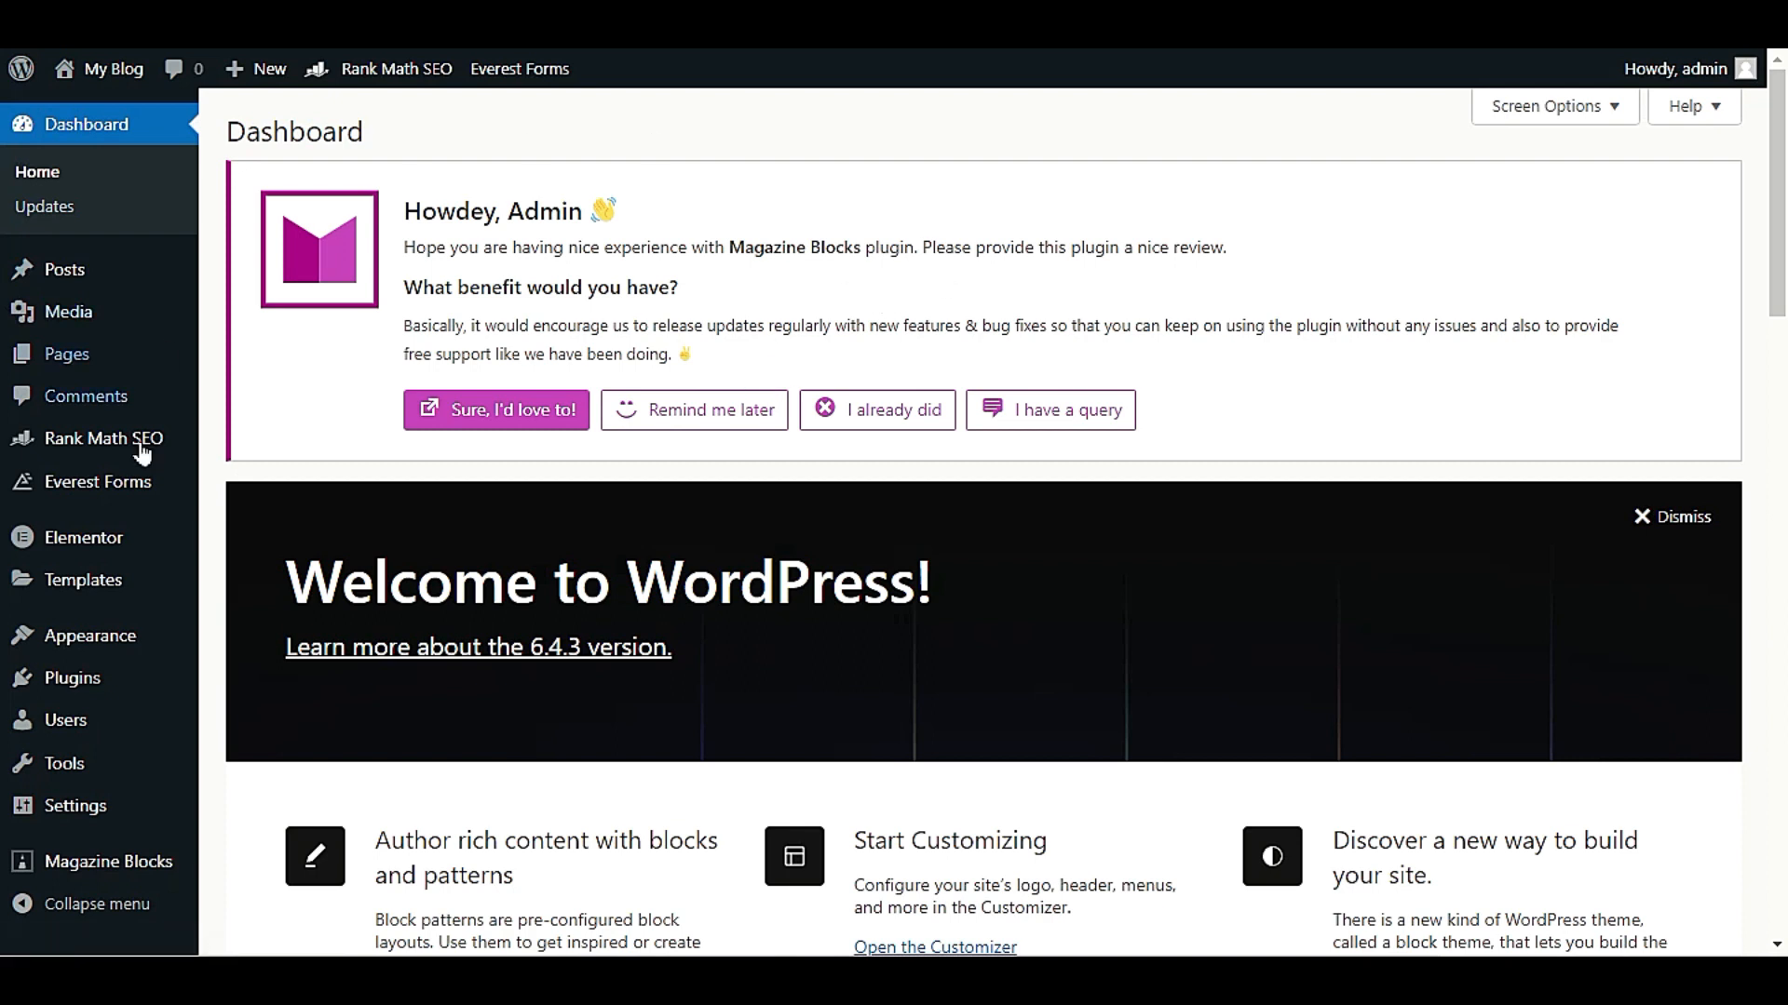
Open the Rank Math SEO dashboard with its list of modules
{"action": "mouse_move", "coordinate": [97, 446]}
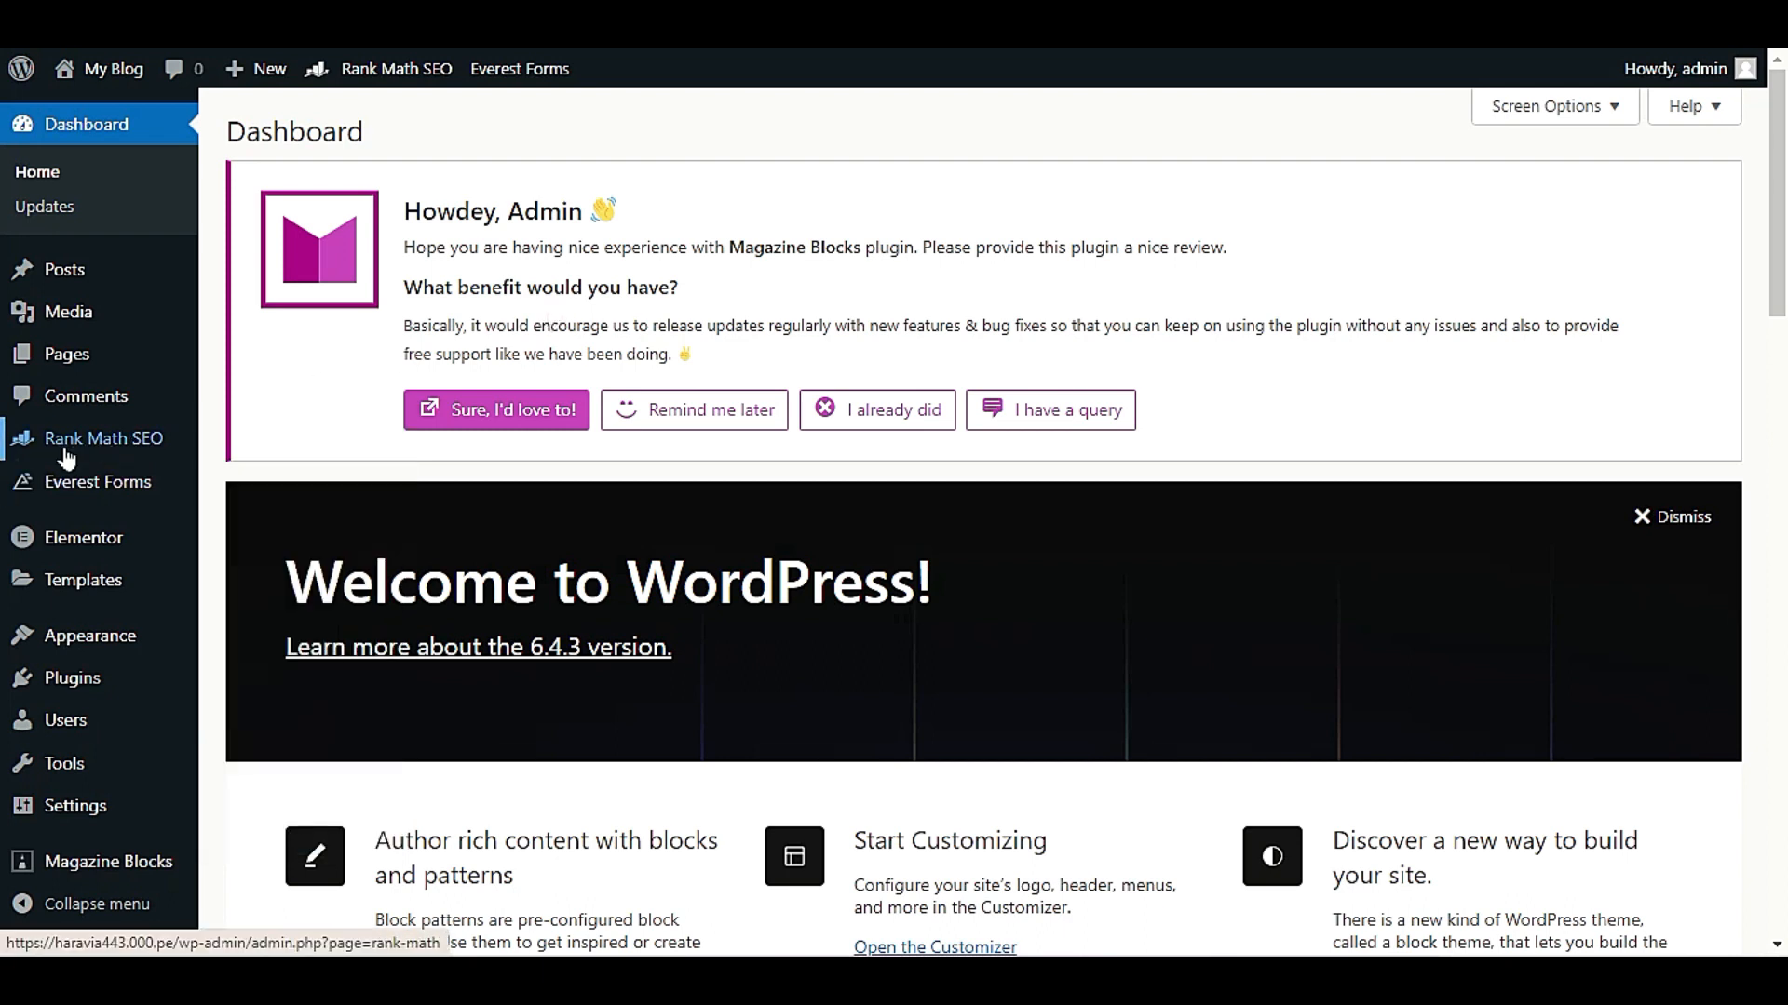
{"action": "mouse_move", "coordinate": [167, 438]}
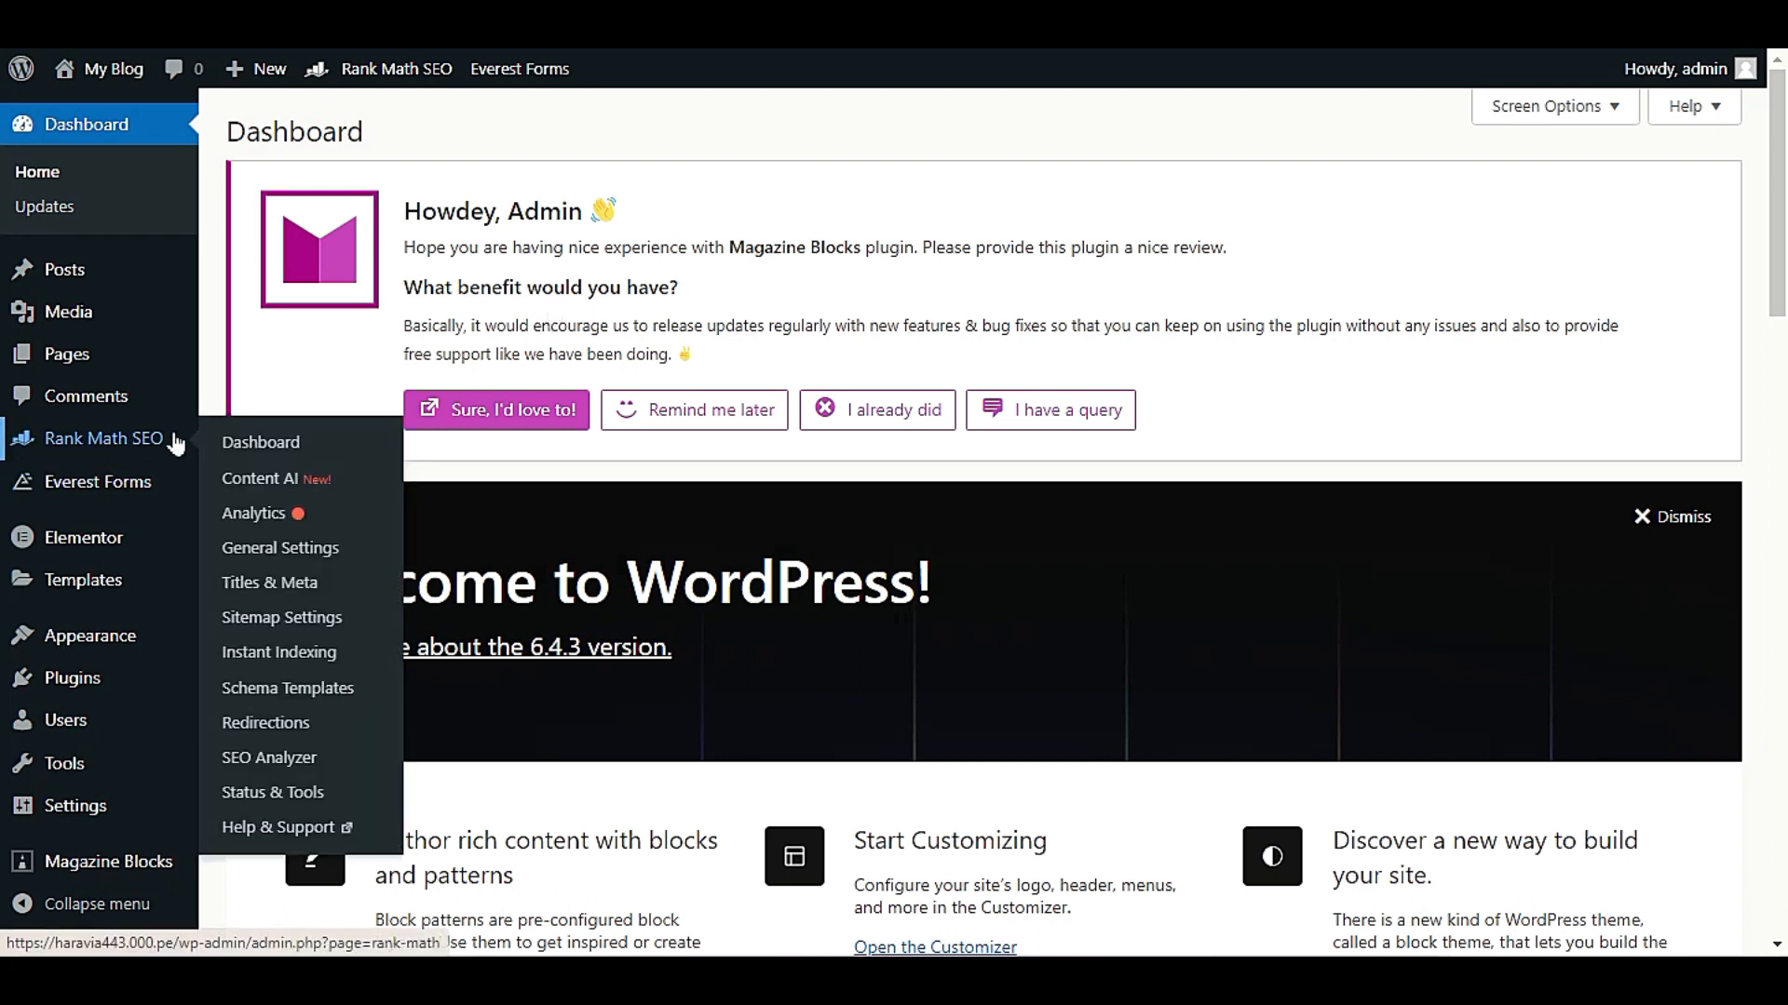
{"action": "left_click", "coordinate": [254, 431]}
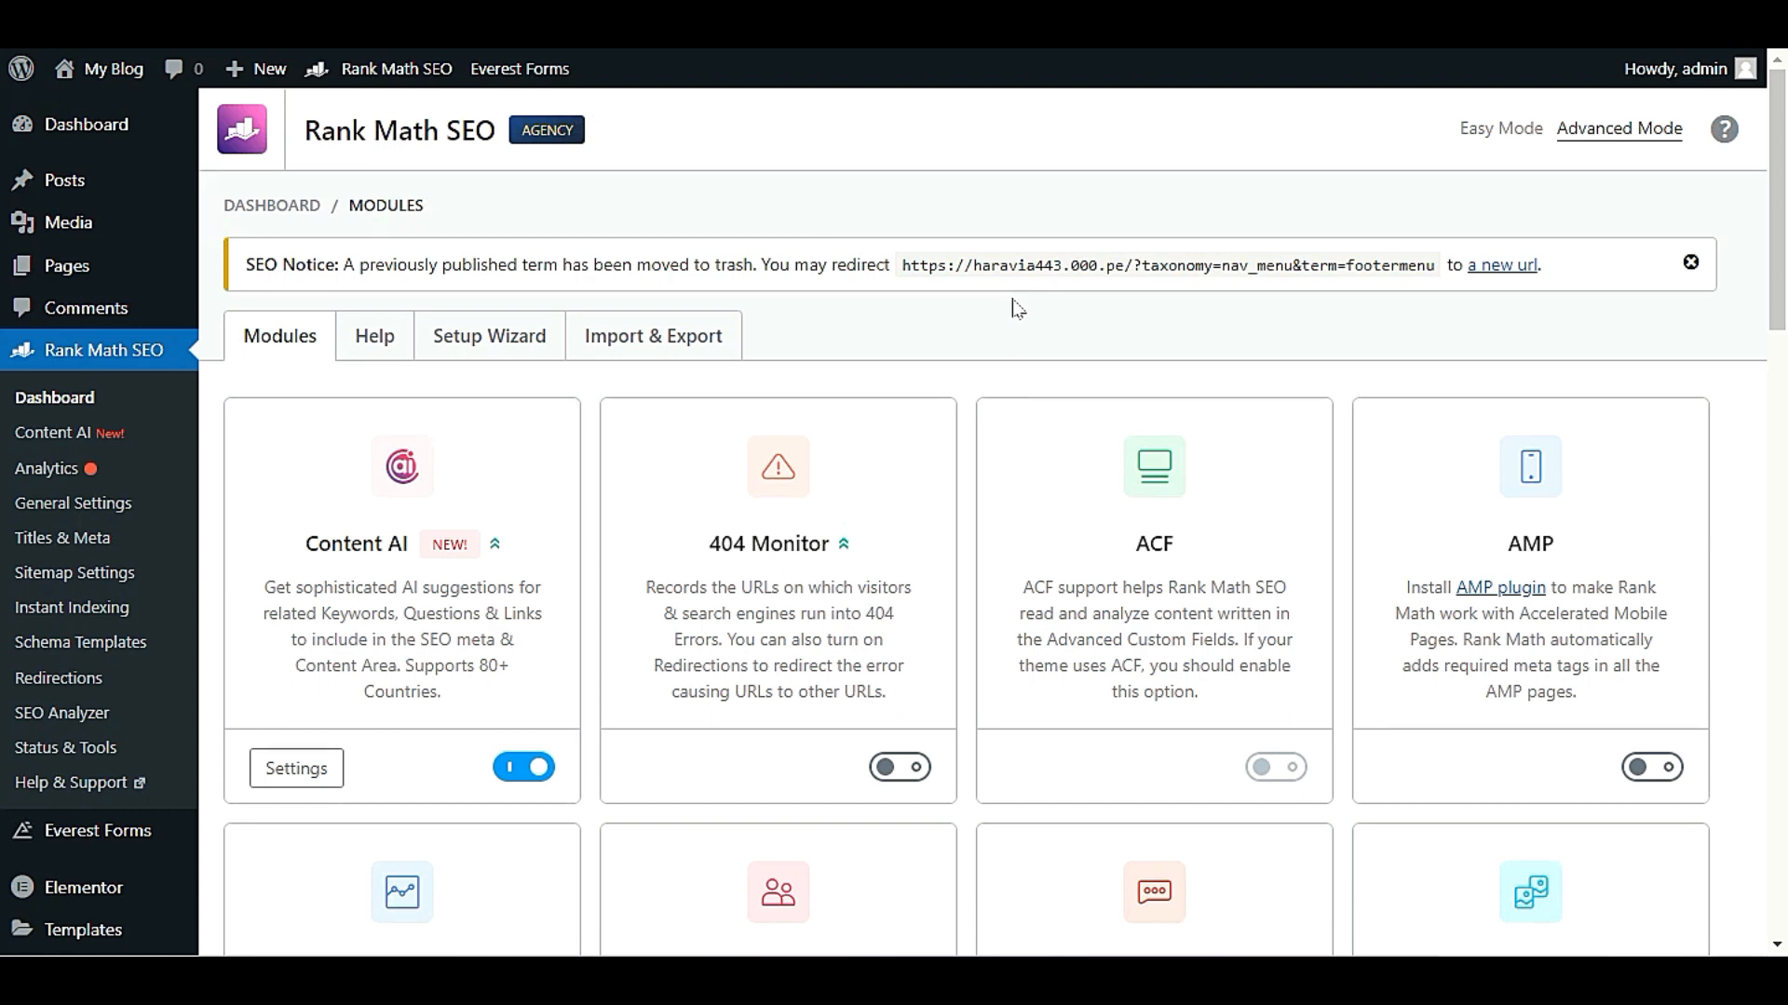
Look through the Rank Math modules from Content AI to WooCommerce and check which are enabled
{"action": "scroll", "coordinate": [1016, 309], "scroll_direction": "down", "scroll_amount": 2}
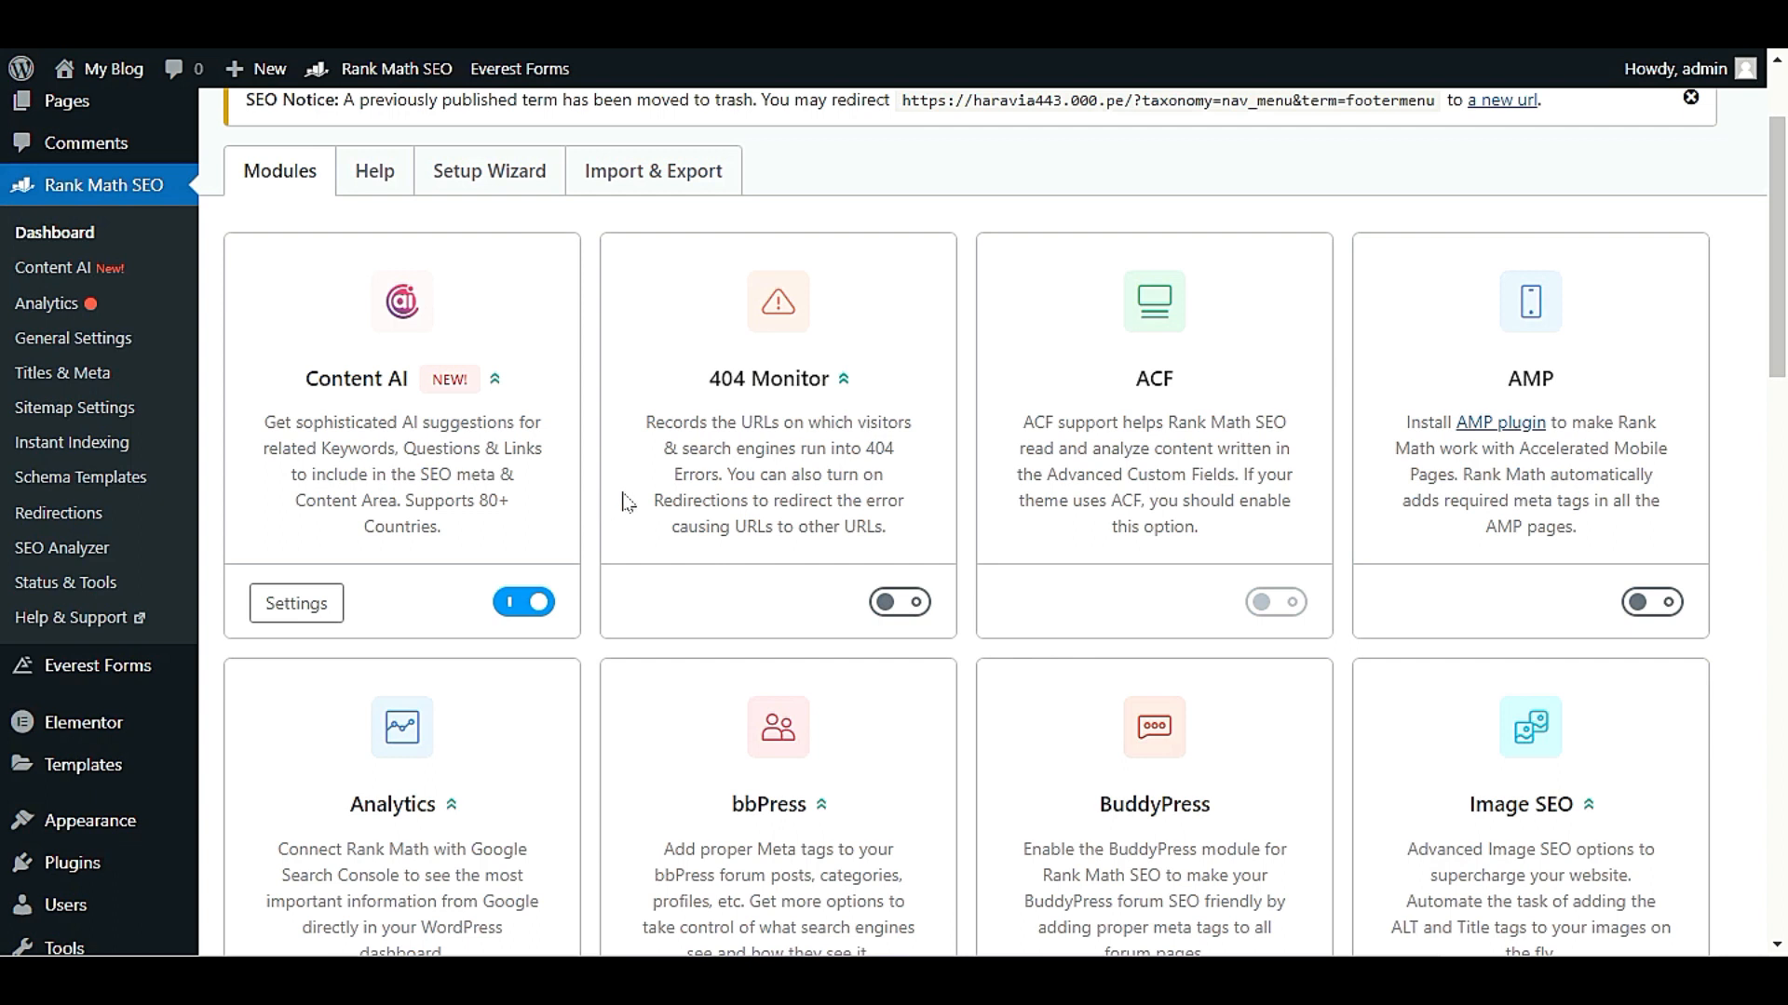
{"action": "scroll", "coordinate": [596, 581], "scroll_direction": "down", "scroll_amount": 5}
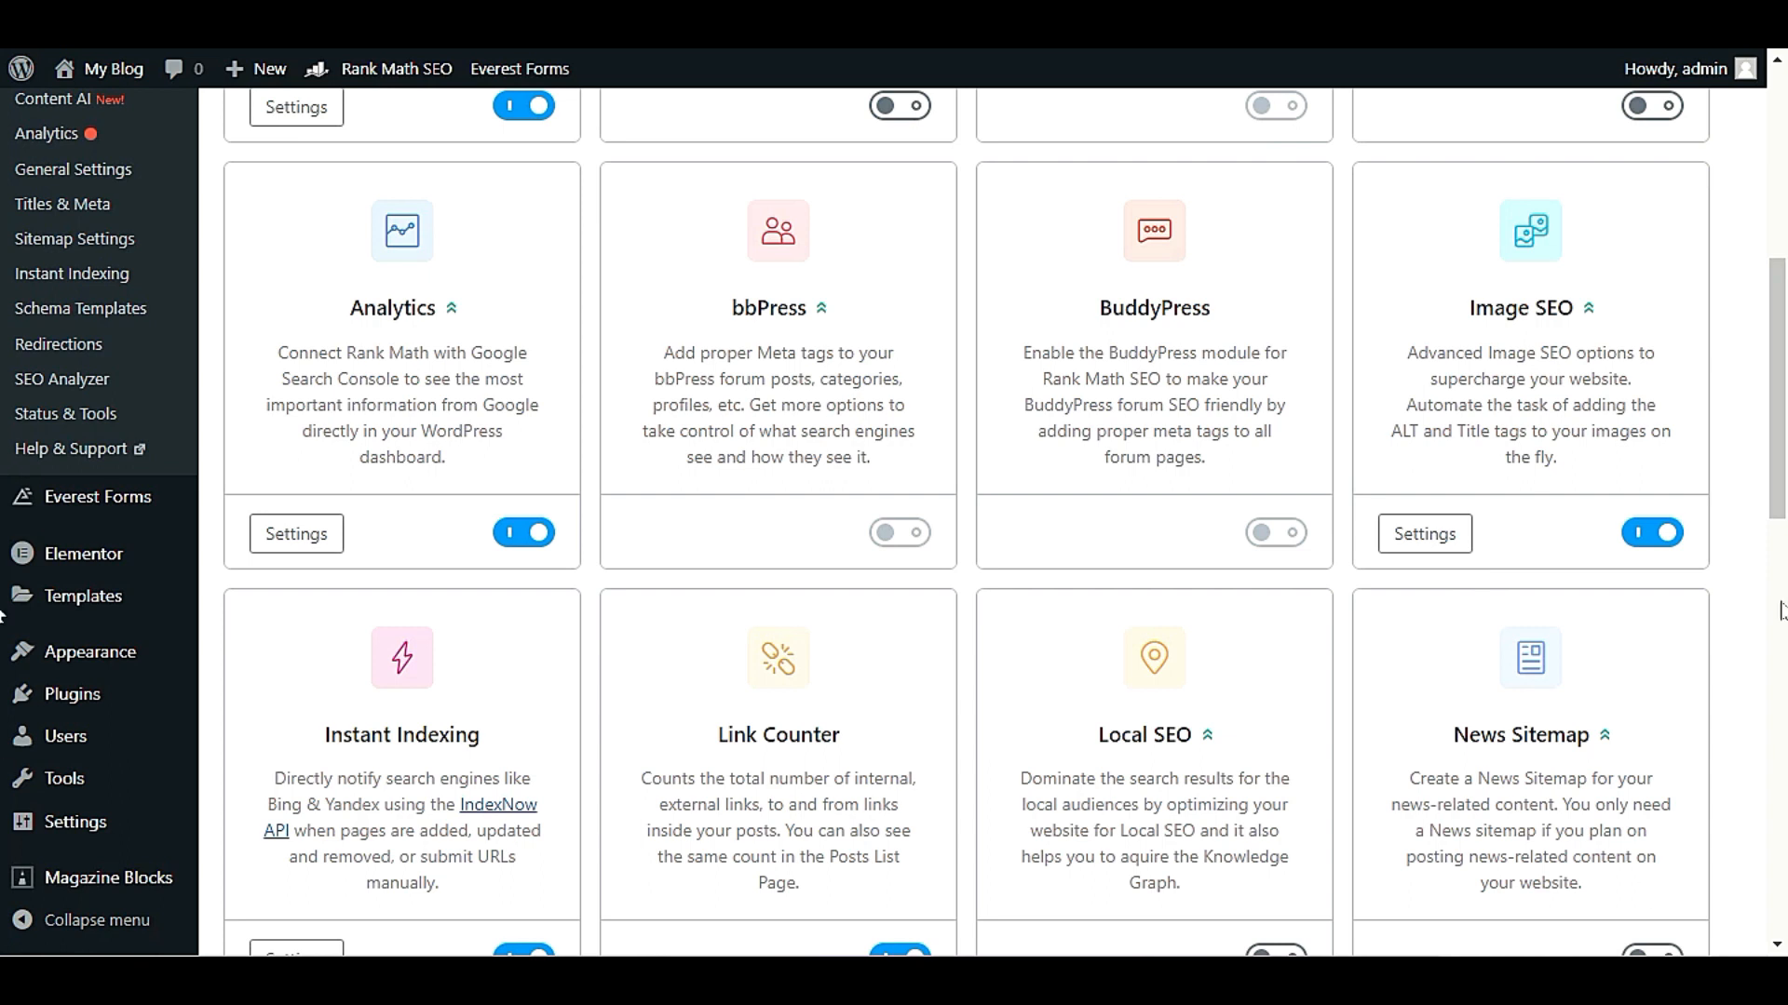
{"action": "scroll", "coordinate": [549, 740], "scroll_direction": "down", "scroll_amount": 2}
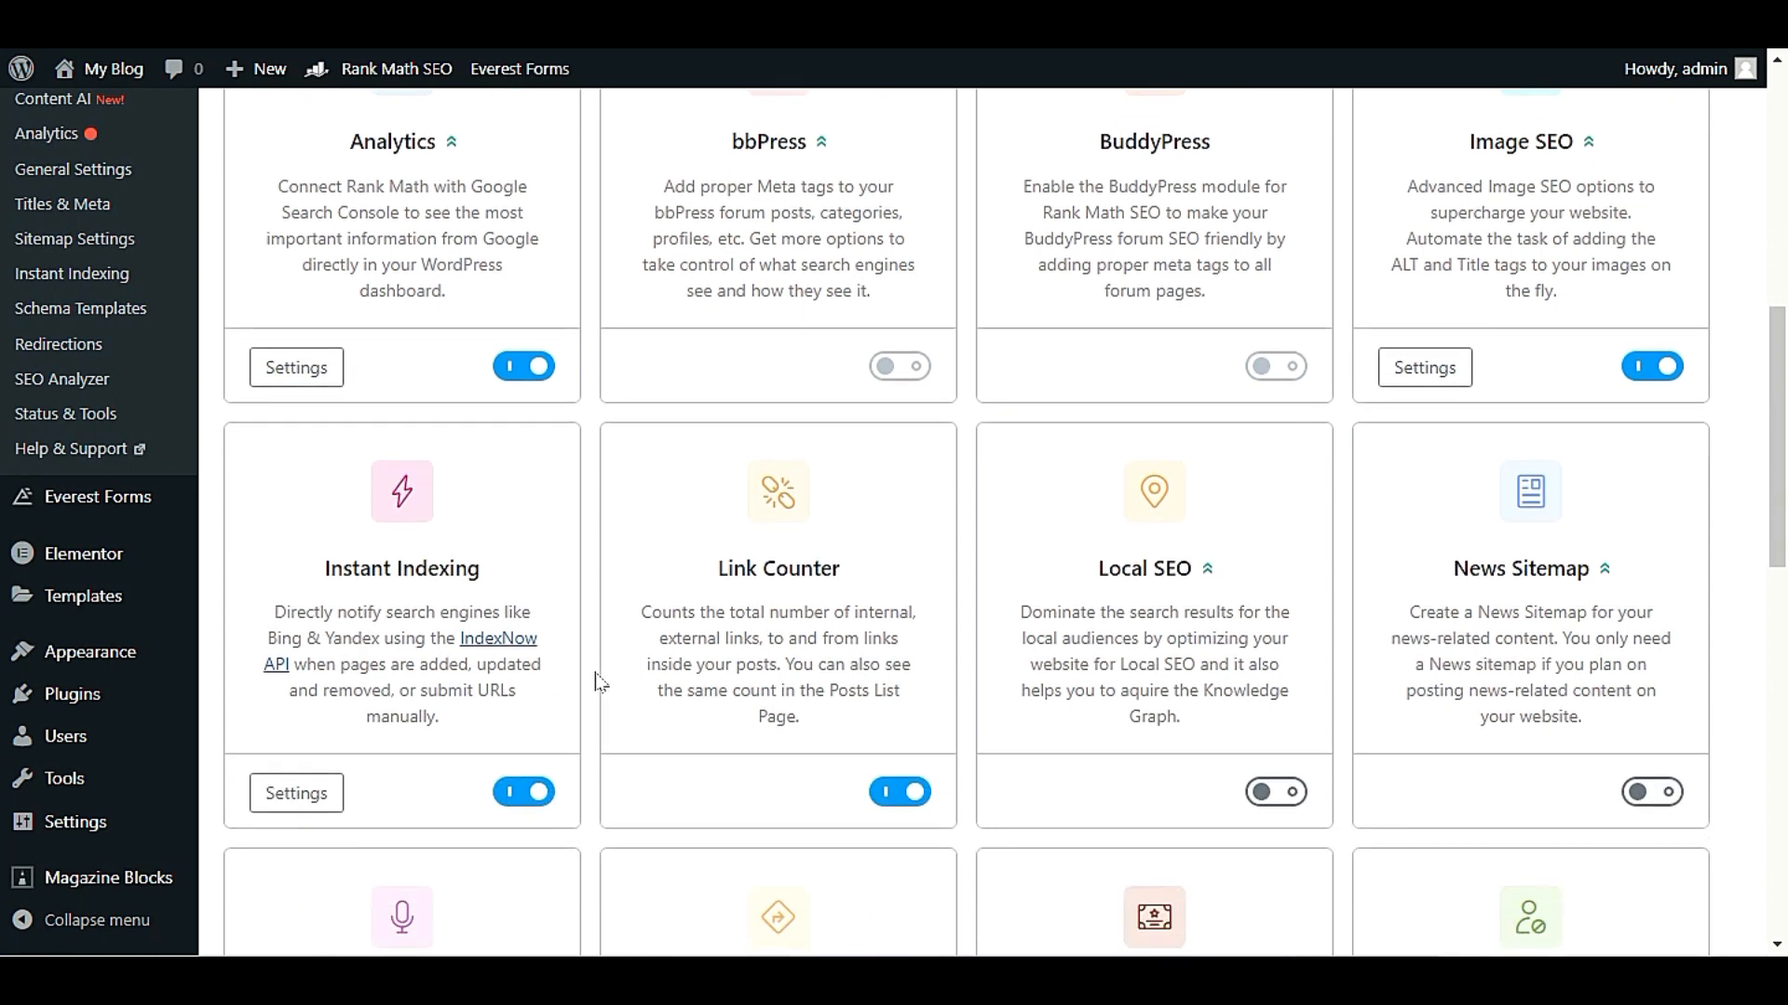
{"action": "scroll", "coordinate": [595, 683], "scroll_direction": "down", "scroll_amount": 4}
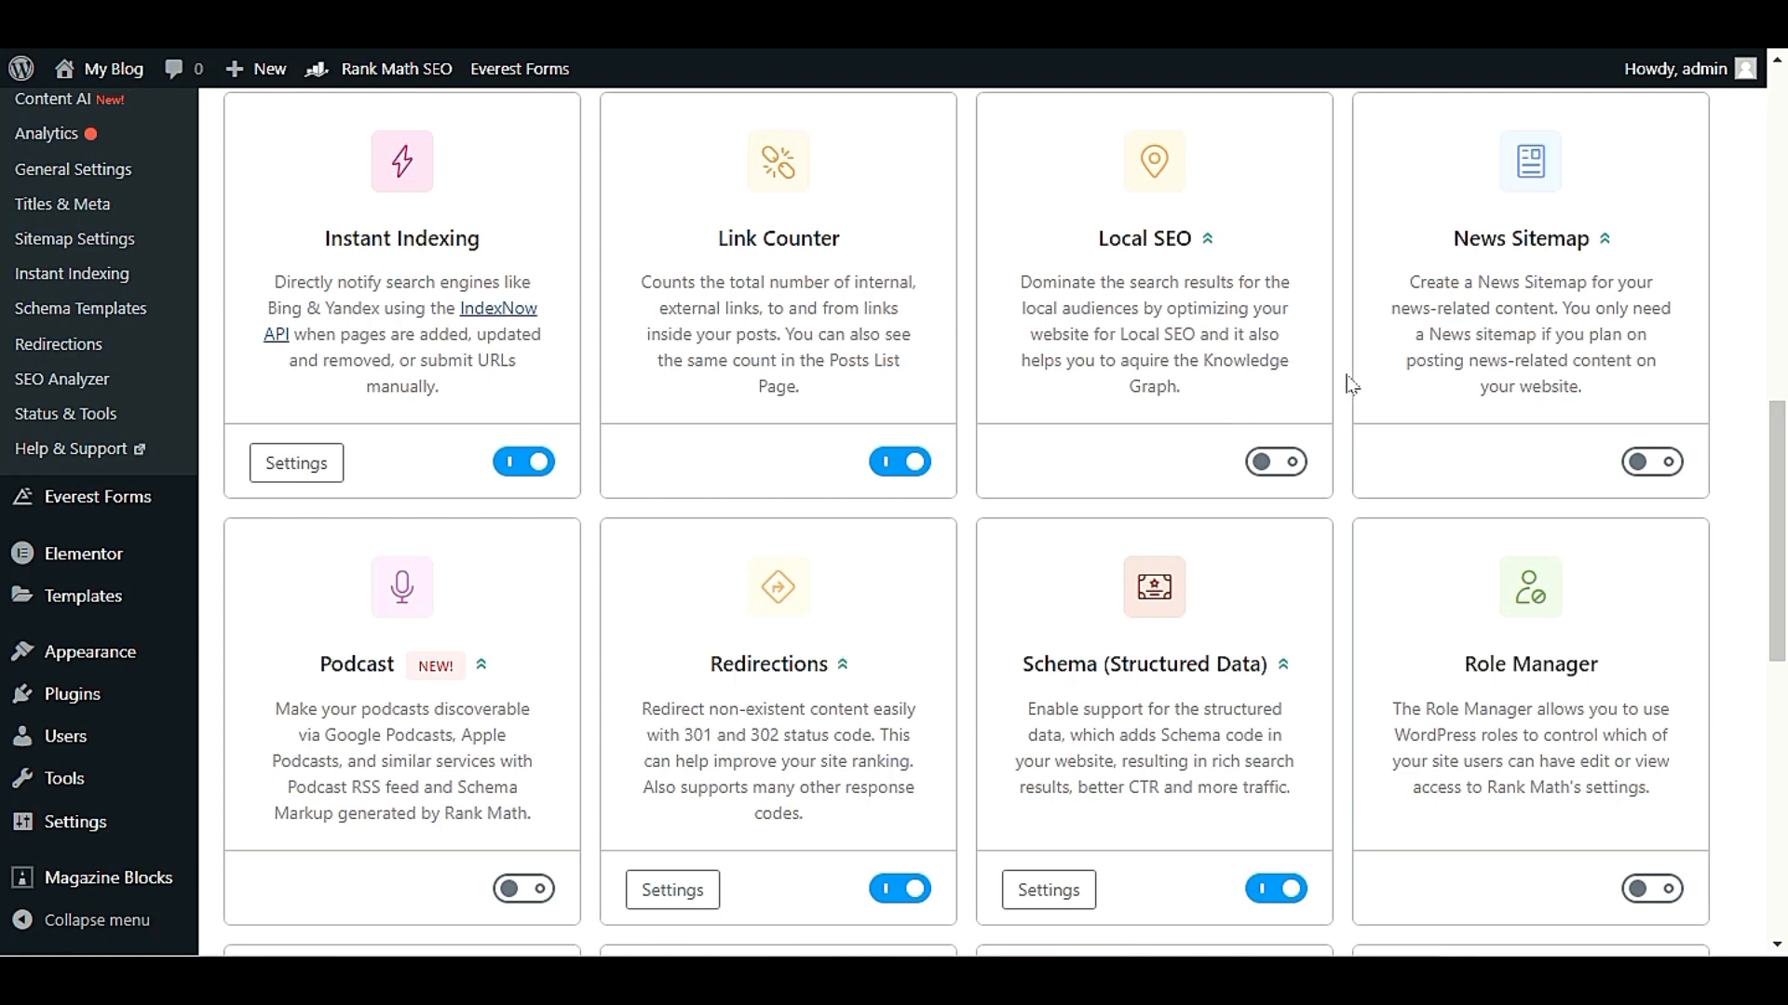
{"action": "scroll", "coordinate": [1324, 494], "scroll_direction": "down", "scroll_amount": 7}
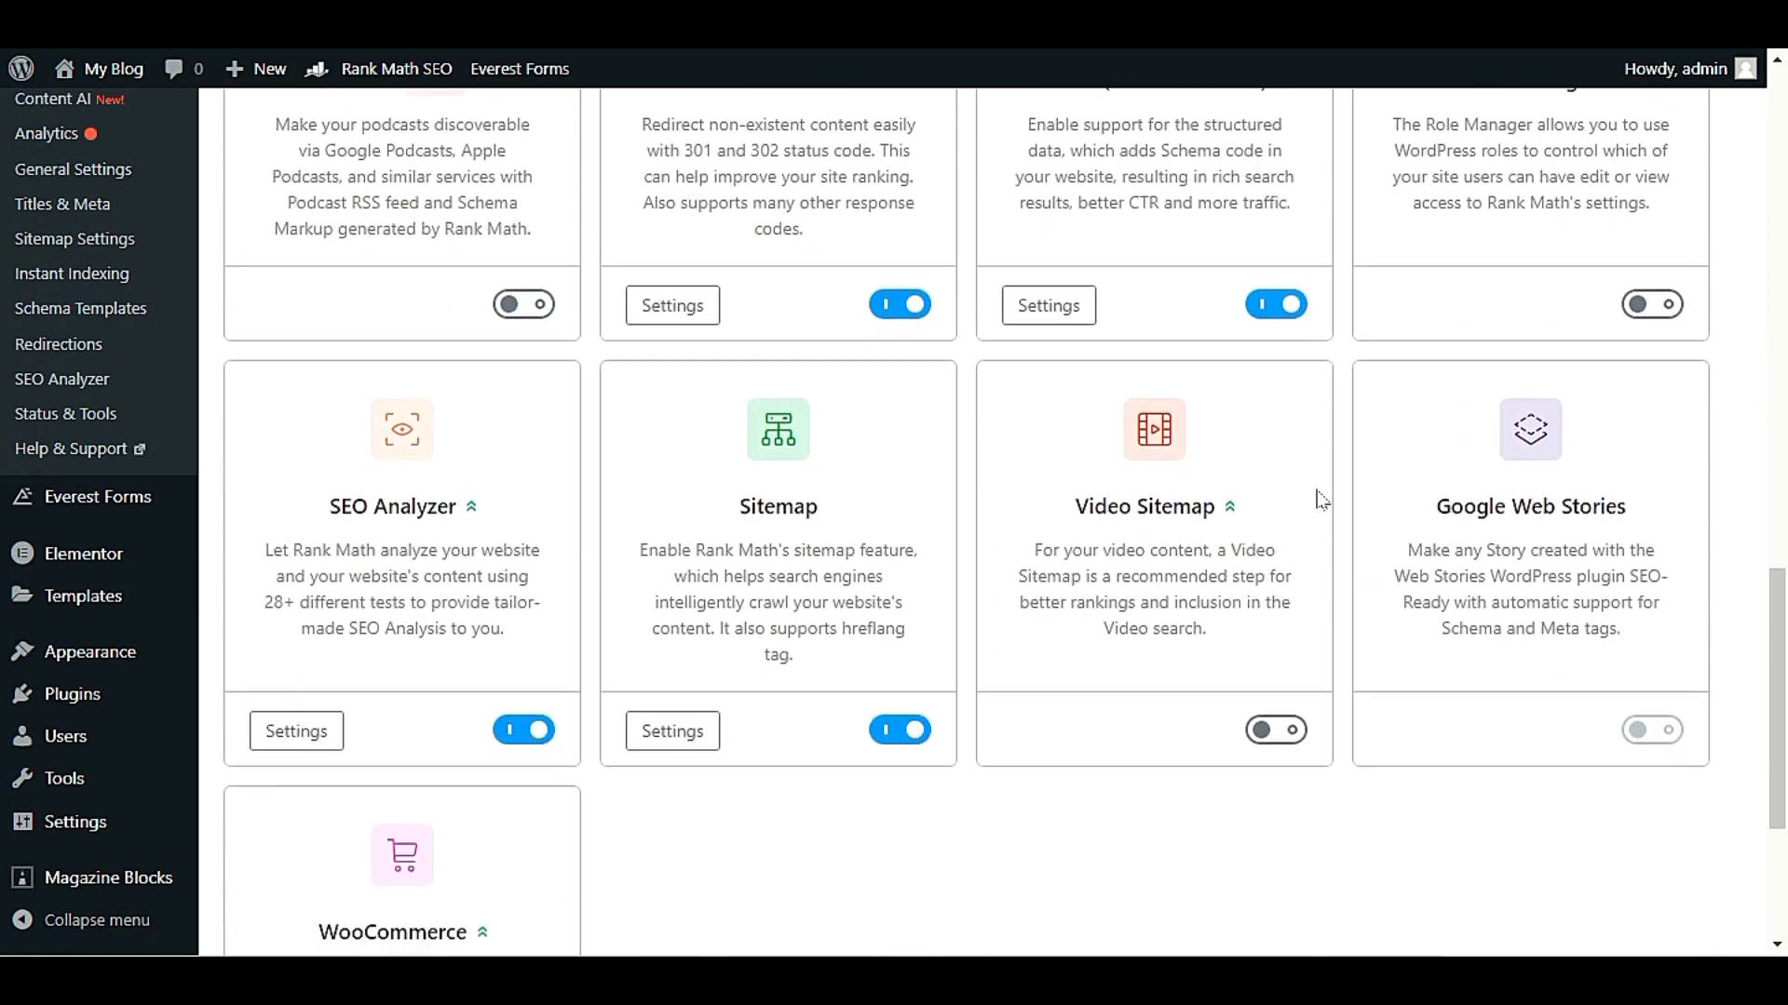
{"action": "scroll", "coordinate": [1320, 500], "scroll_direction": "down", "scroll_amount": 1}
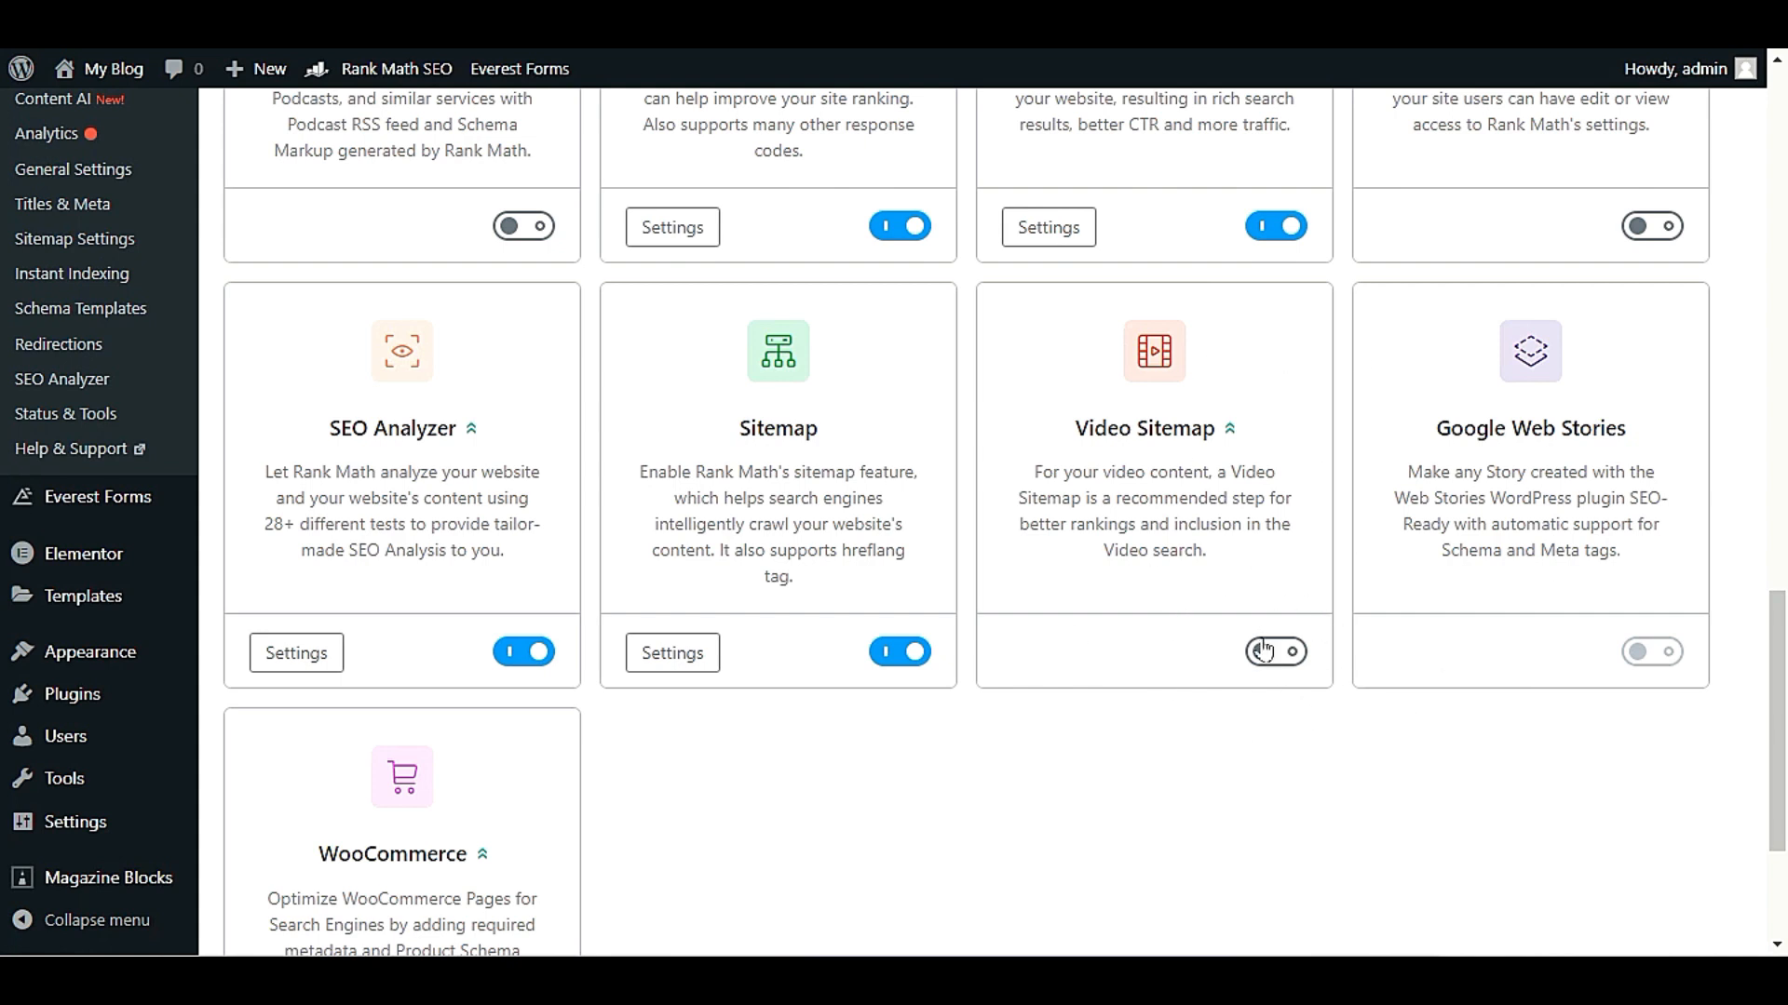
{"action": "scroll", "coordinate": [1264, 651], "scroll_direction": "up", "scroll_amount": 20}
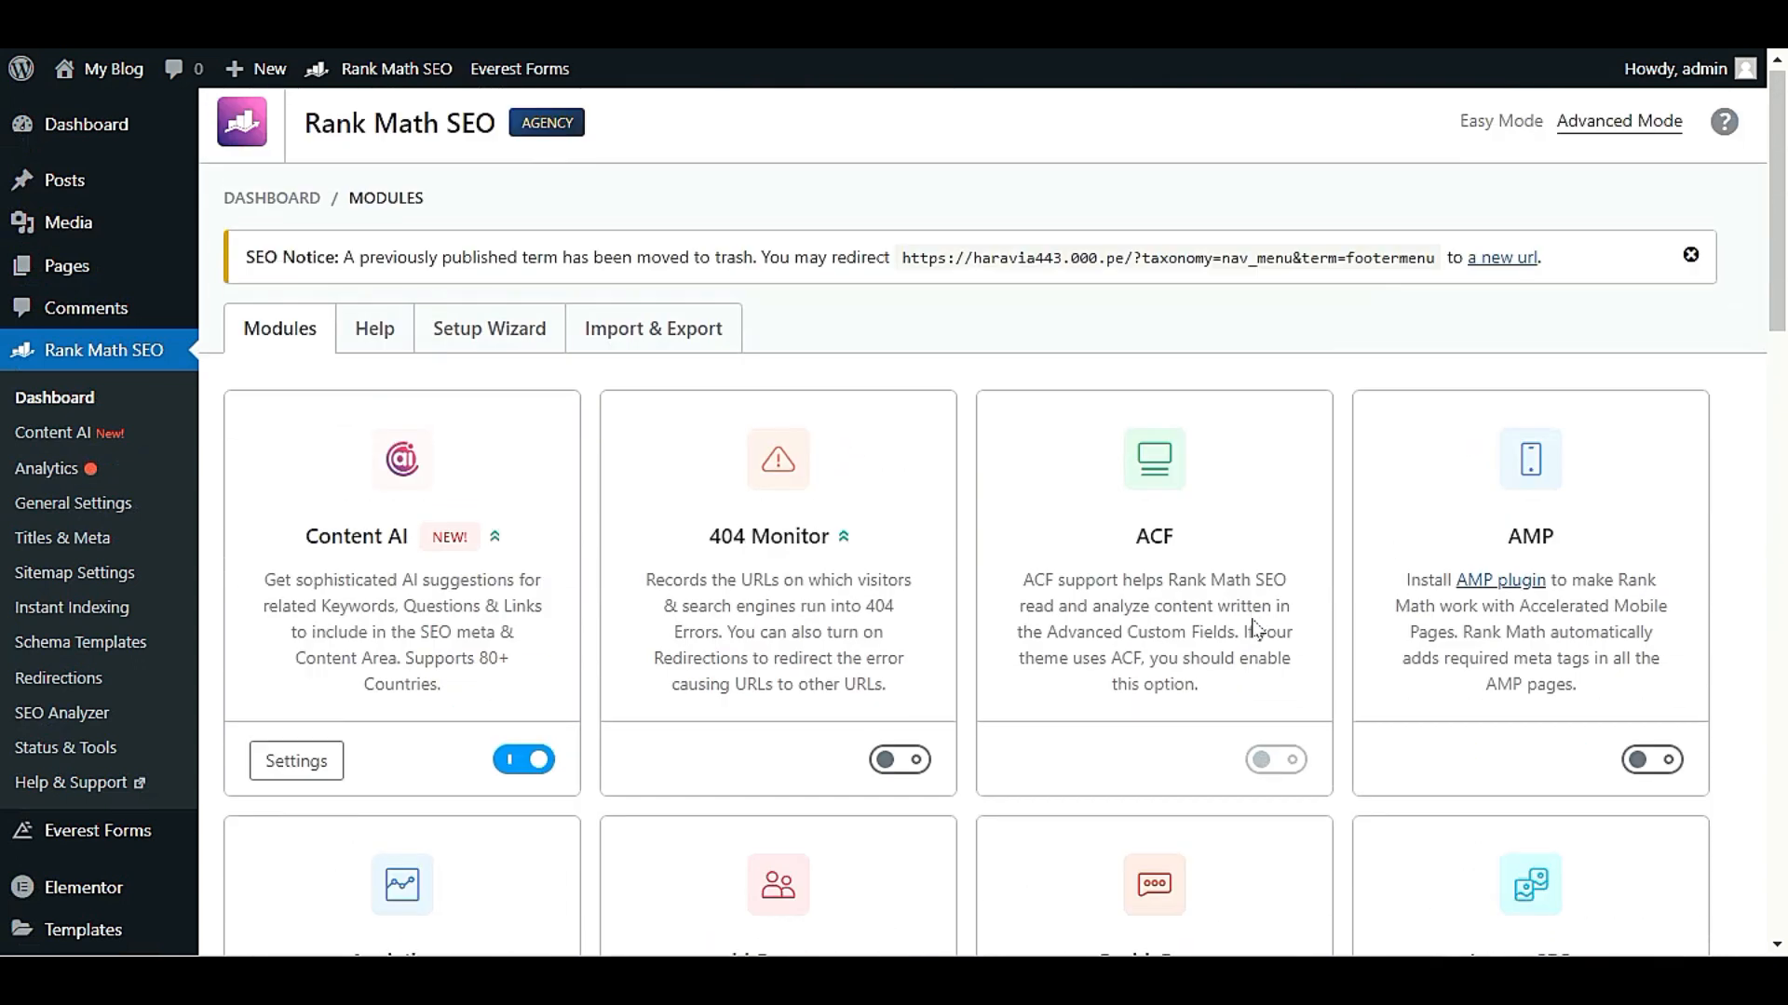
Switch the Schema (Structured Data) module off and back on
{"action": "scroll", "coordinate": [1183, 605], "scroll_direction": "down", "scroll_amount": 10}
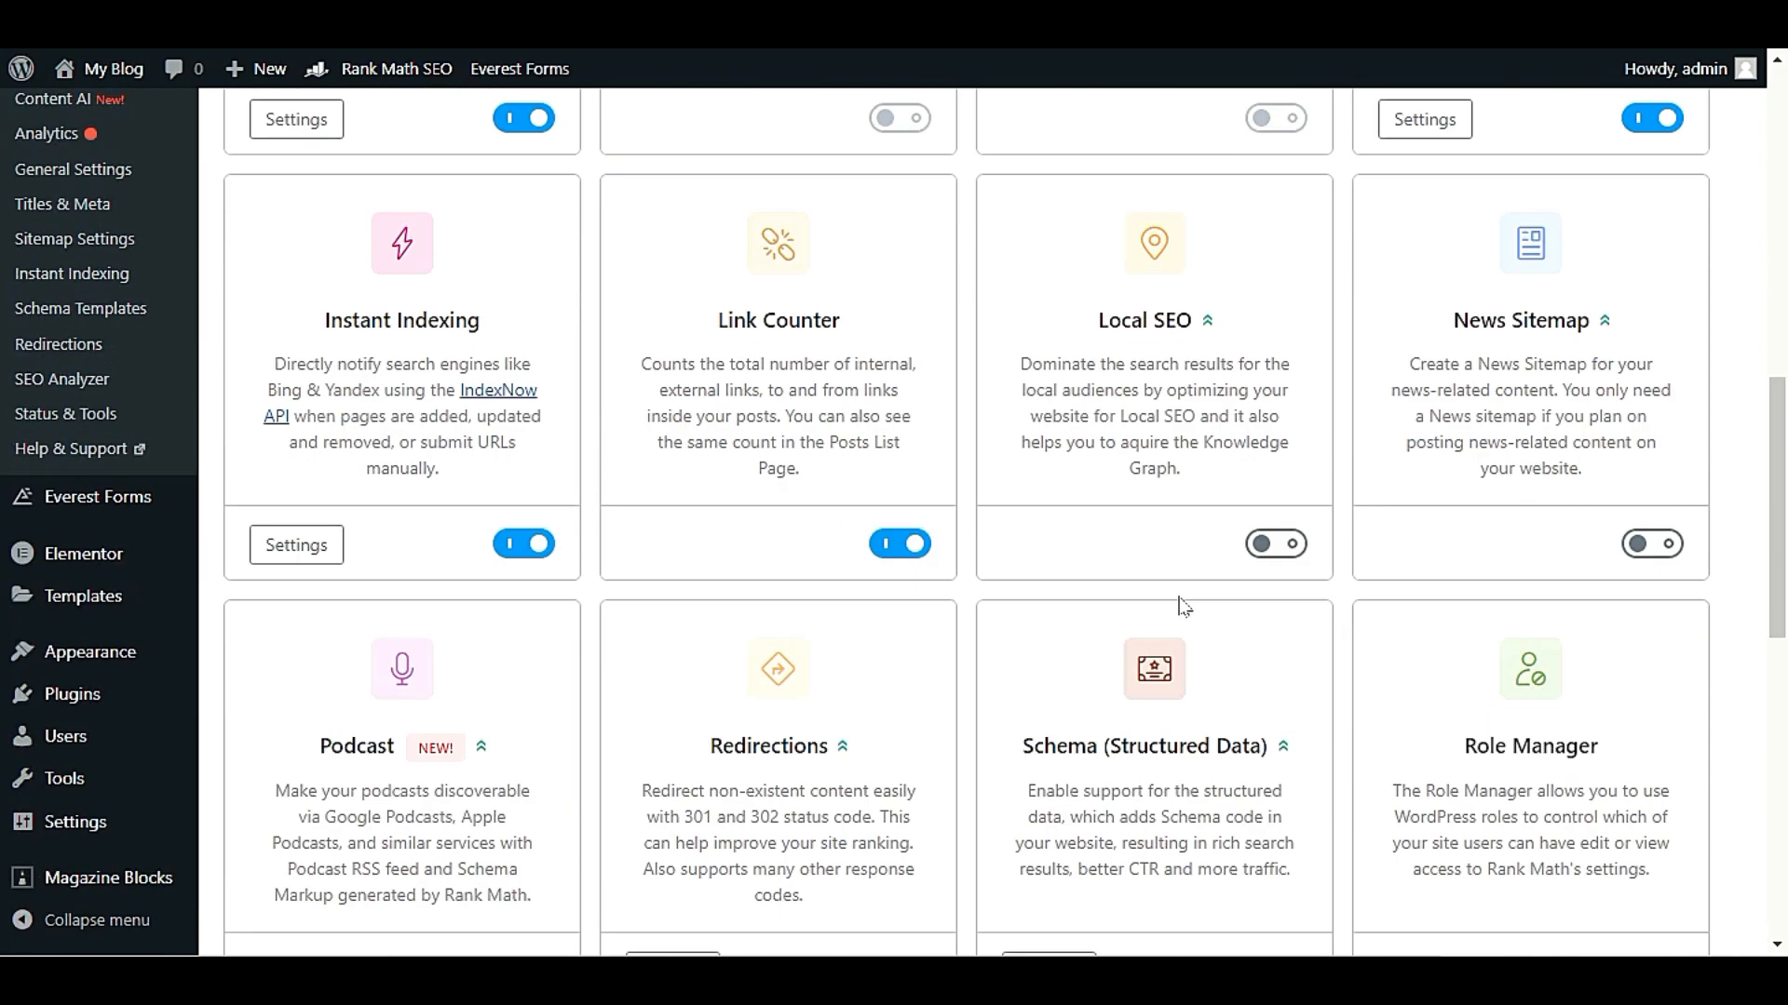
{"action": "scroll", "coordinate": [950, 689], "scroll_direction": "down", "scroll_amount": 4}
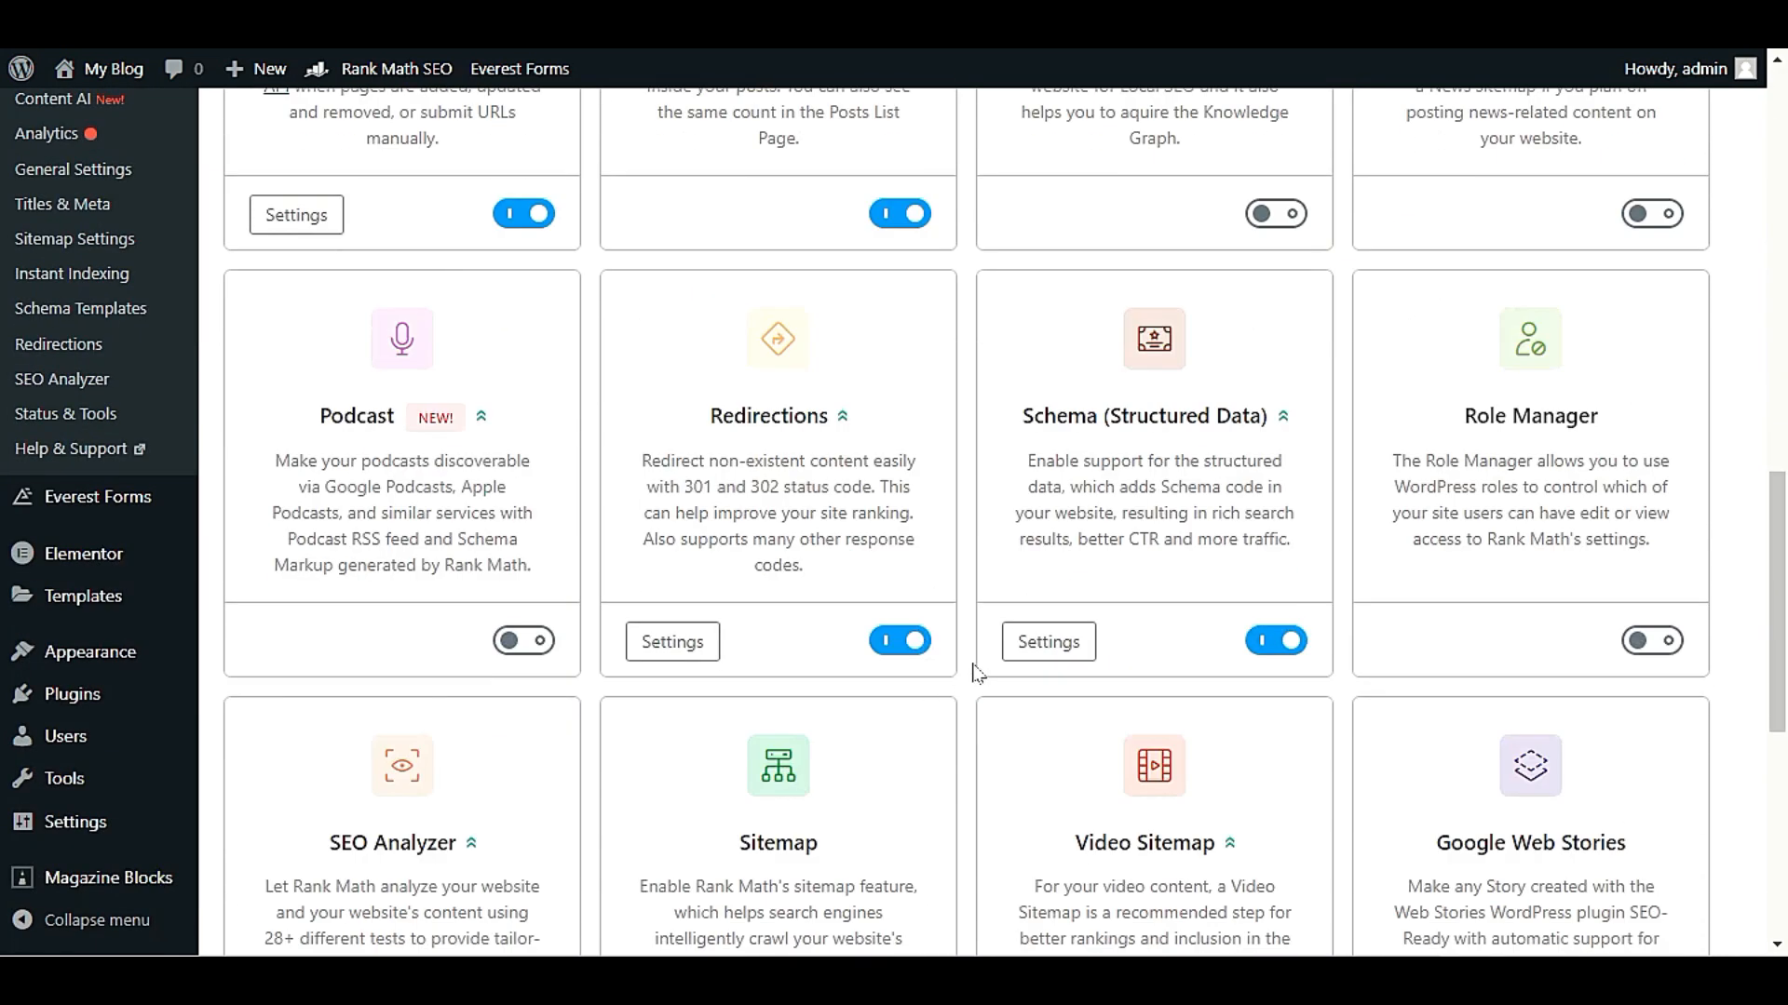
{"action": "left_click", "coordinate": [1284, 641]}
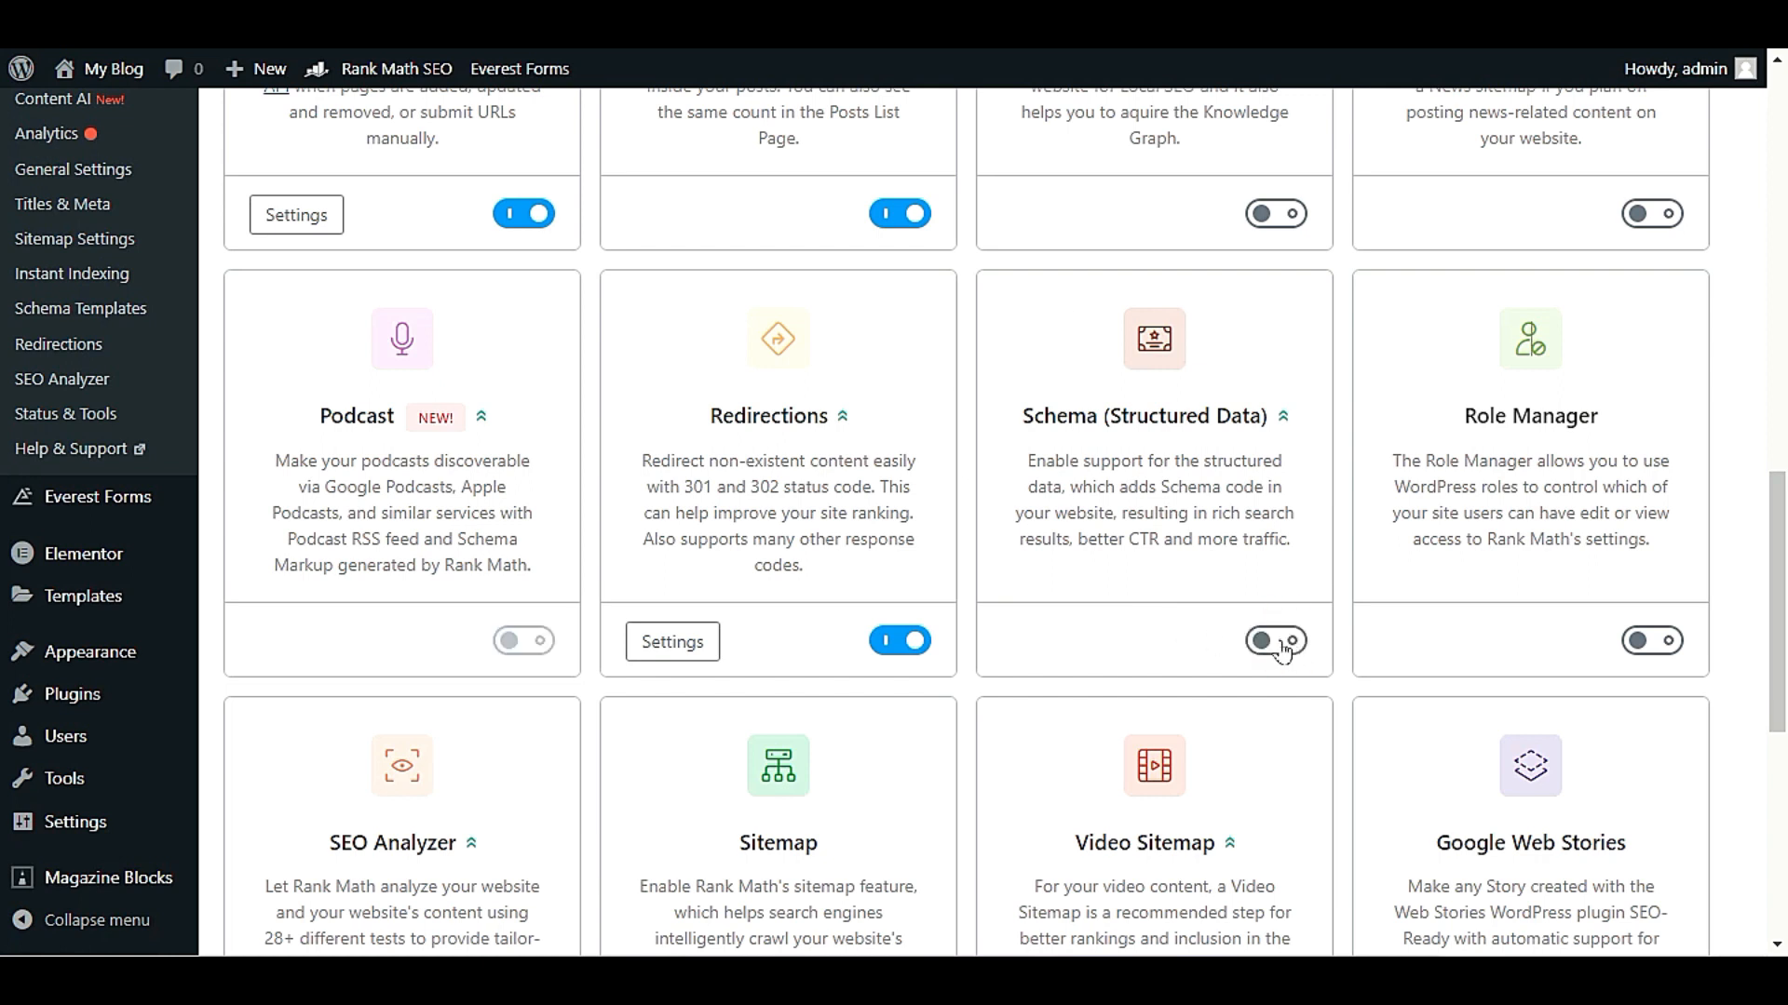
{"action": "left_click", "coordinate": [1277, 641]}
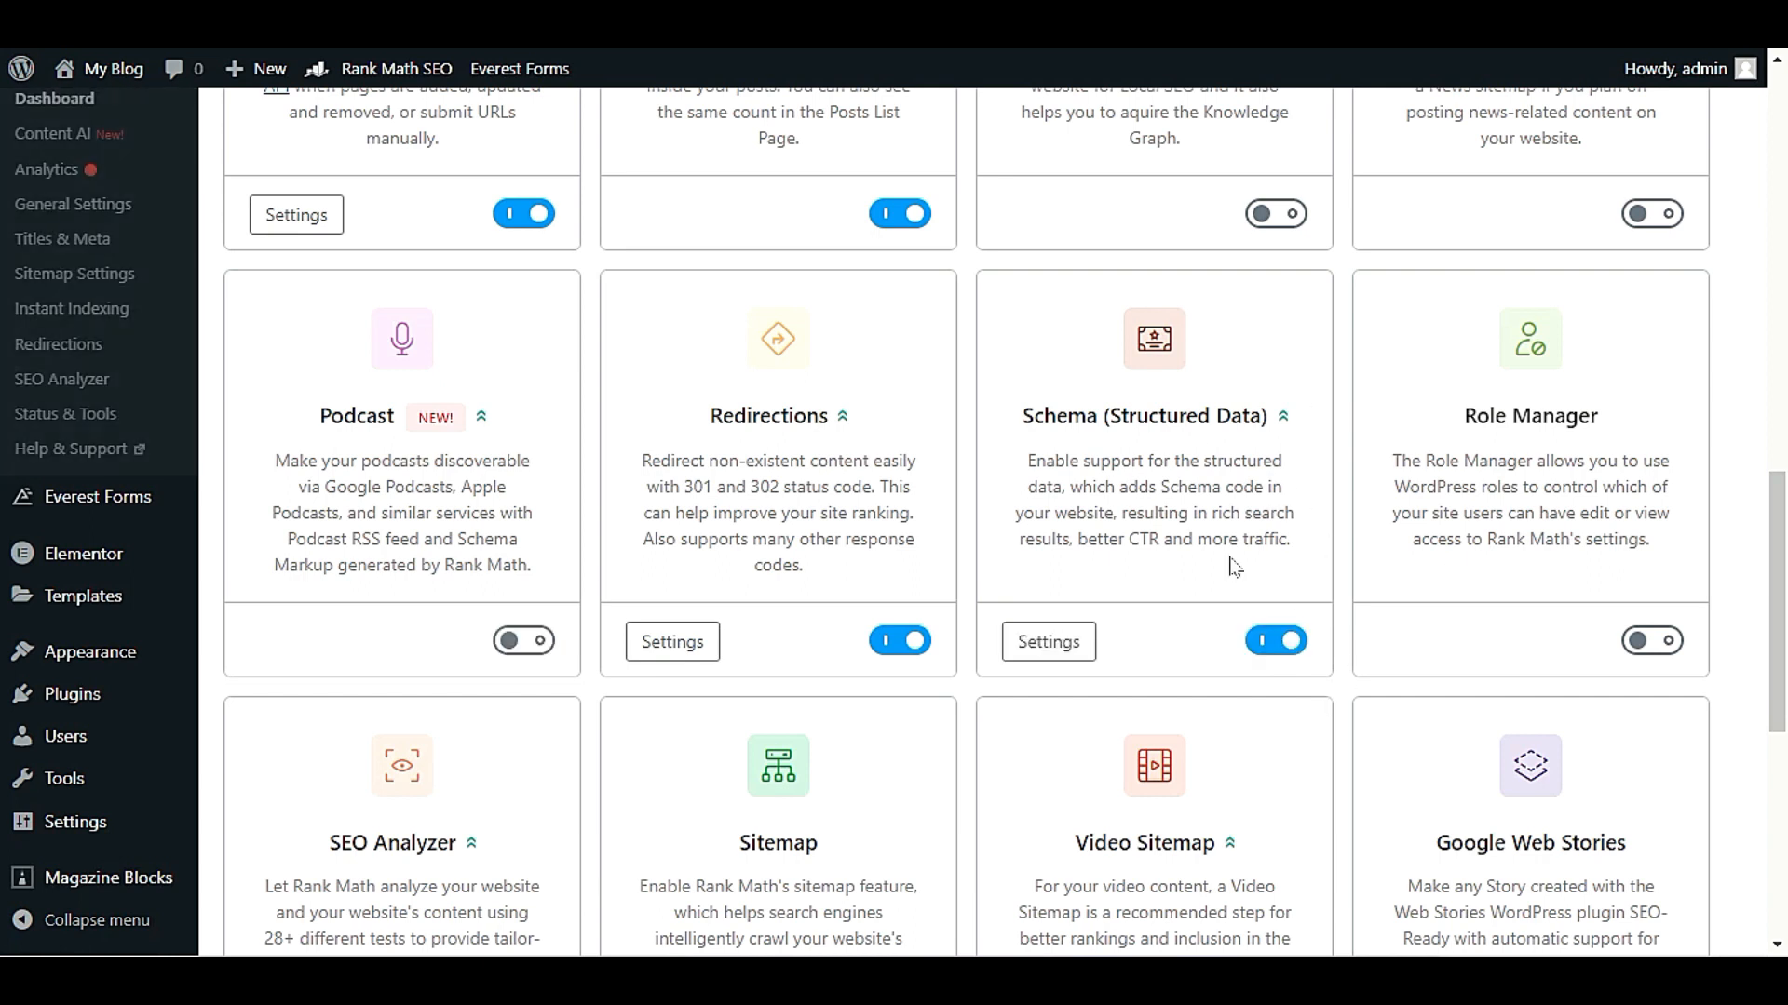
Enable the Video Sitemap module and open its settings
{"action": "scroll", "coordinate": [1234, 566], "scroll_direction": "down", "scroll_amount": 5}
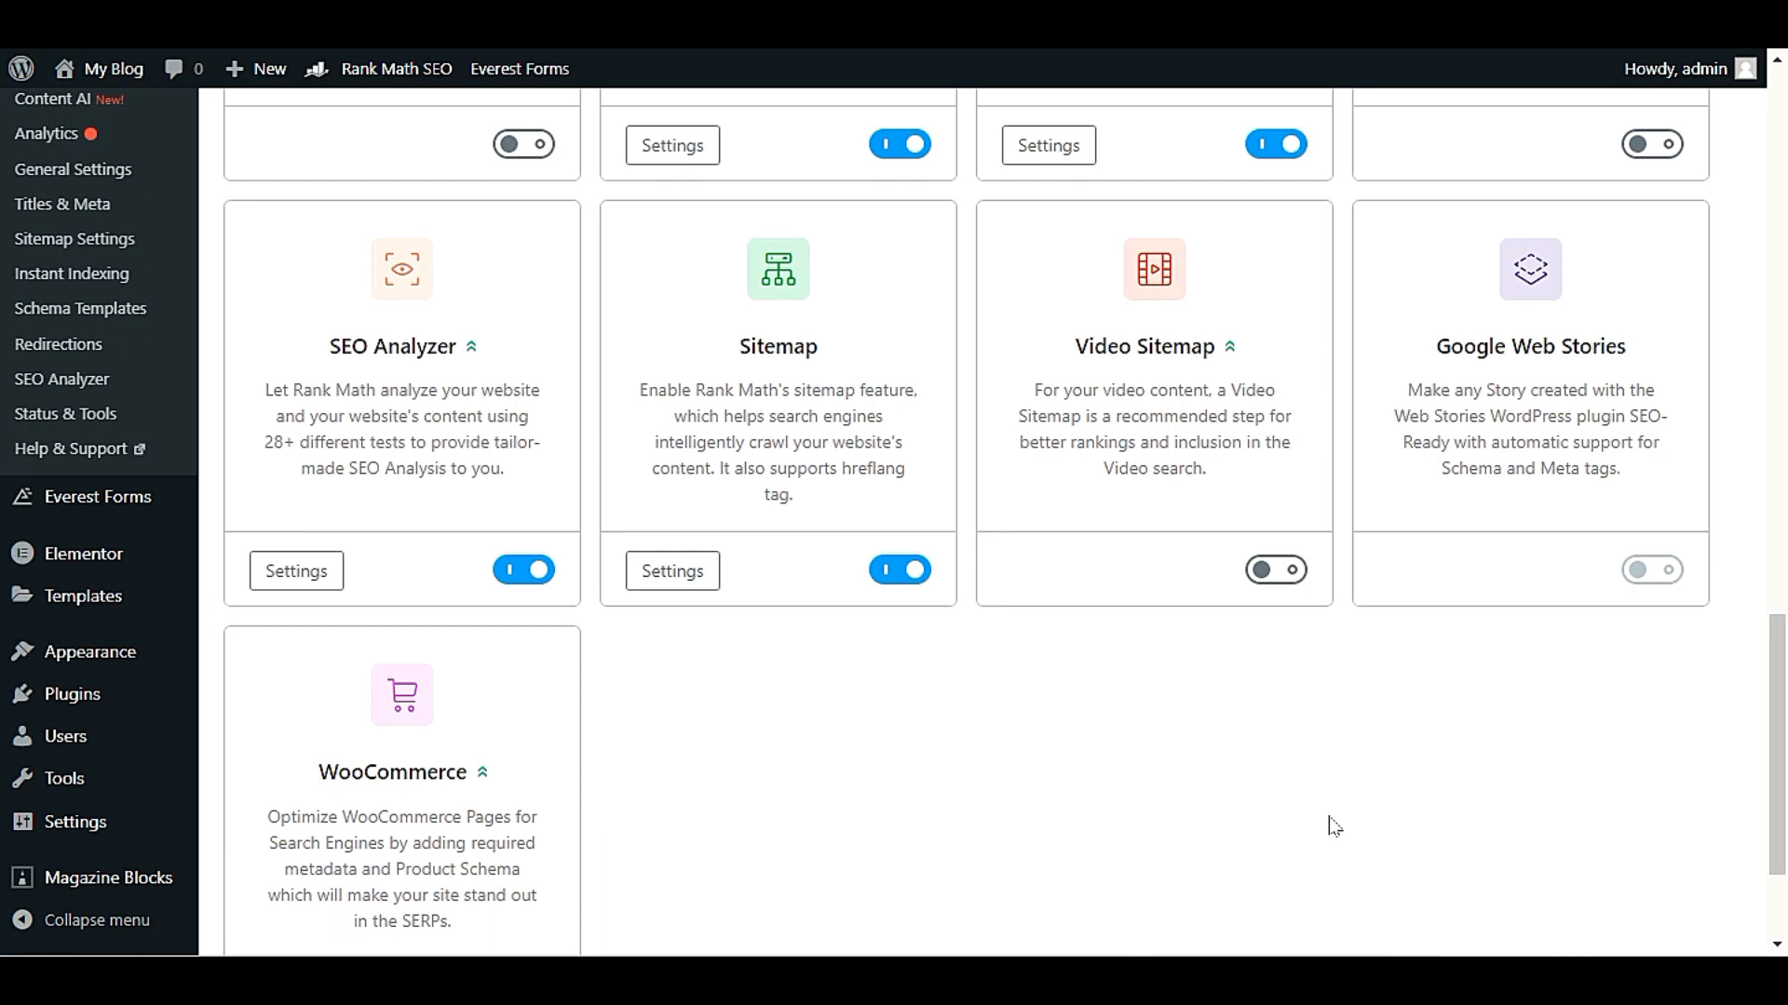
{"action": "left_click", "coordinate": [1274, 570]}
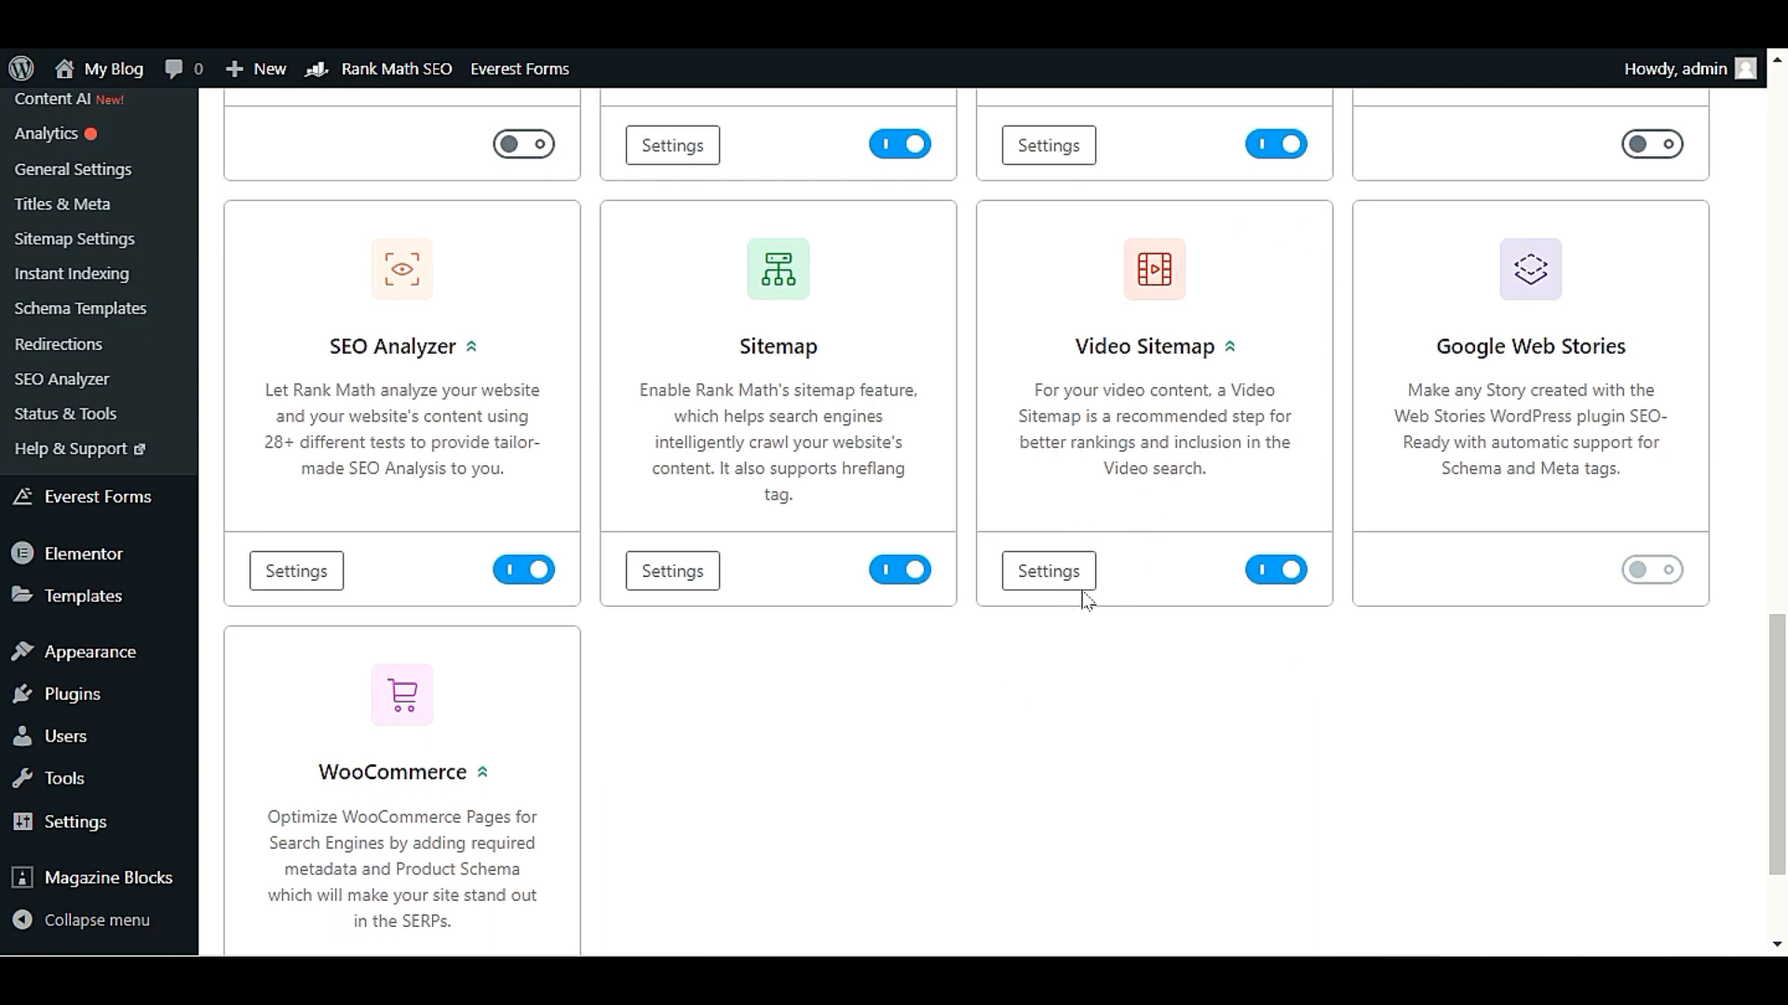
{"action": "left_click", "coordinate": [1050, 572]}
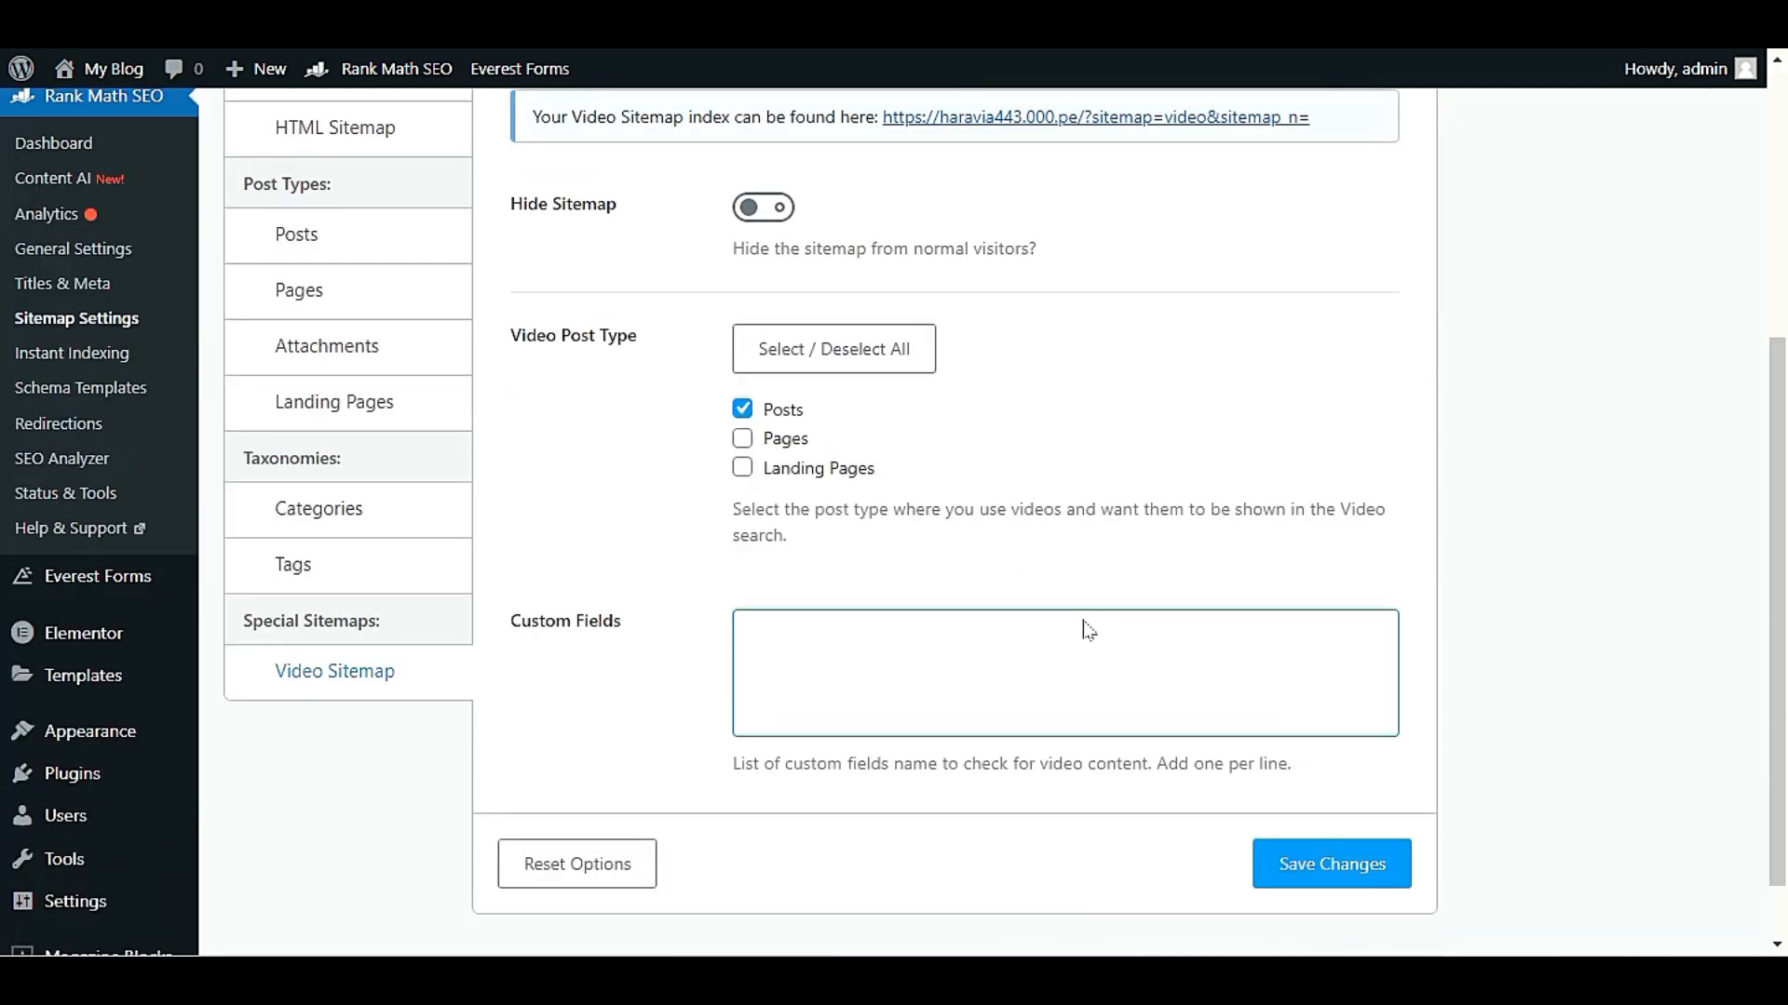
Try adding Pages and Landing Pages to the video post types, and clear both selections again
{"action": "scroll", "coordinate": [1082, 631], "scroll_direction": "up", "scroll_amount": 2}
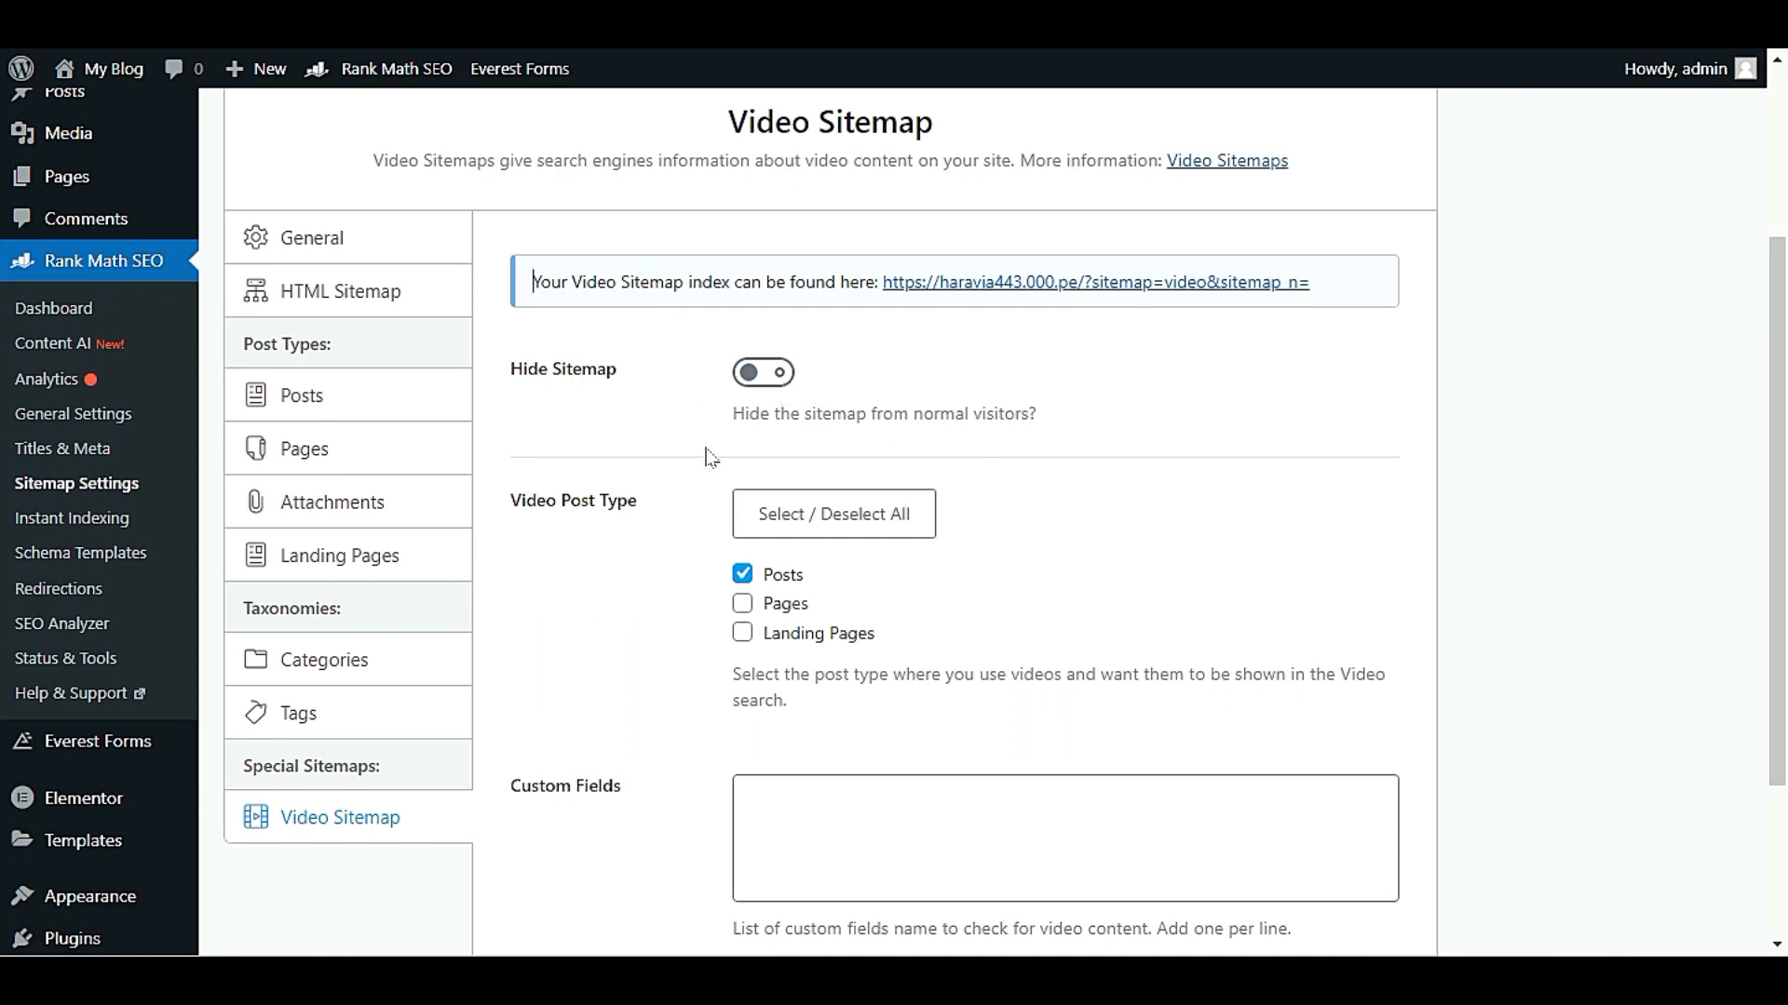
{"action": "scroll", "coordinate": [707, 442], "scroll_direction": "down", "scroll_amount": 2}
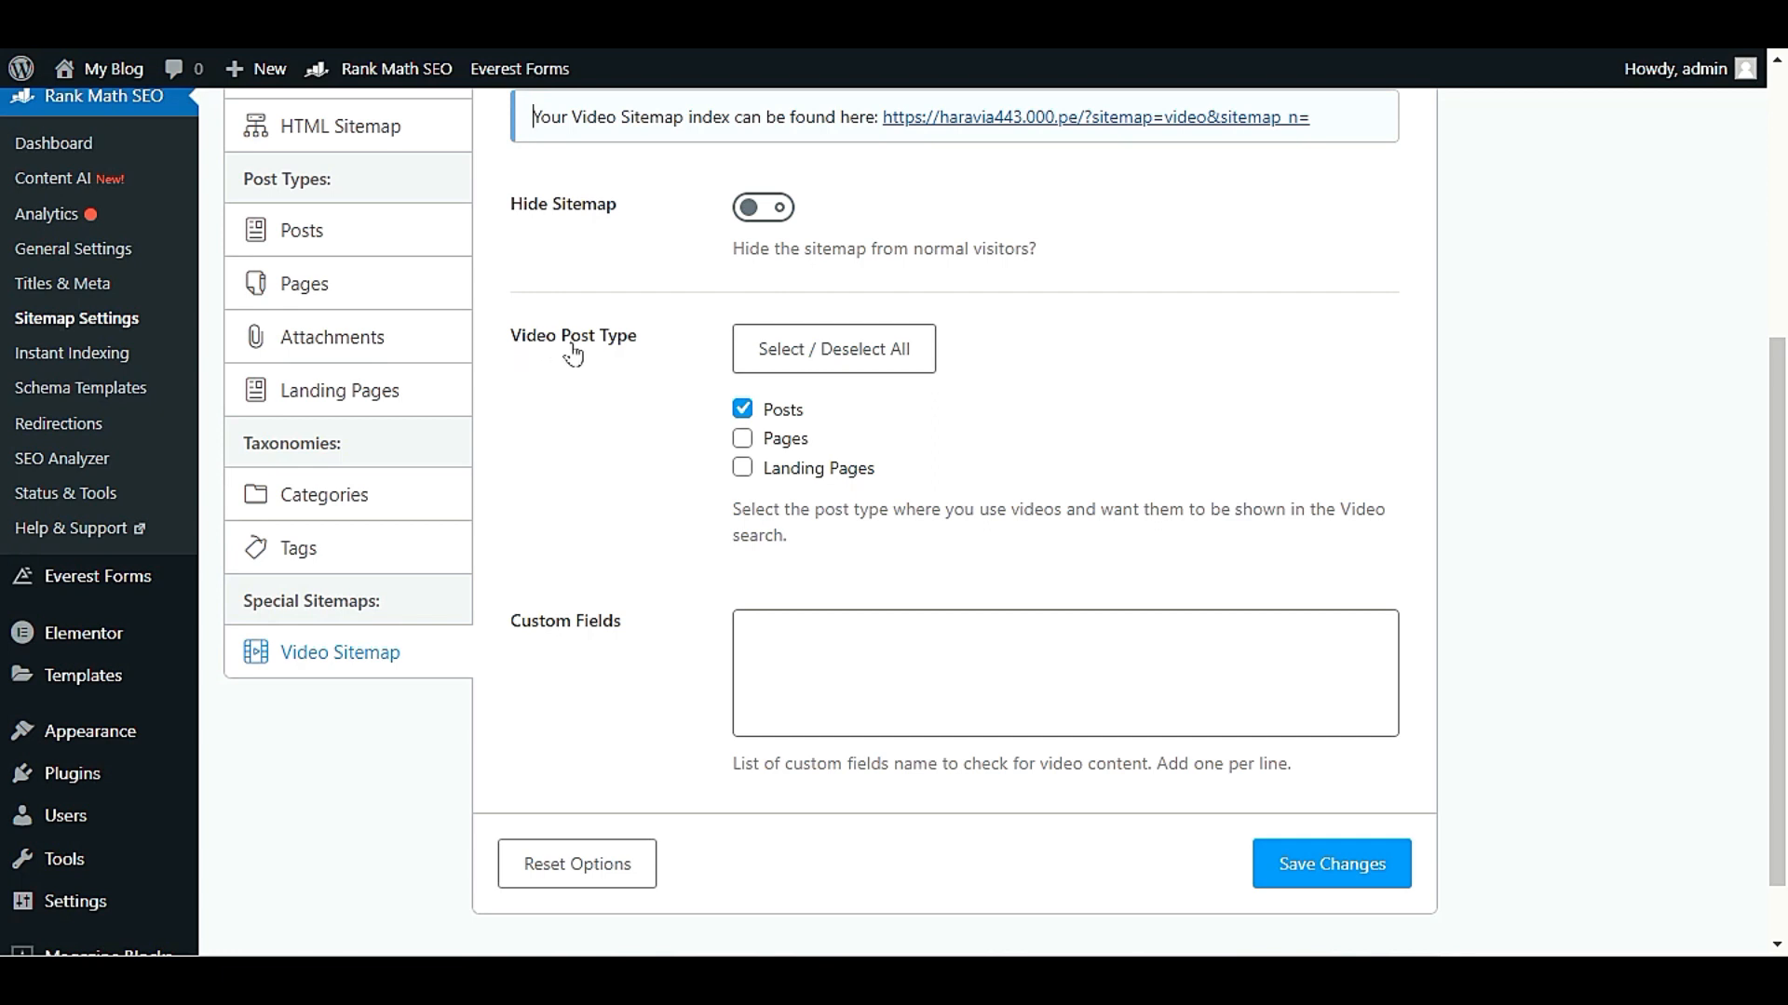
{"action": "left_click", "coordinate": [750, 446]}
{"action": "left_click", "coordinate": [742, 473]}
{"action": "left_click", "coordinate": [744, 473]}
{"action": "left_click", "coordinate": [730, 436]}
Save the Video Sitemap settings with Posts as the only video post type
{"action": "left_click", "coordinate": [1343, 856]}
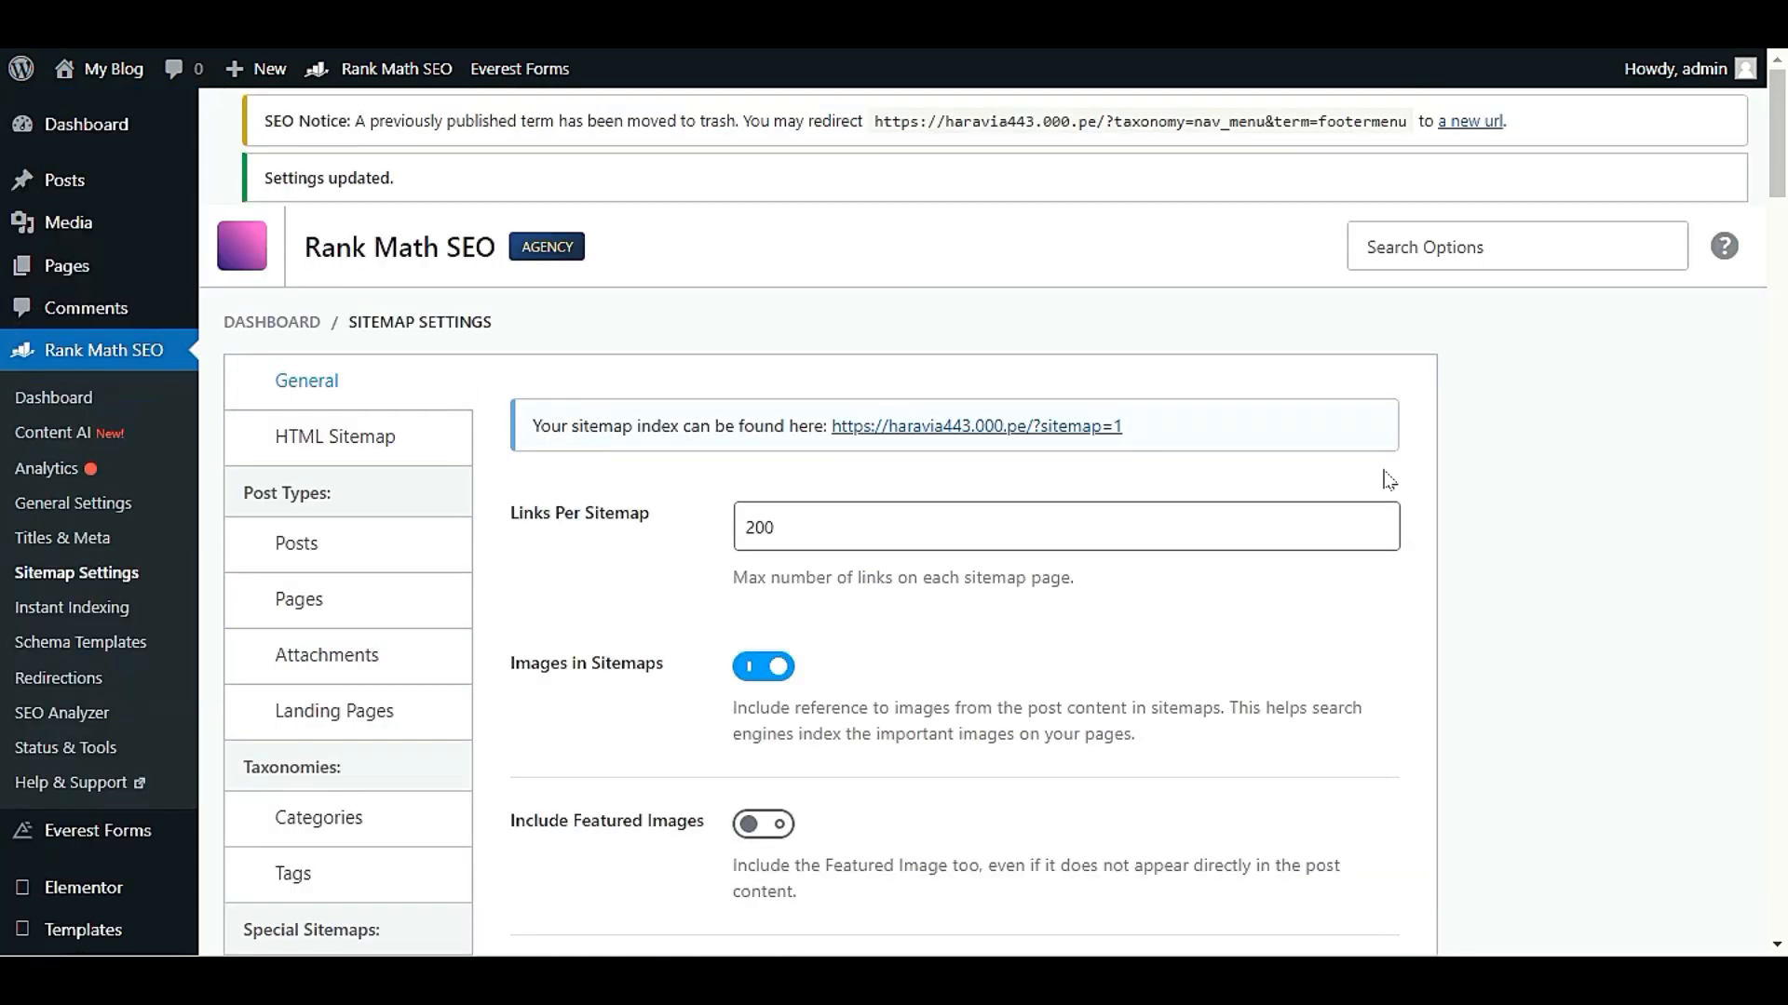
{"action": "scroll", "coordinate": [1388, 480], "scroll_direction": "down", "scroll_amount": 5}
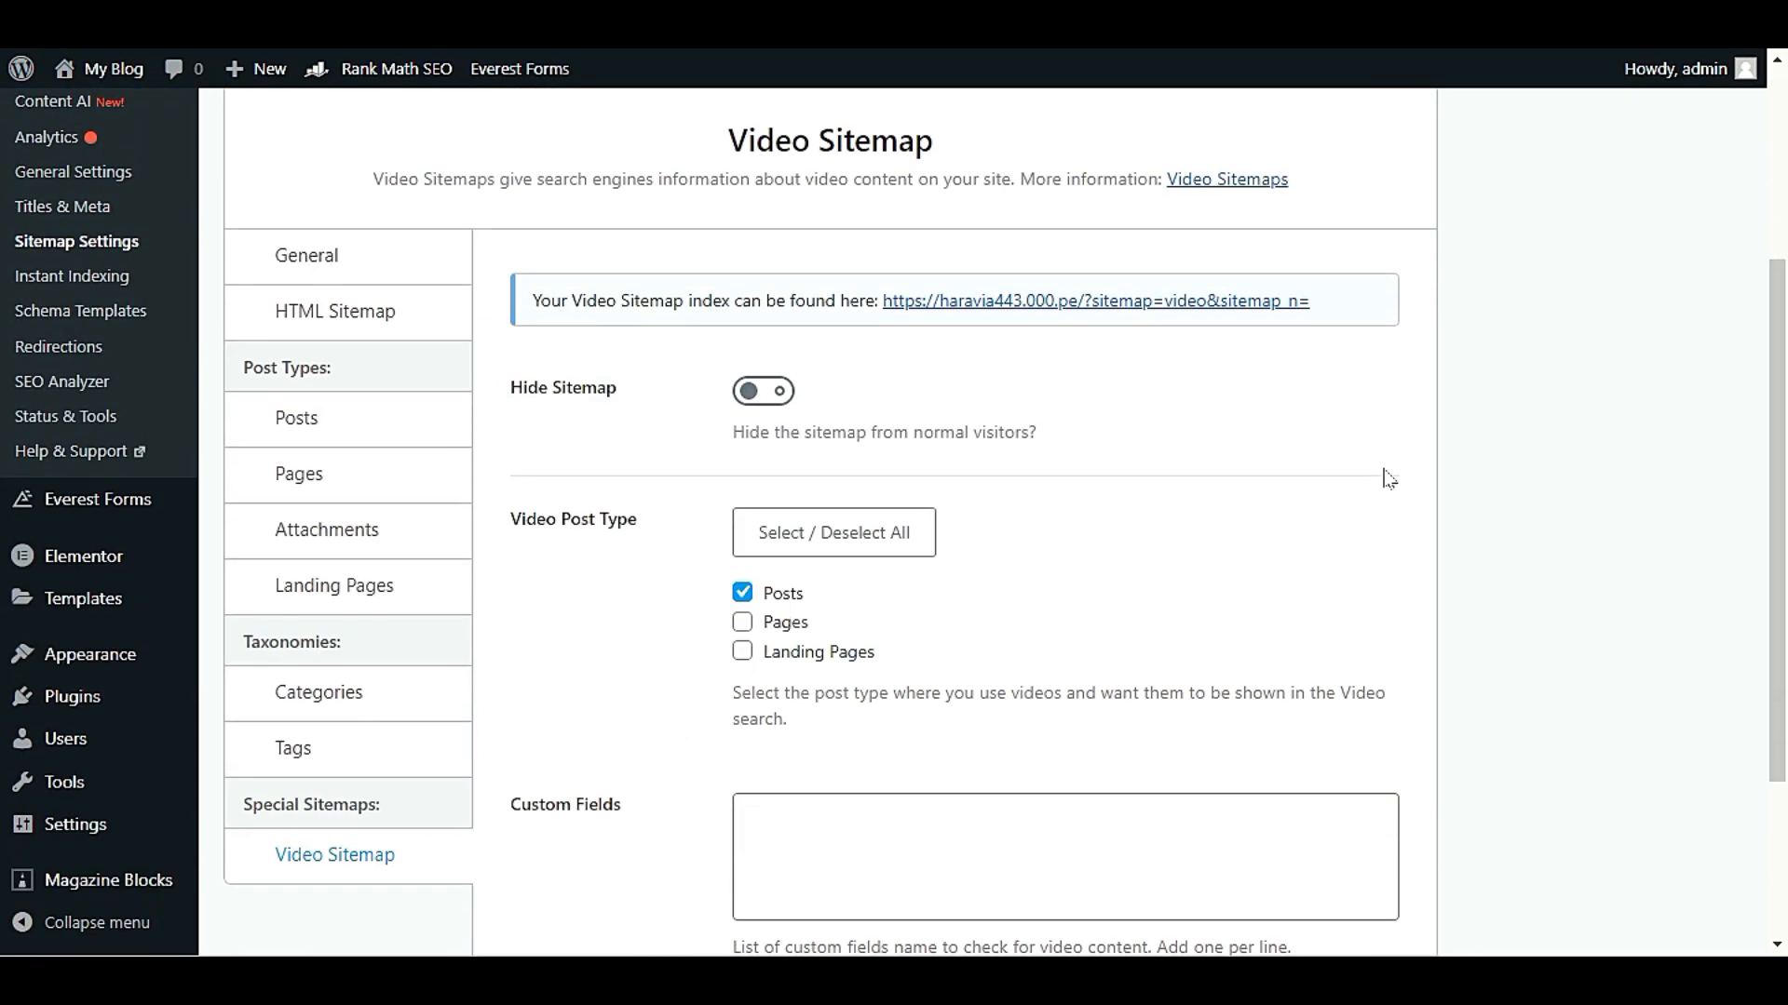
{"action": "scroll", "coordinate": [1389, 479], "scroll_direction": "up", "scroll_amount": 4}
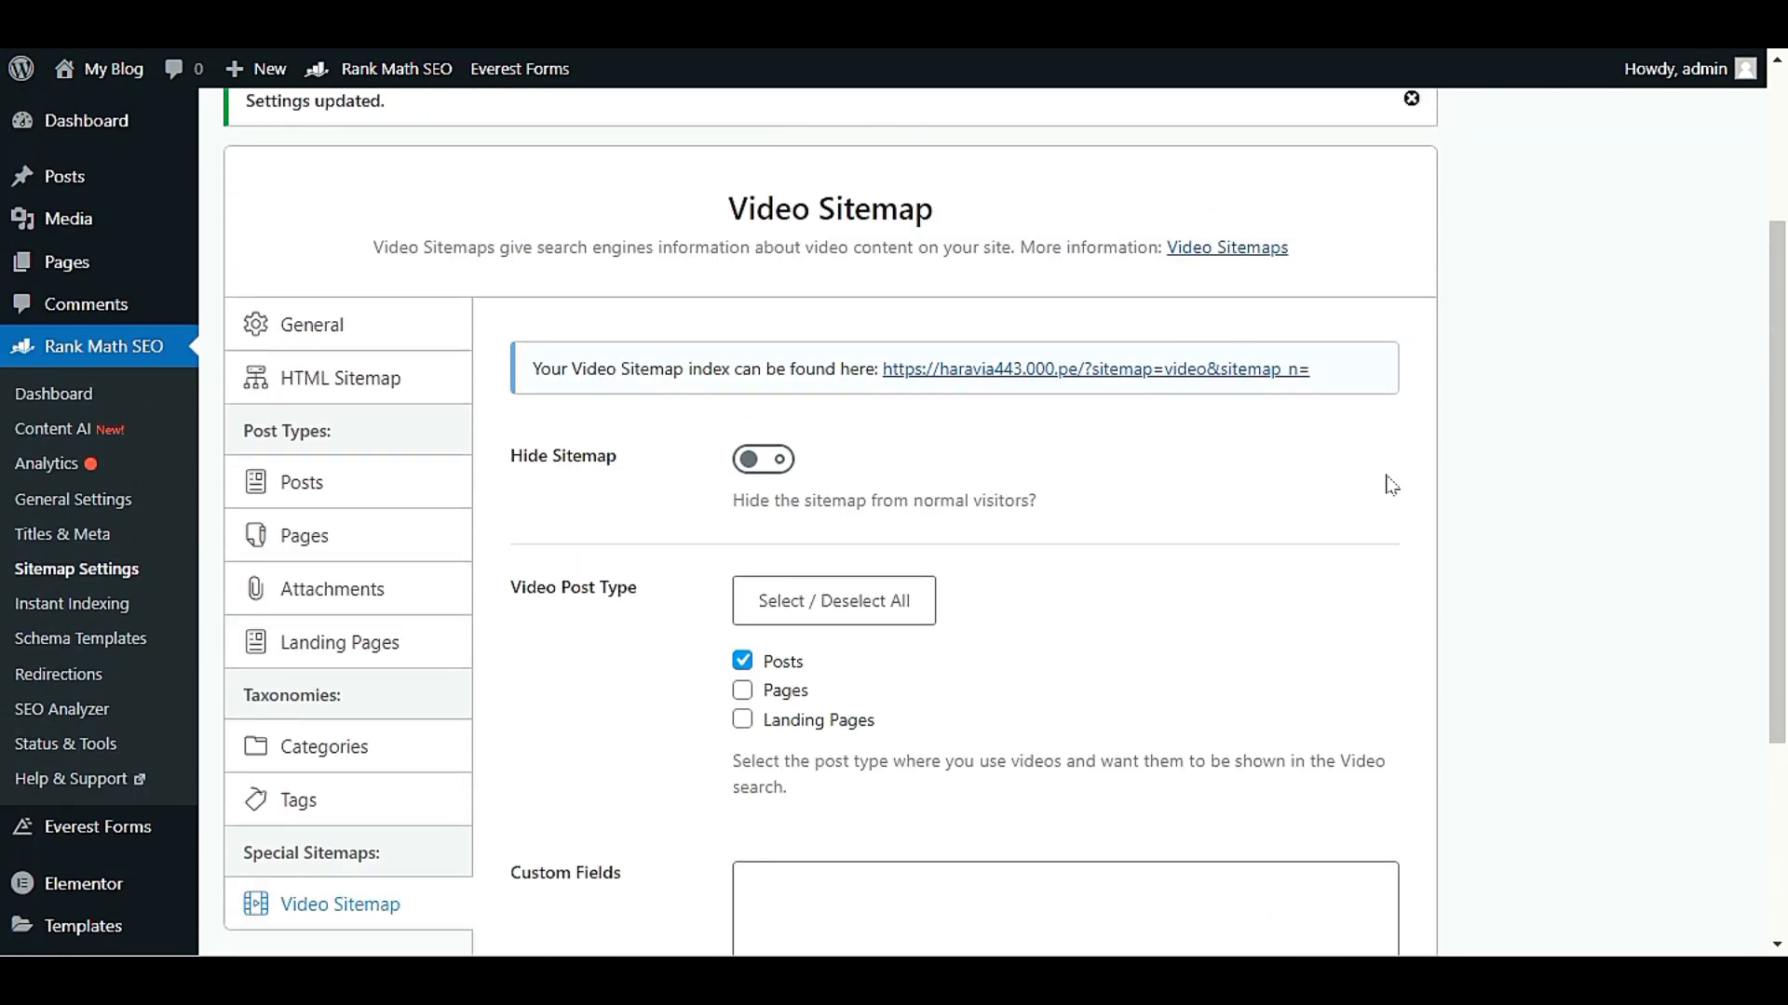
Create a new blog post in the WordPress editor
{"action": "mouse_move", "coordinate": [151, 186]}
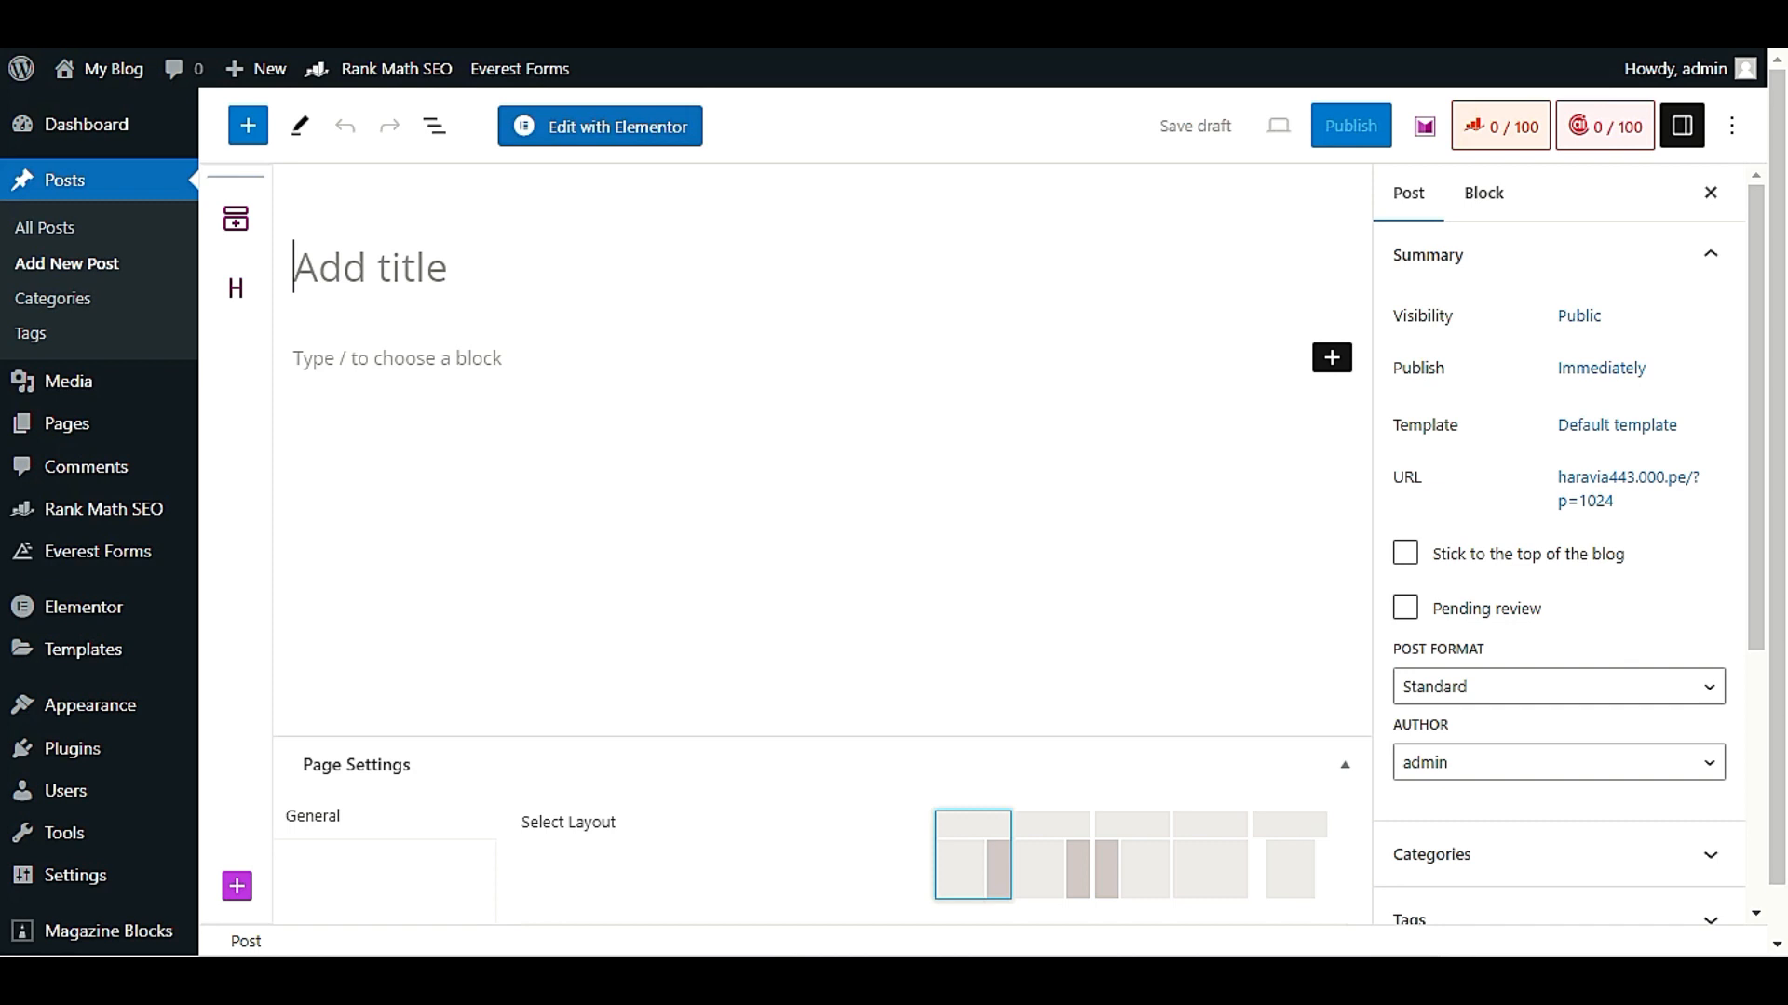
Switch to the Rank Math video sitemap article and read its video search example and PRO tip
{"action": "left_click", "coordinate": [1490, 14]}
{"action": "scroll", "coordinate": [1155, 570], "scroll_direction": "down", "scroll_amount": 10}
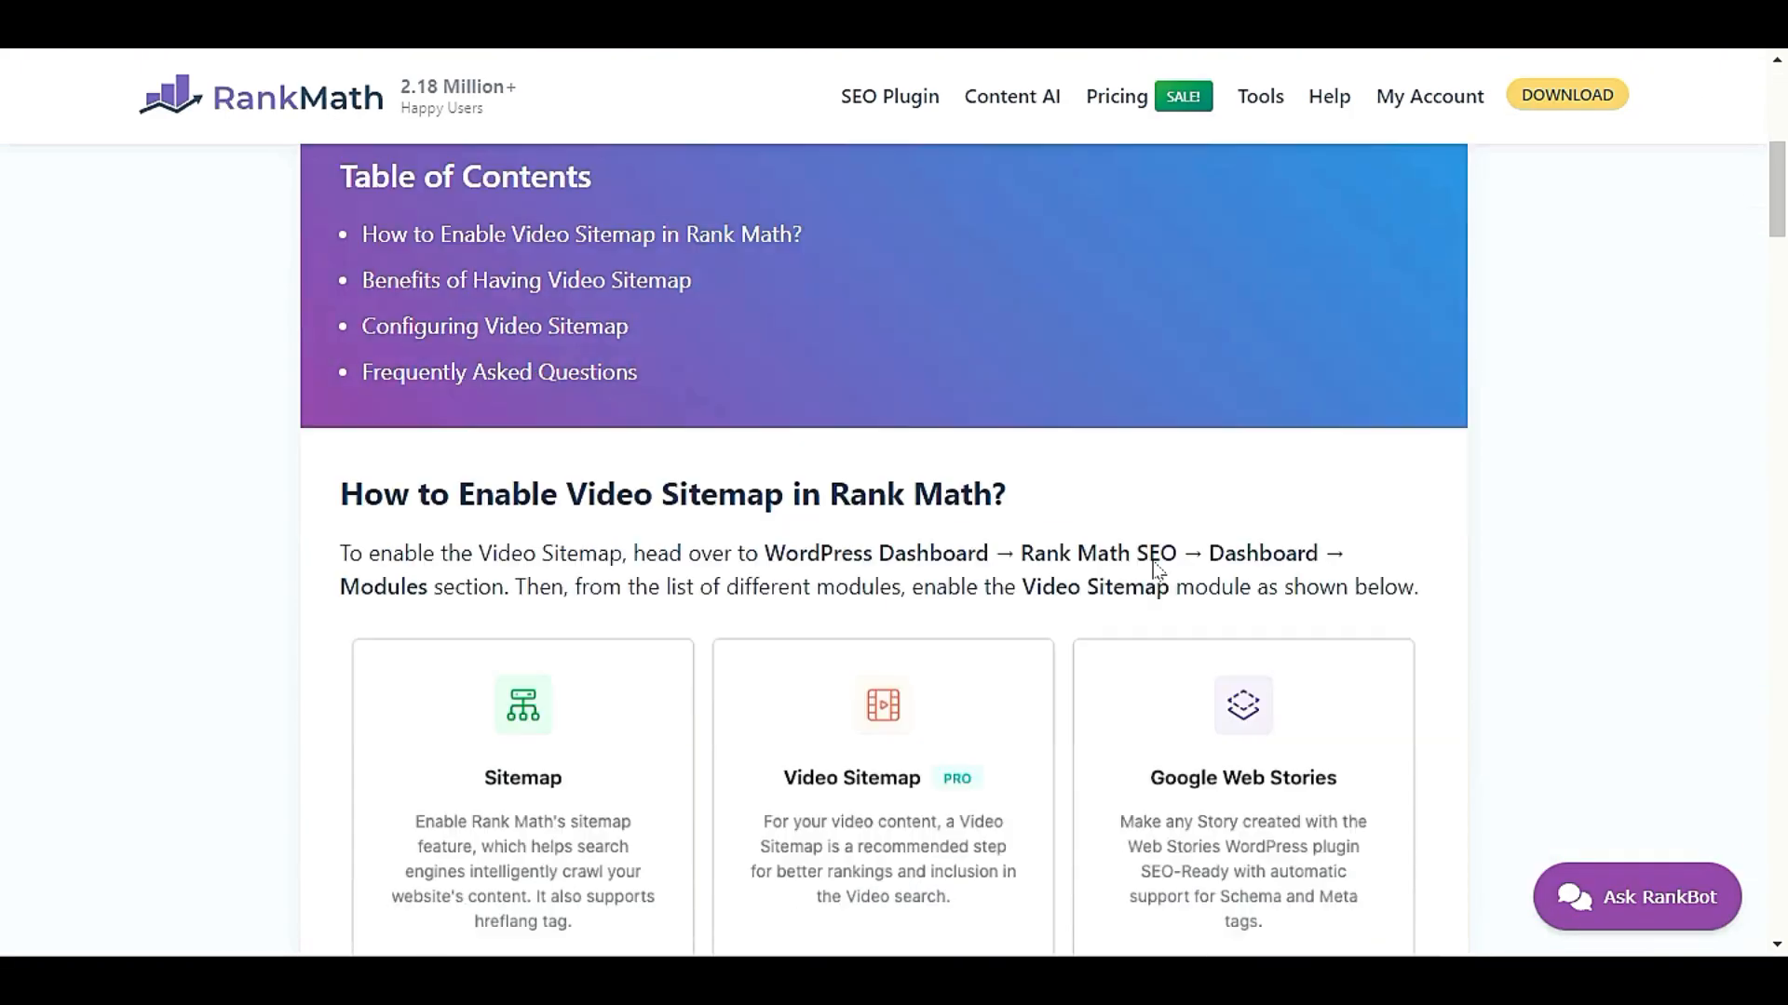
{"action": "scroll", "coordinate": [1149, 578], "scroll_direction": "down", "scroll_amount": 10}
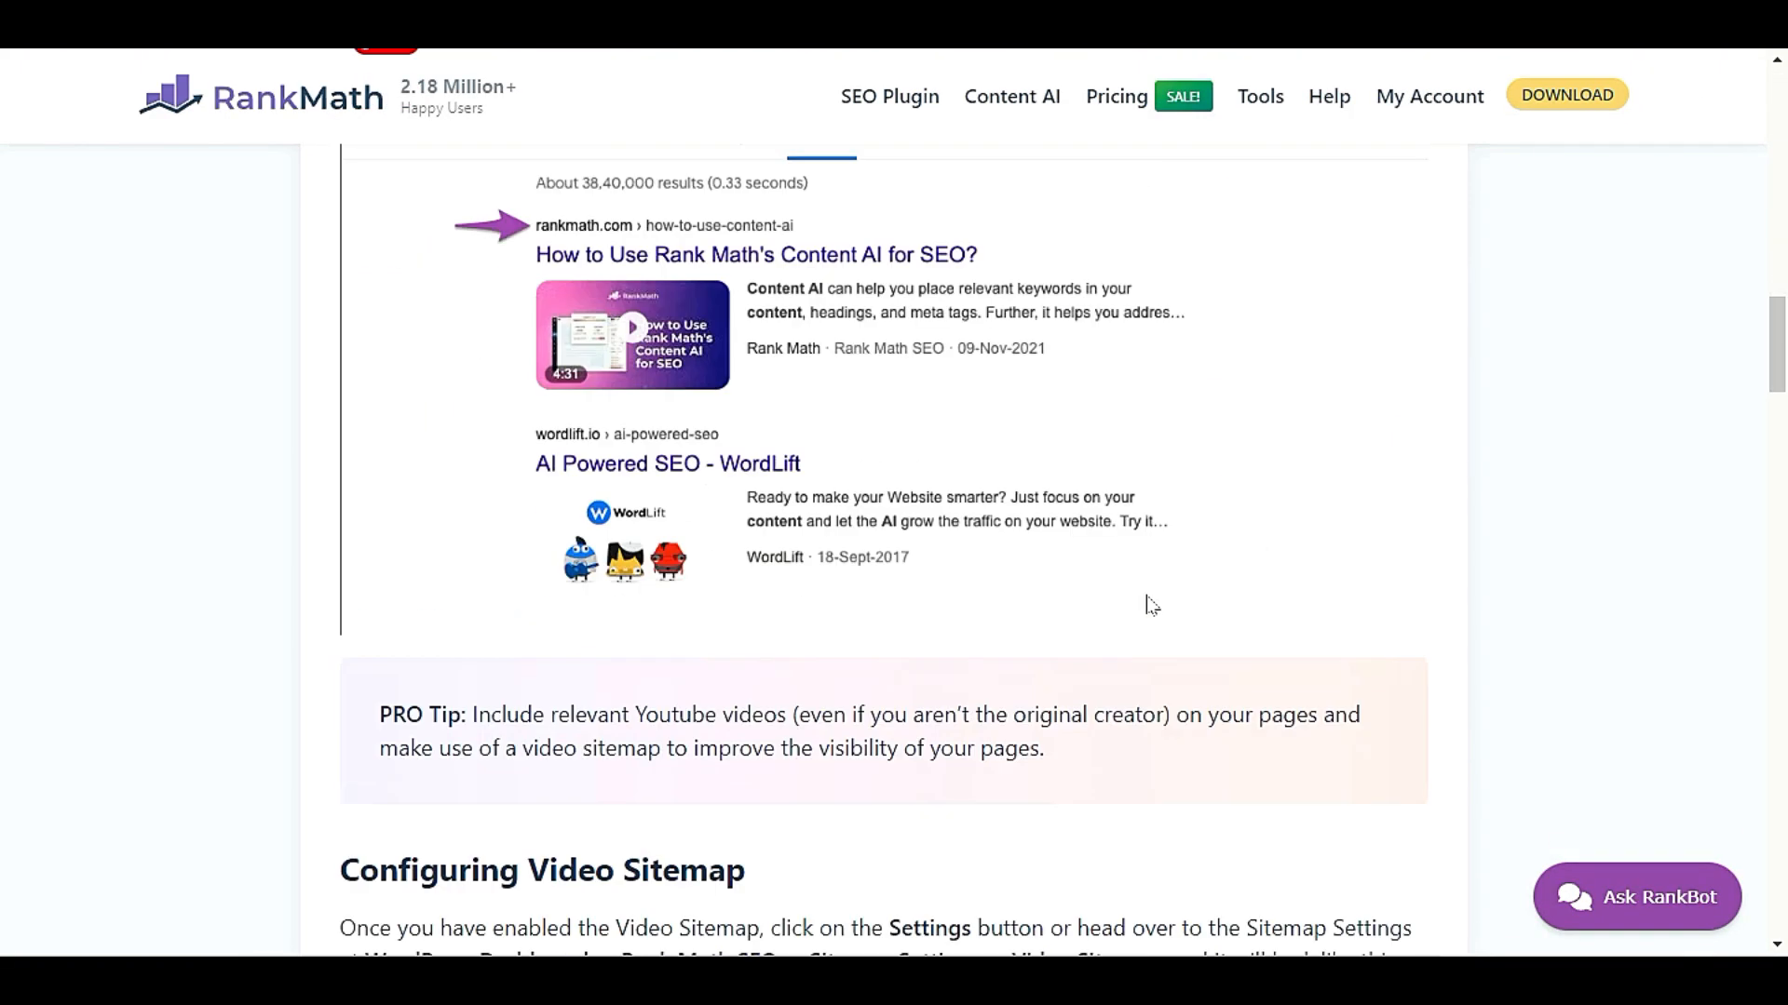
{"action": "scroll", "coordinate": [1148, 605], "scroll_direction": "up", "scroll_amount": 3}
{"action": "scroll", "coordinate": [344, 479], "scroll_direction": "down", "scroll_amount": 1}
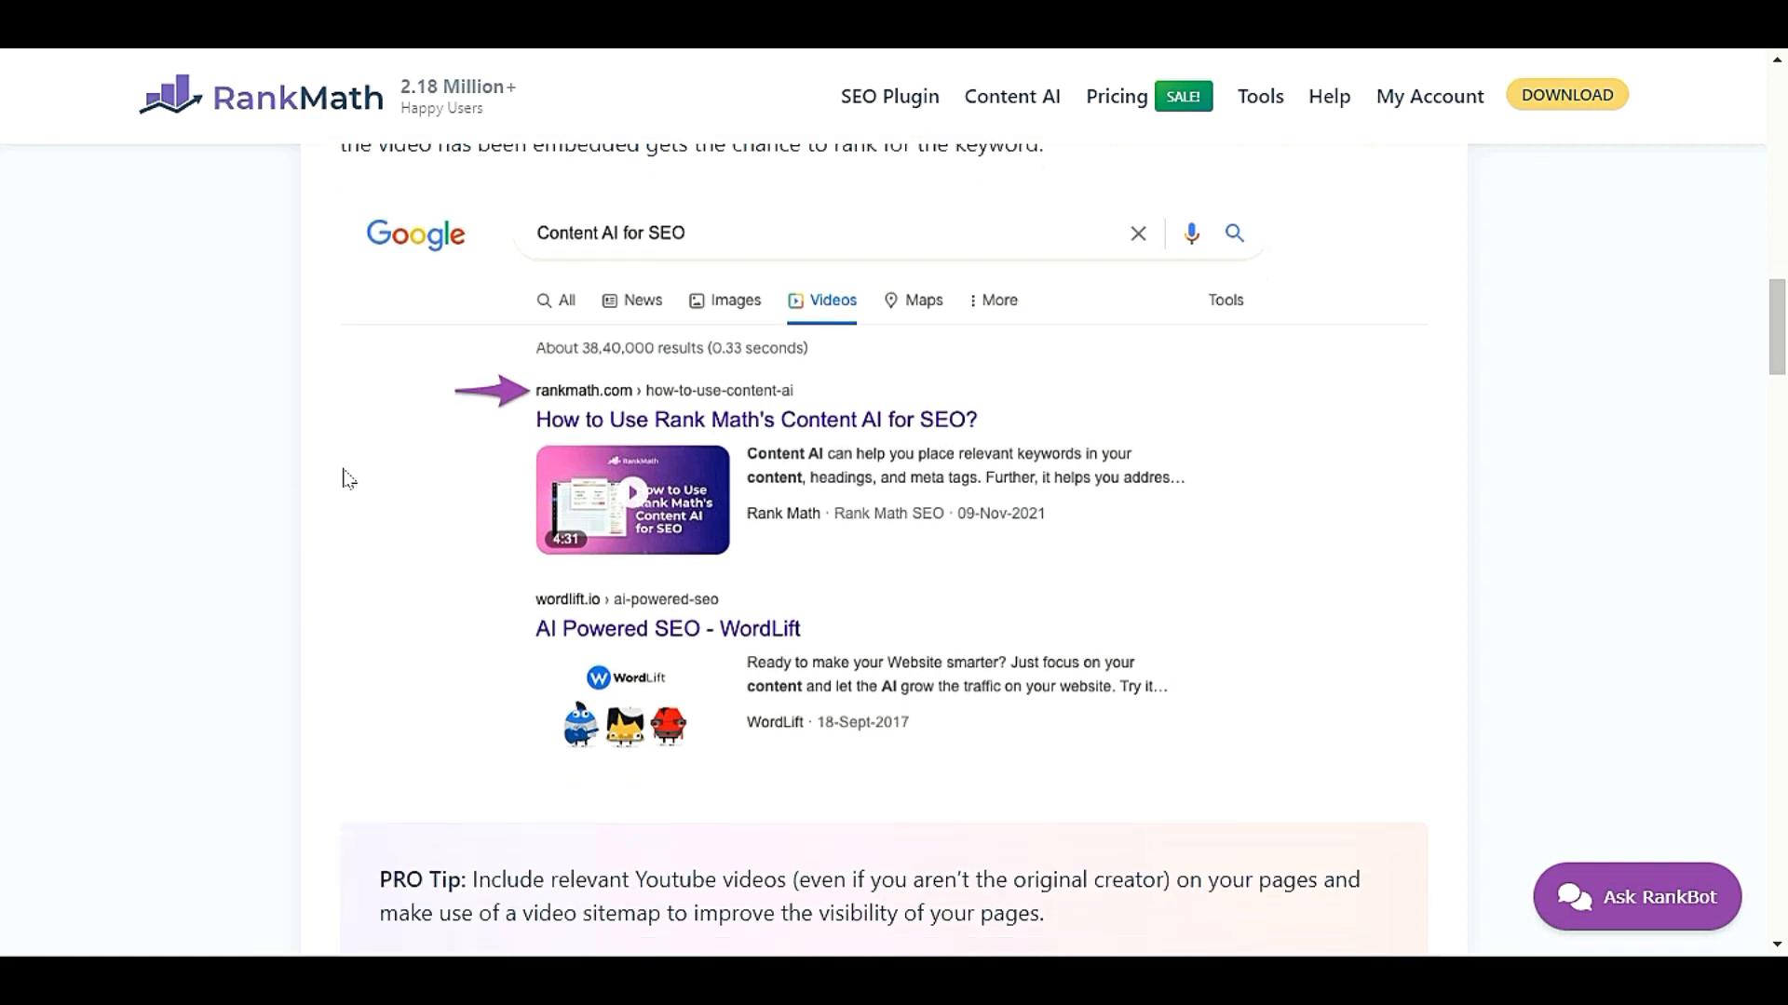
{"action": "scroll", "coordinate": [994, 450], "scroll_direction": "down", "scroll_amount": 1}
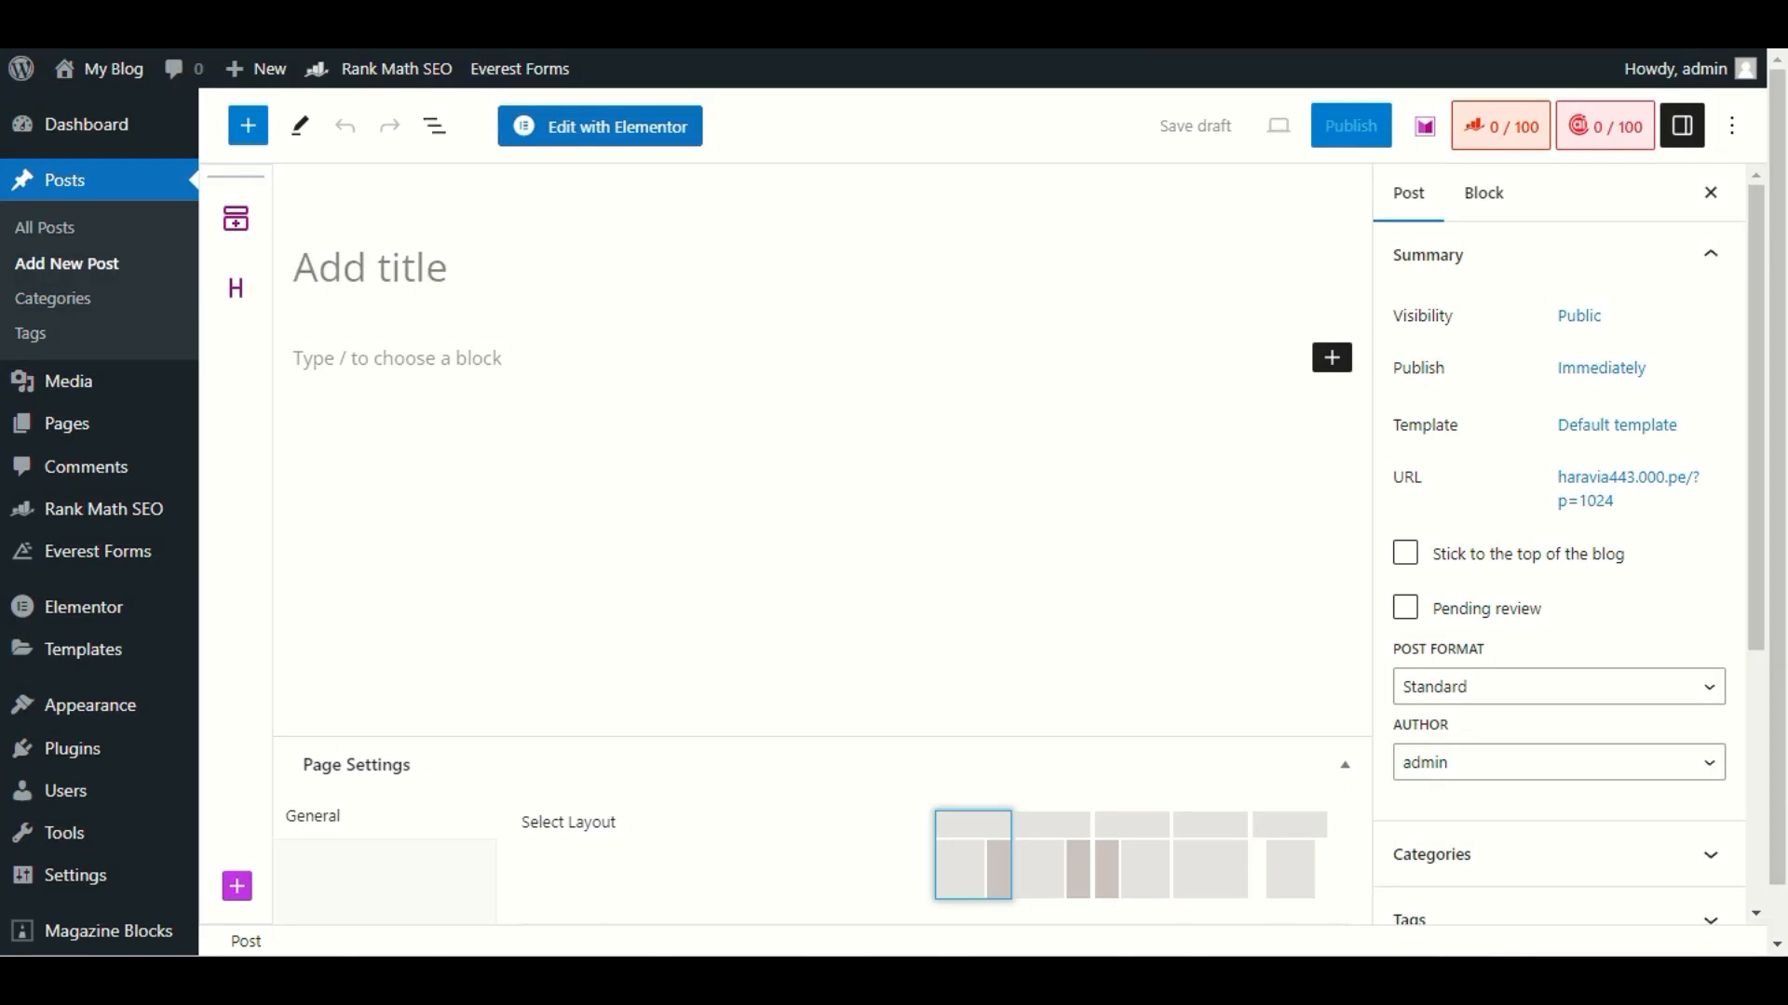
Title the new post "Rank Math Tutorial"
{"action": "type", "text": "Rank "}
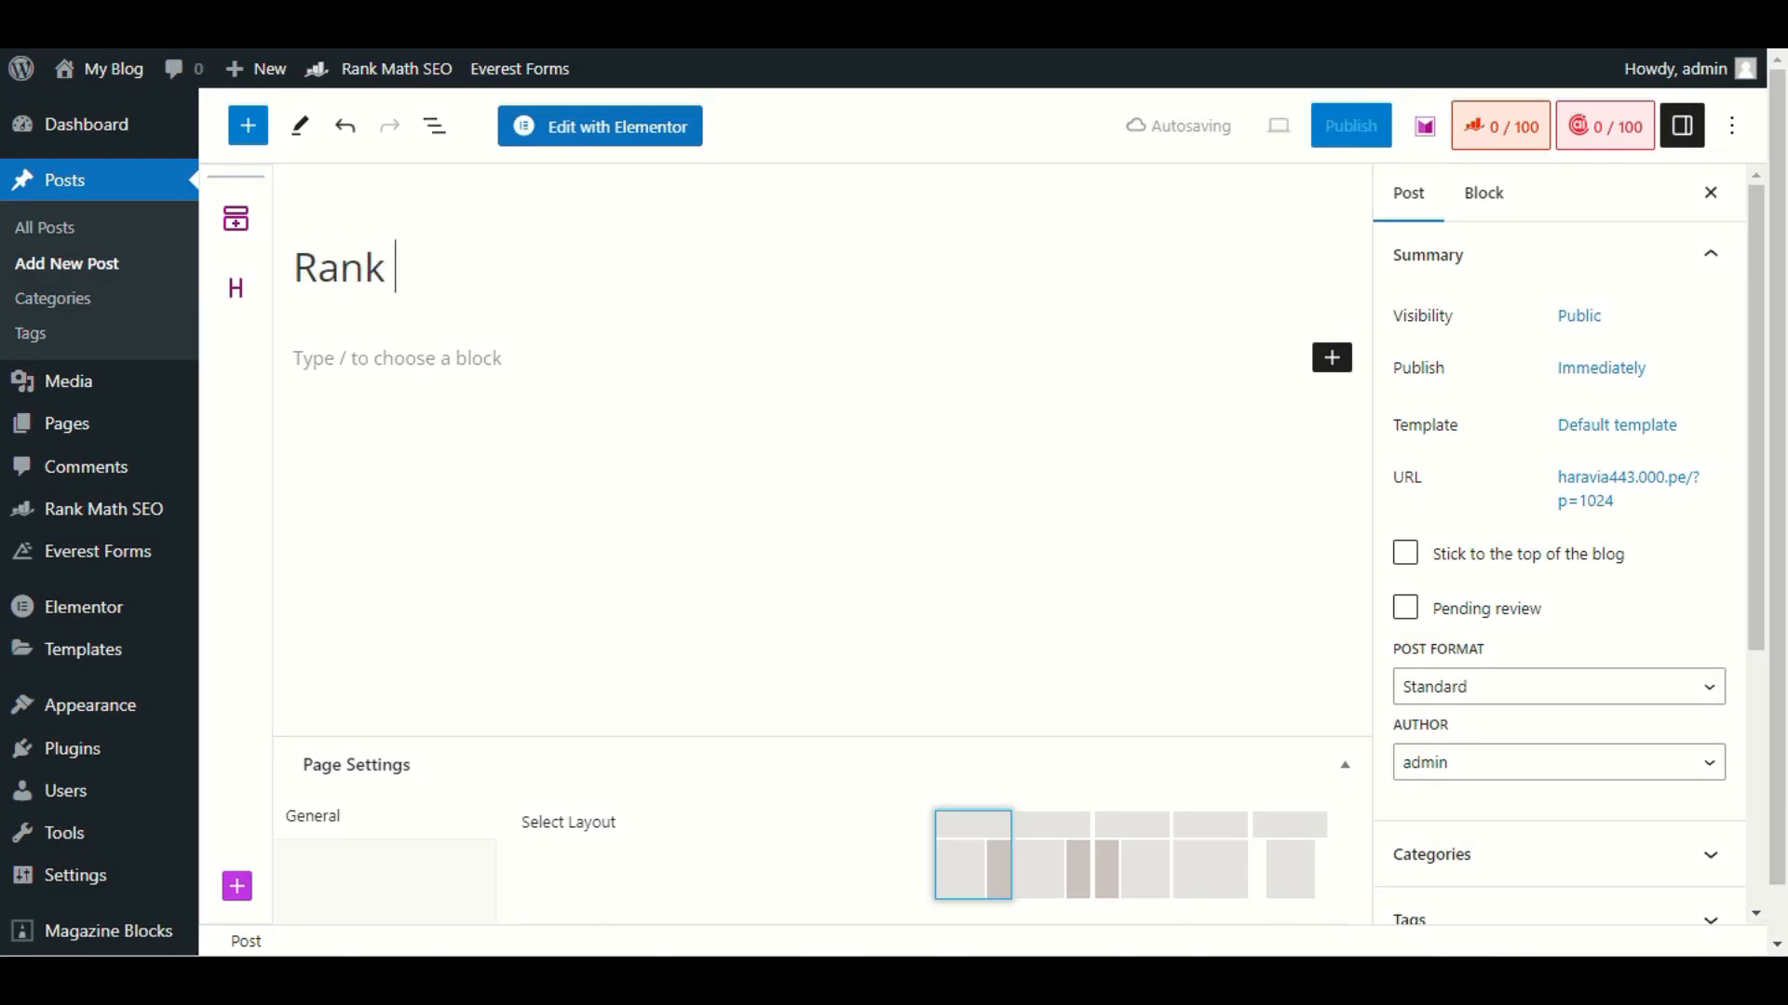
{"action": "type", "text": "Math Tu"}
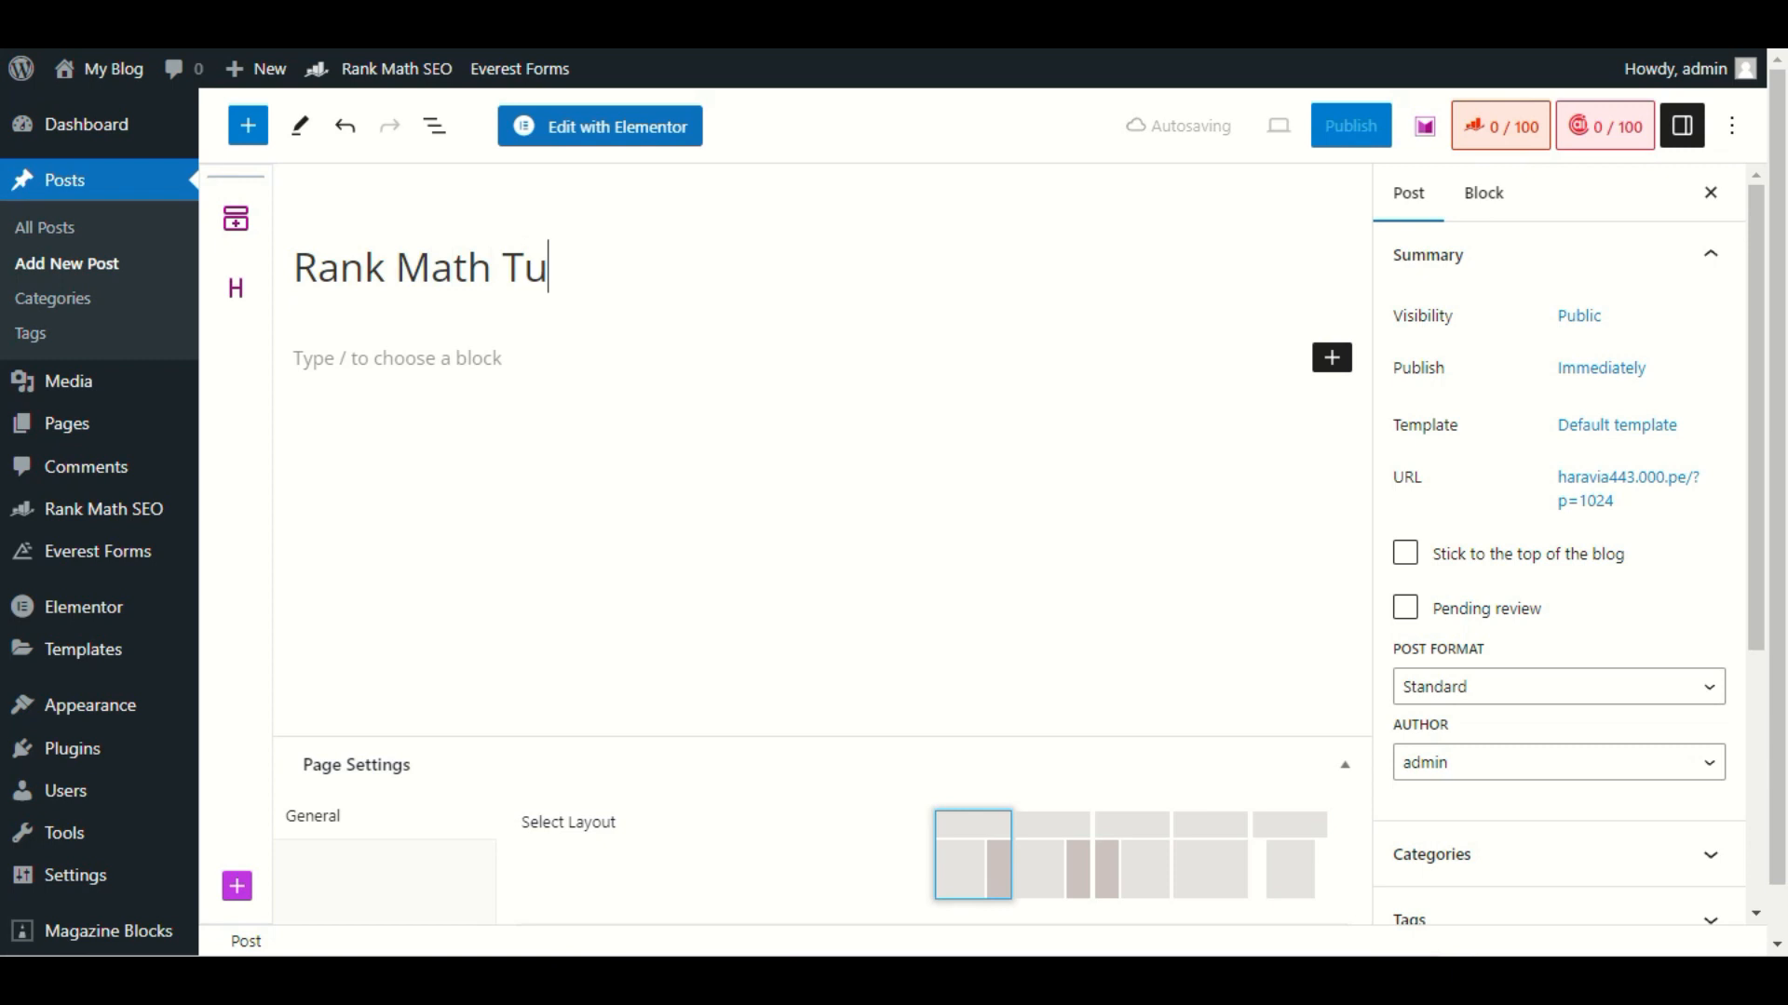
{"action": "type", "text": "toria;"}
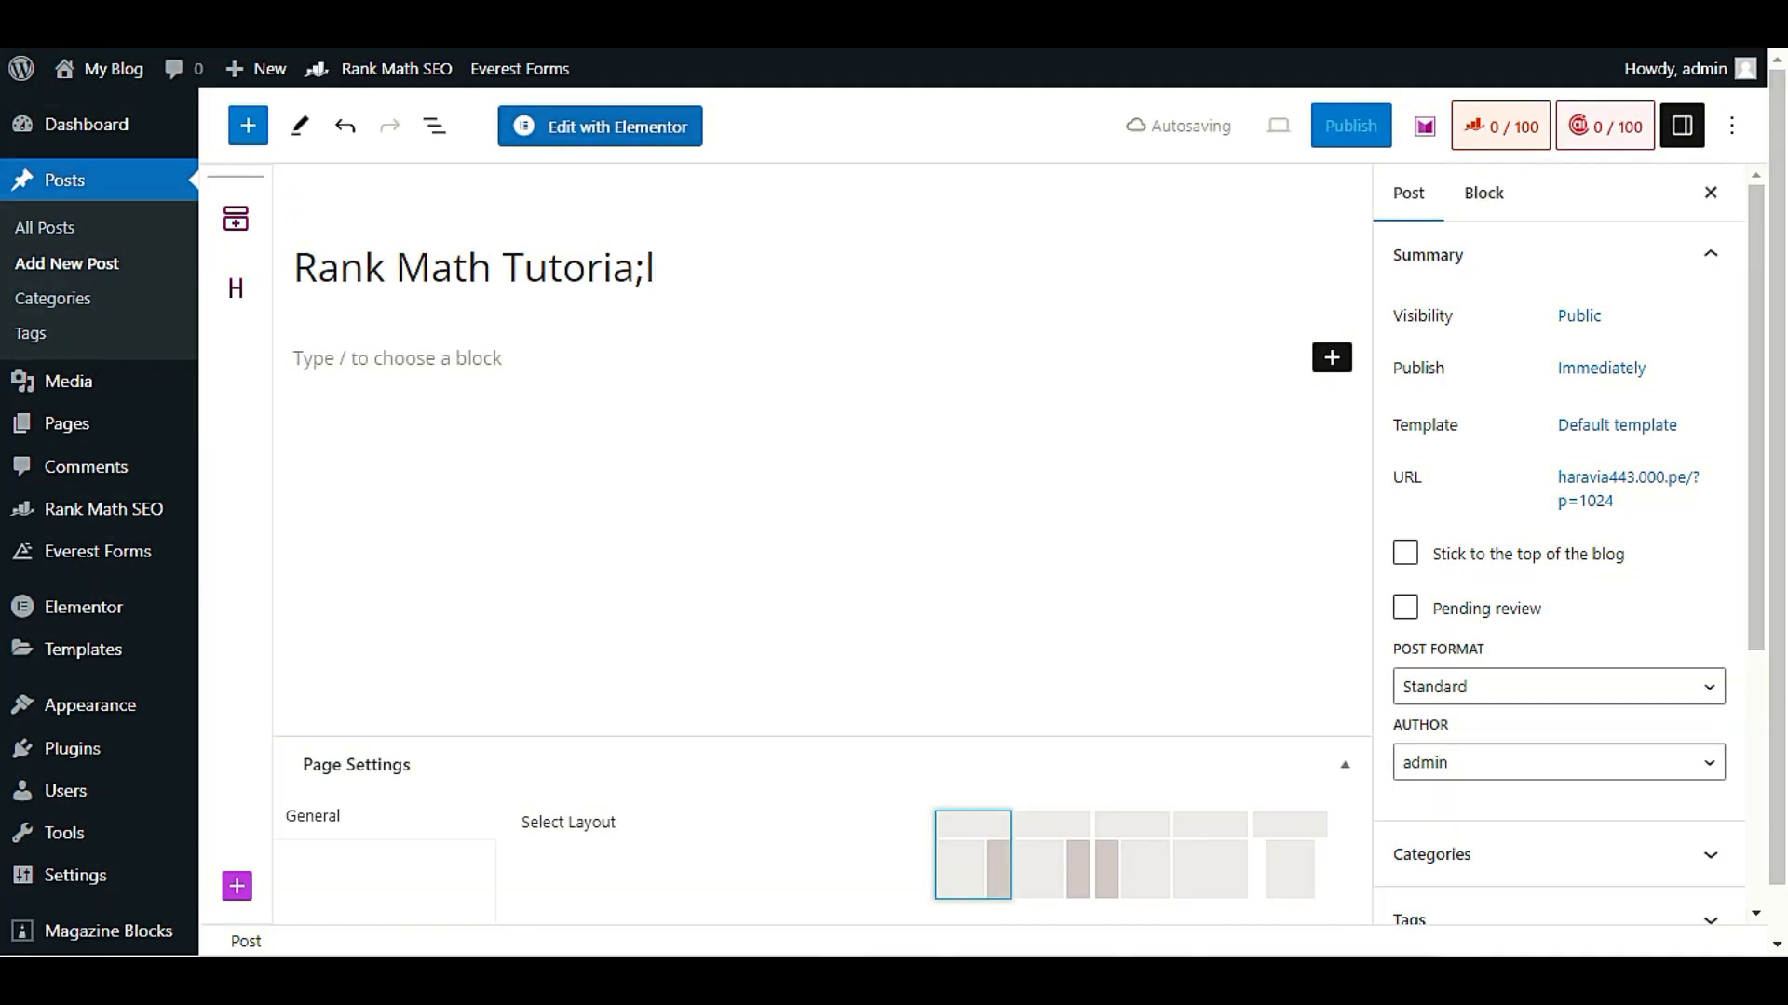
{"action": "key", "text": "BackSpace"}
{"action": "type", "text": "l"}
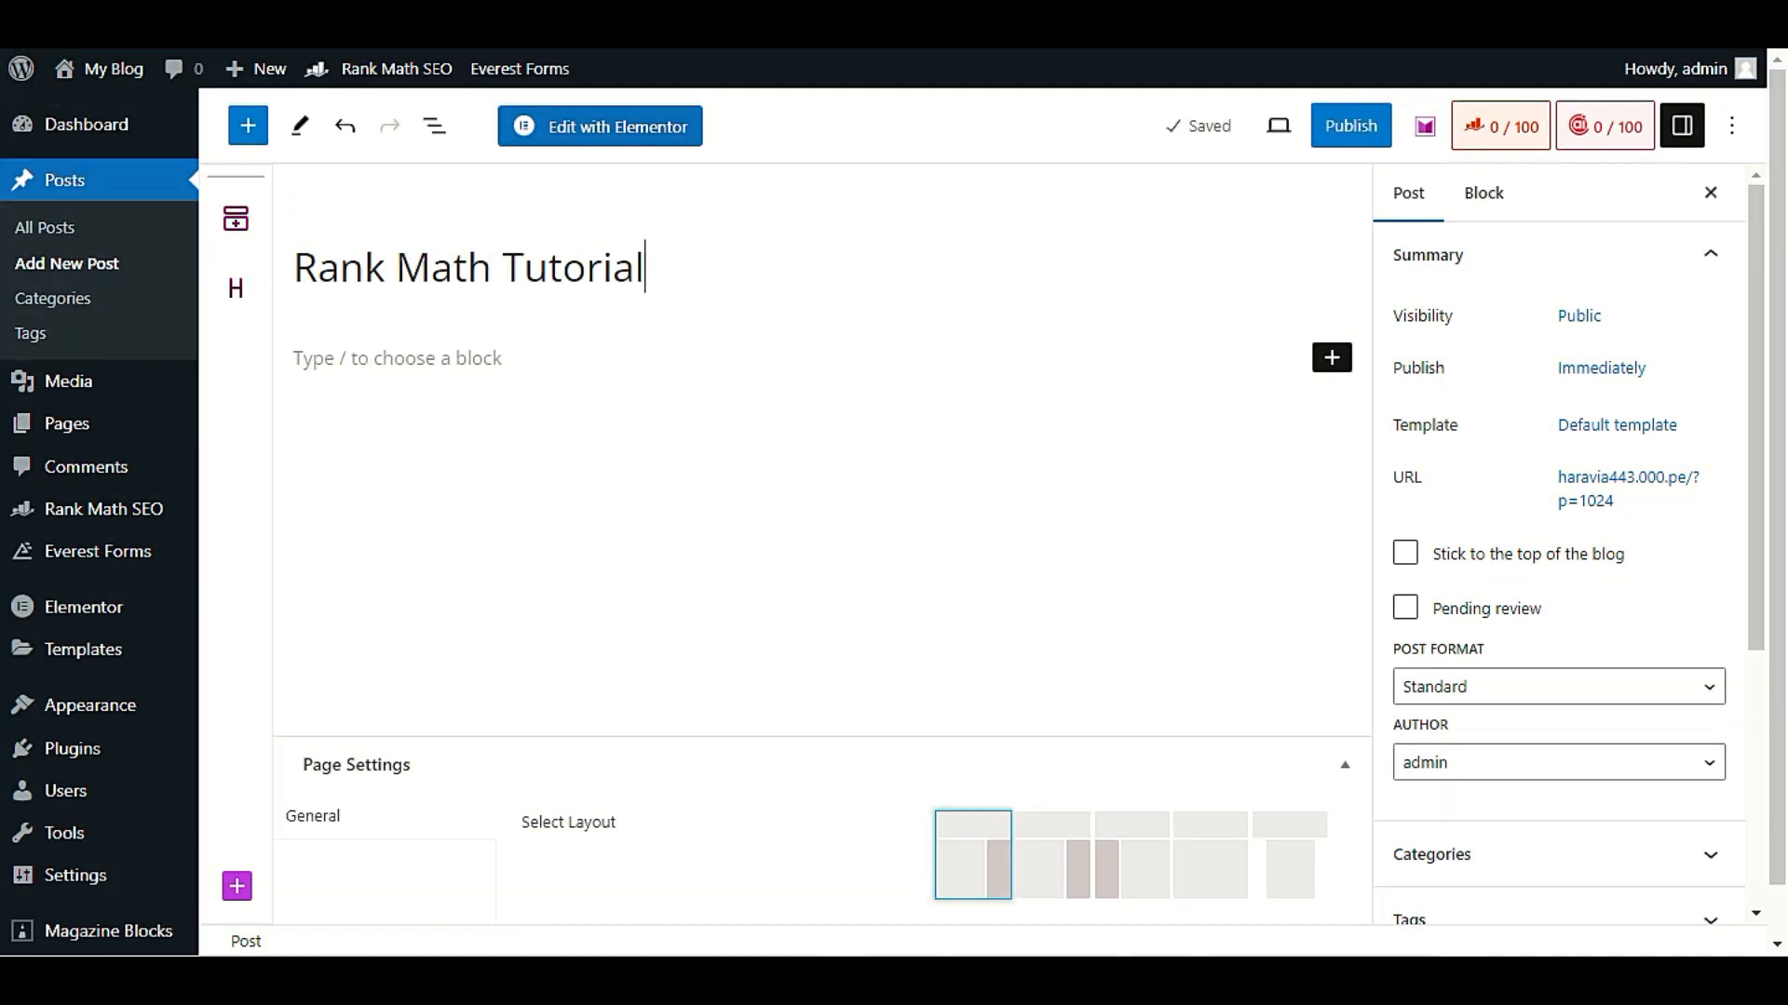
Insert a YouTube embed block in the post body below the title
{"action": "left_click", "coordinate": [471, 356]}
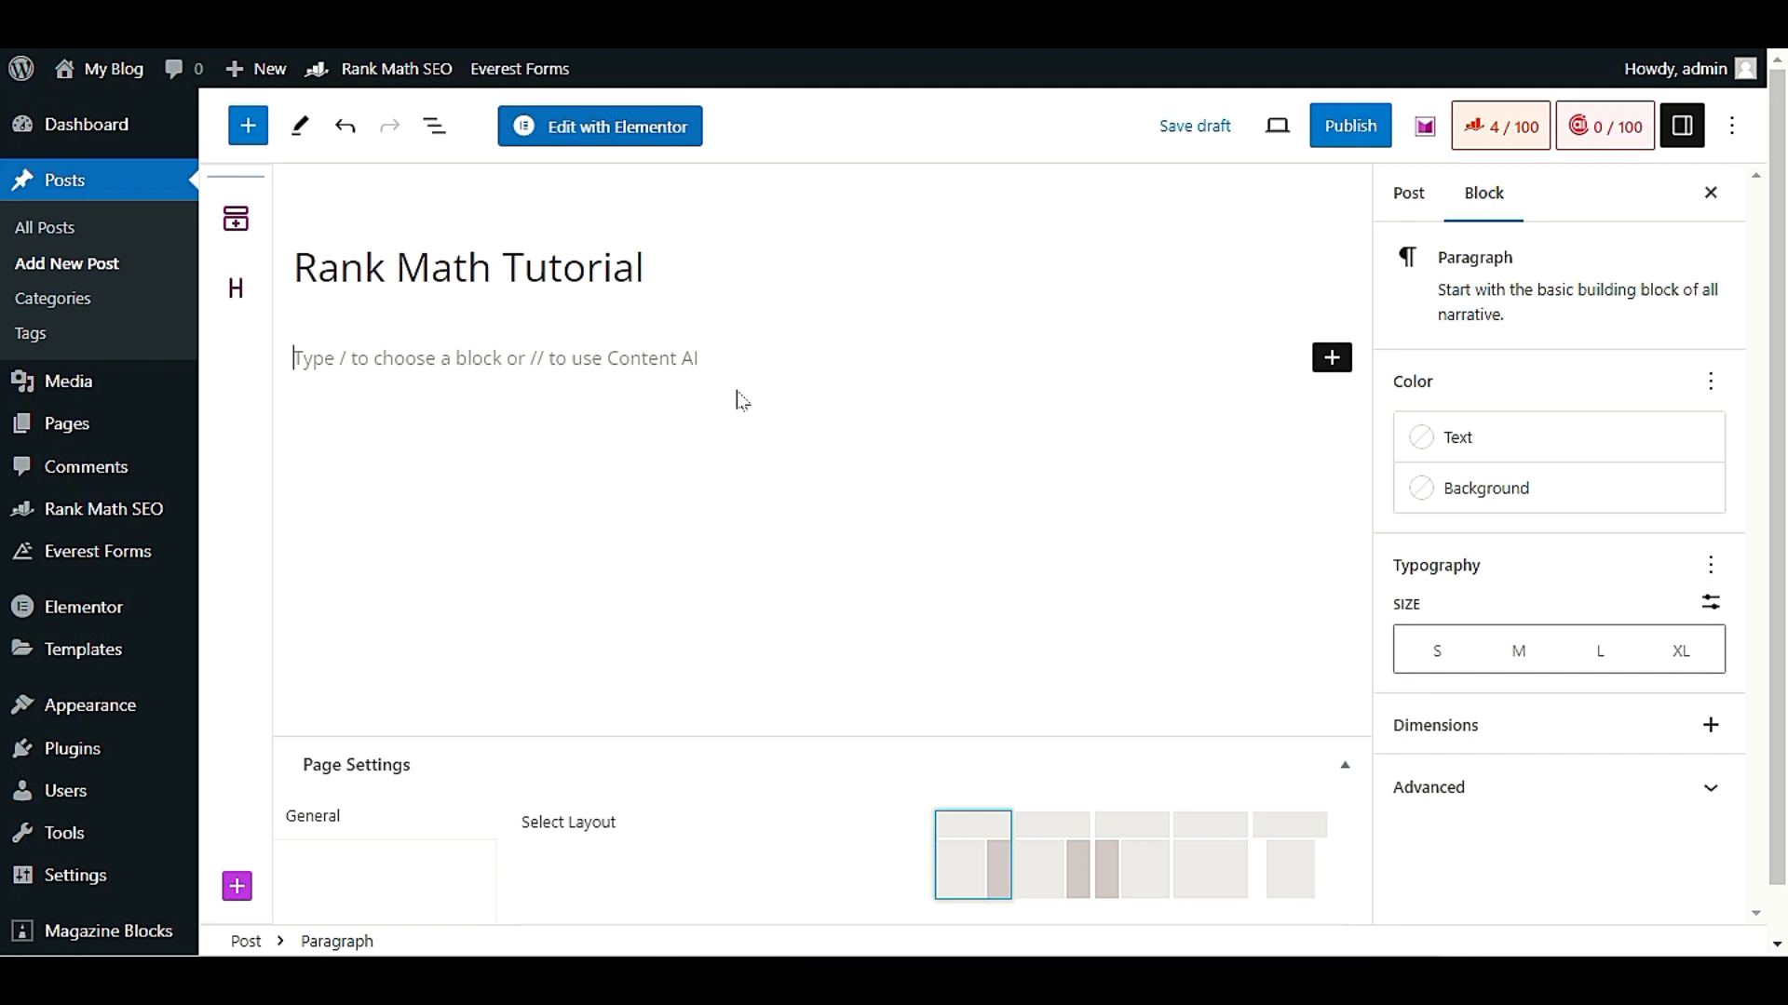
{"action": "left_click", "coordinate": [1330, 361]}
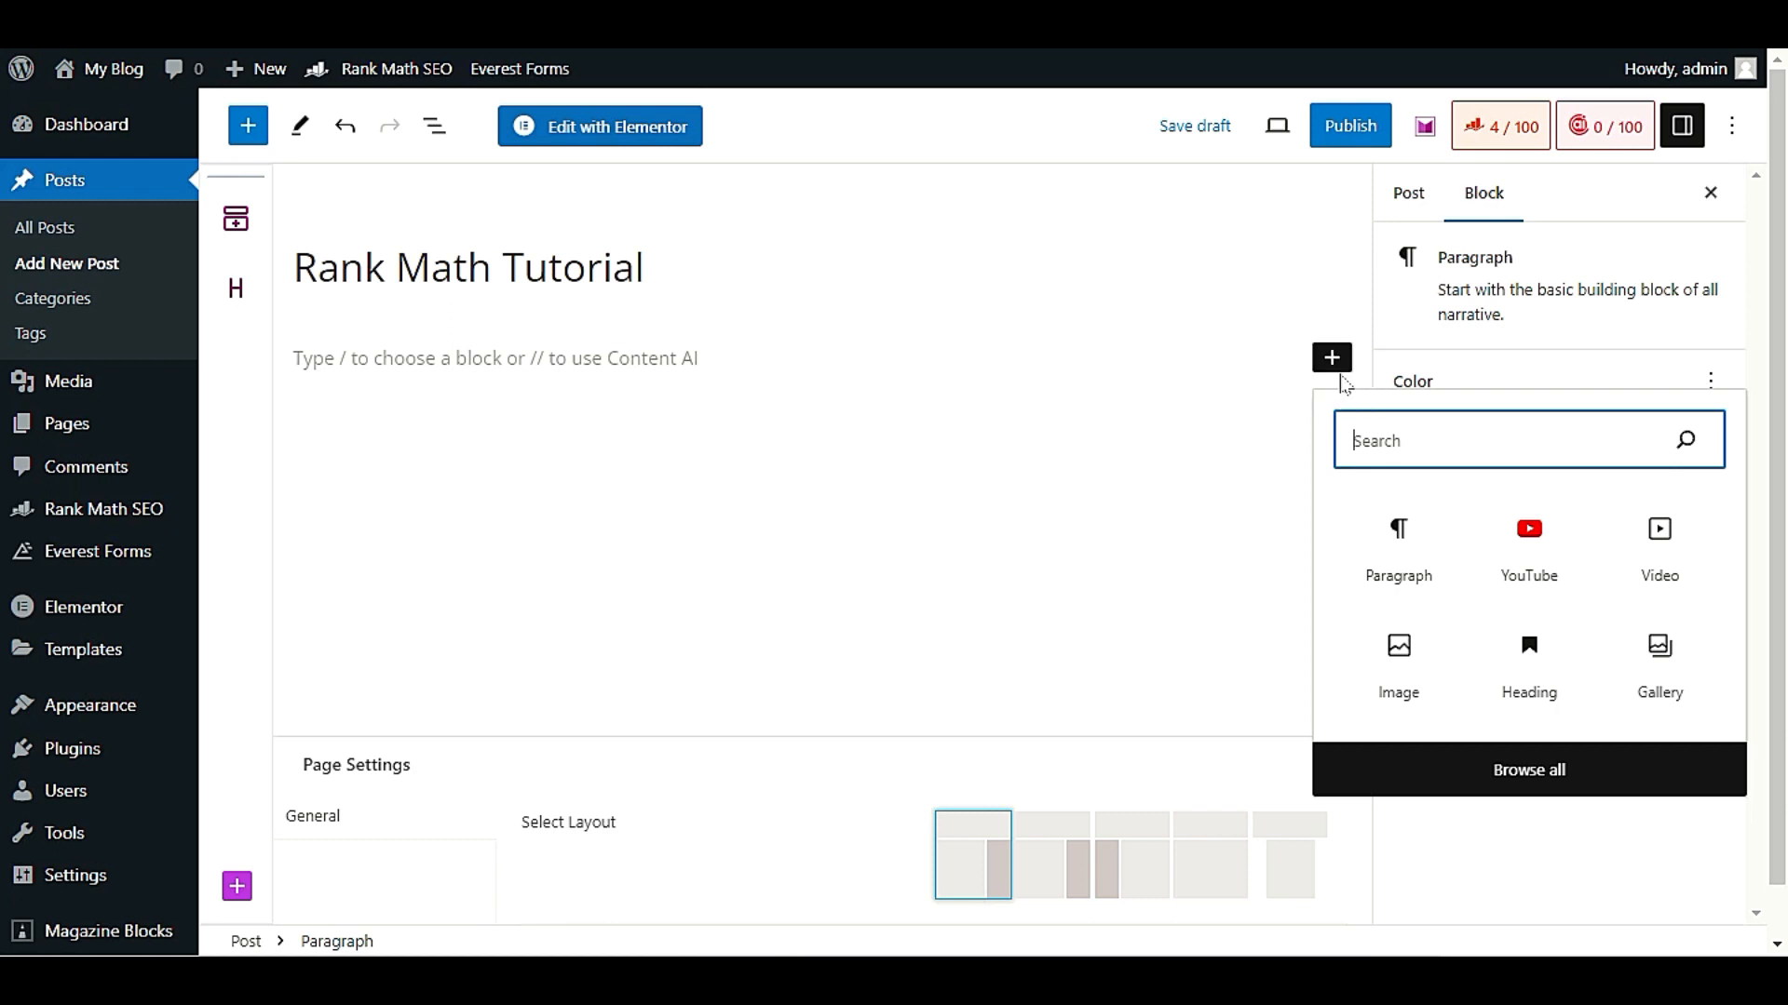
{"action": "left_click", "coordinate": [1529, 556]}
{"action": "left_click", "coordinate": [1528, 556]}
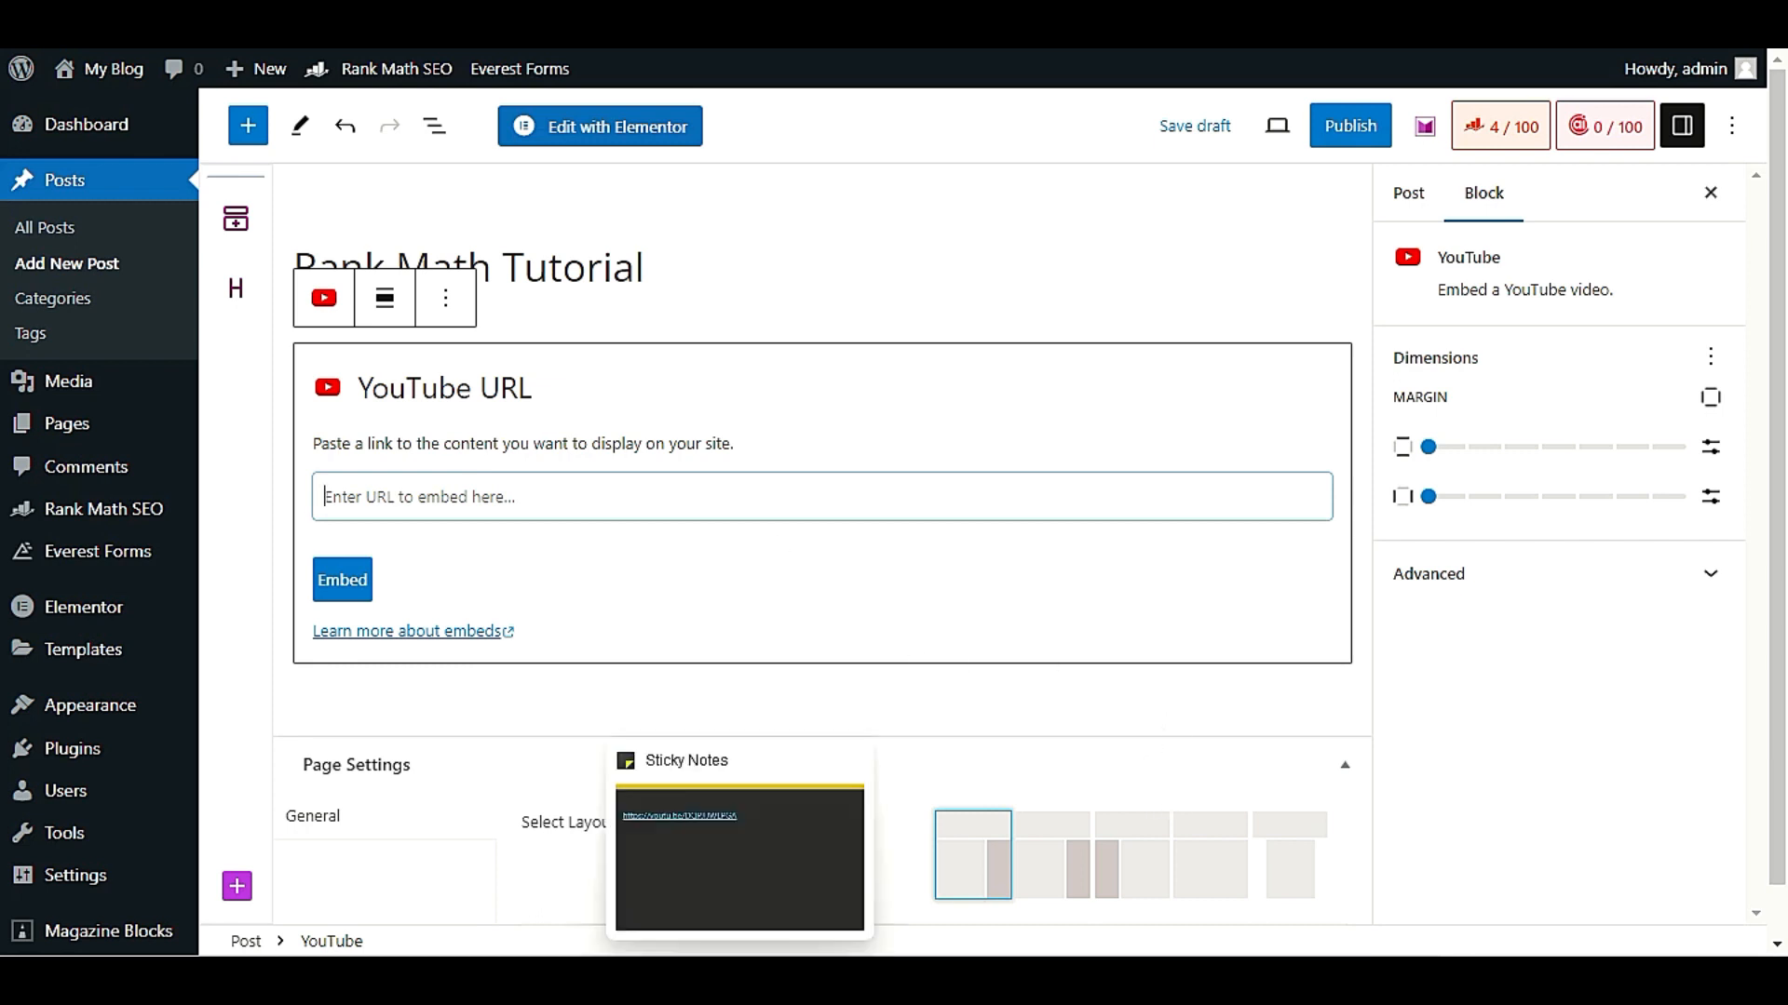
{"action": "left_click", "coordinate": [741, 980]}
{"action": "double_click", "coordinate": [1061, 444]}
{"action": "key", "text": "ctrl+c"}
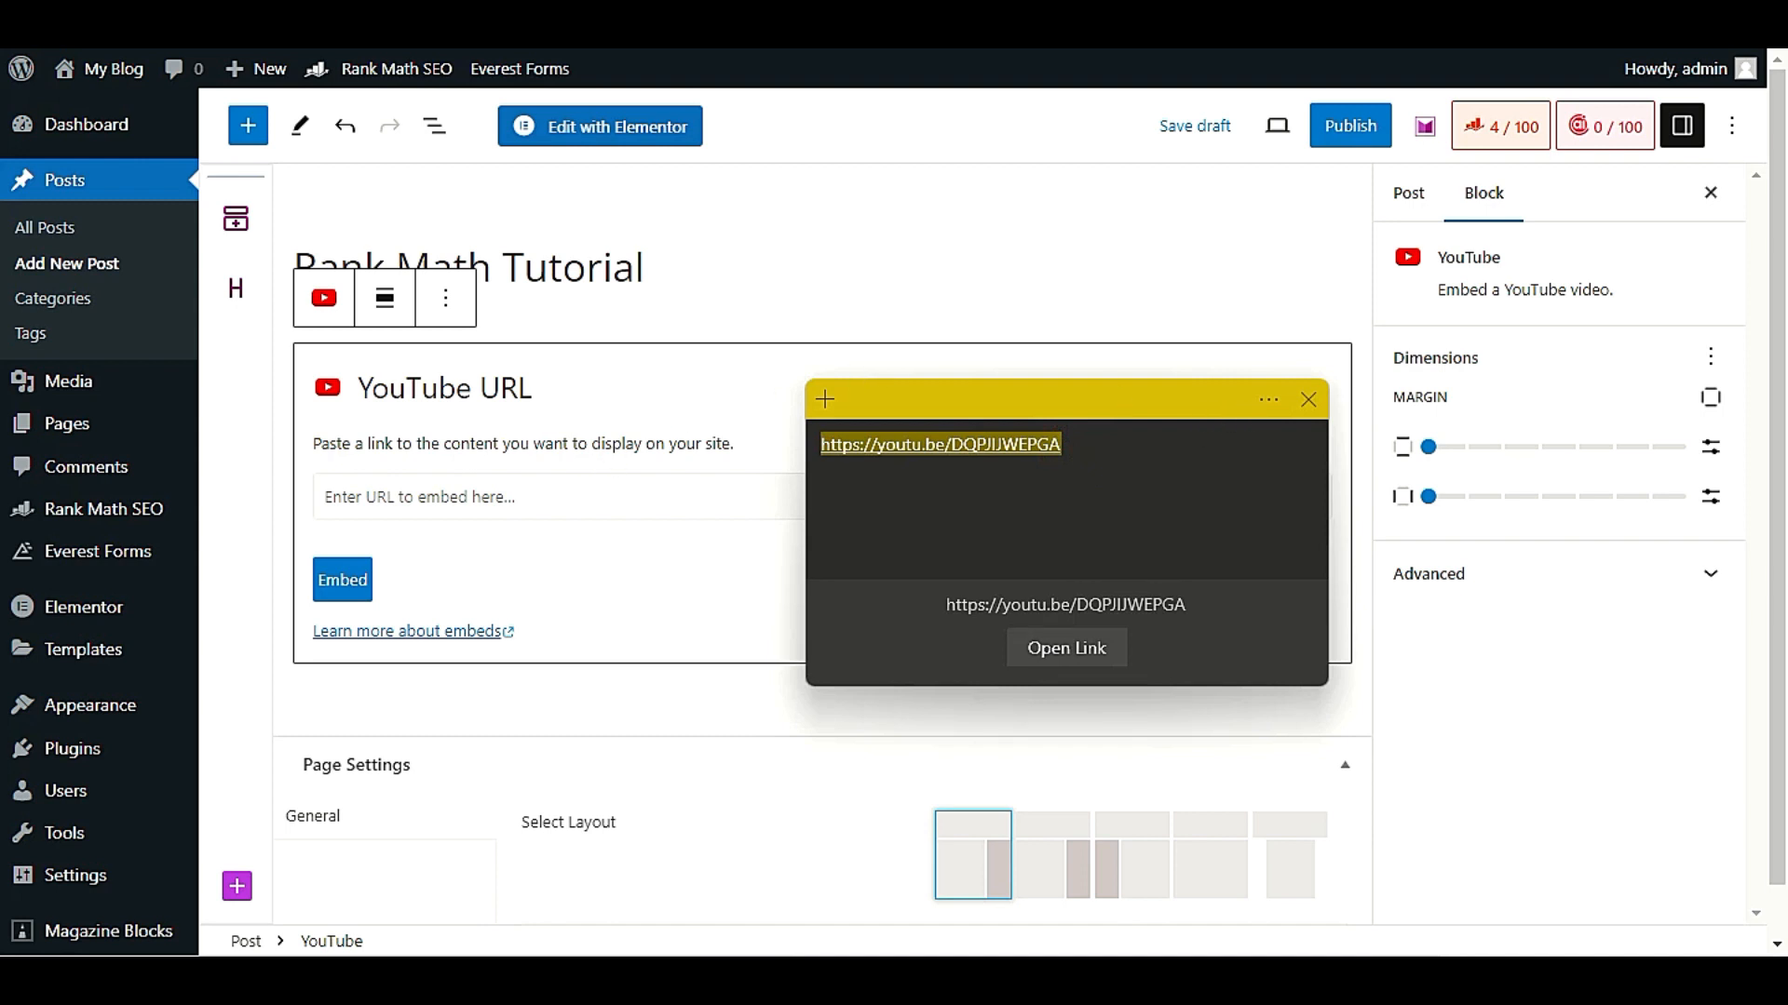
{"action": "left_click", "coordinate": [622, 438]}
{"action": "left_click", "coordinate": [597, 491]}
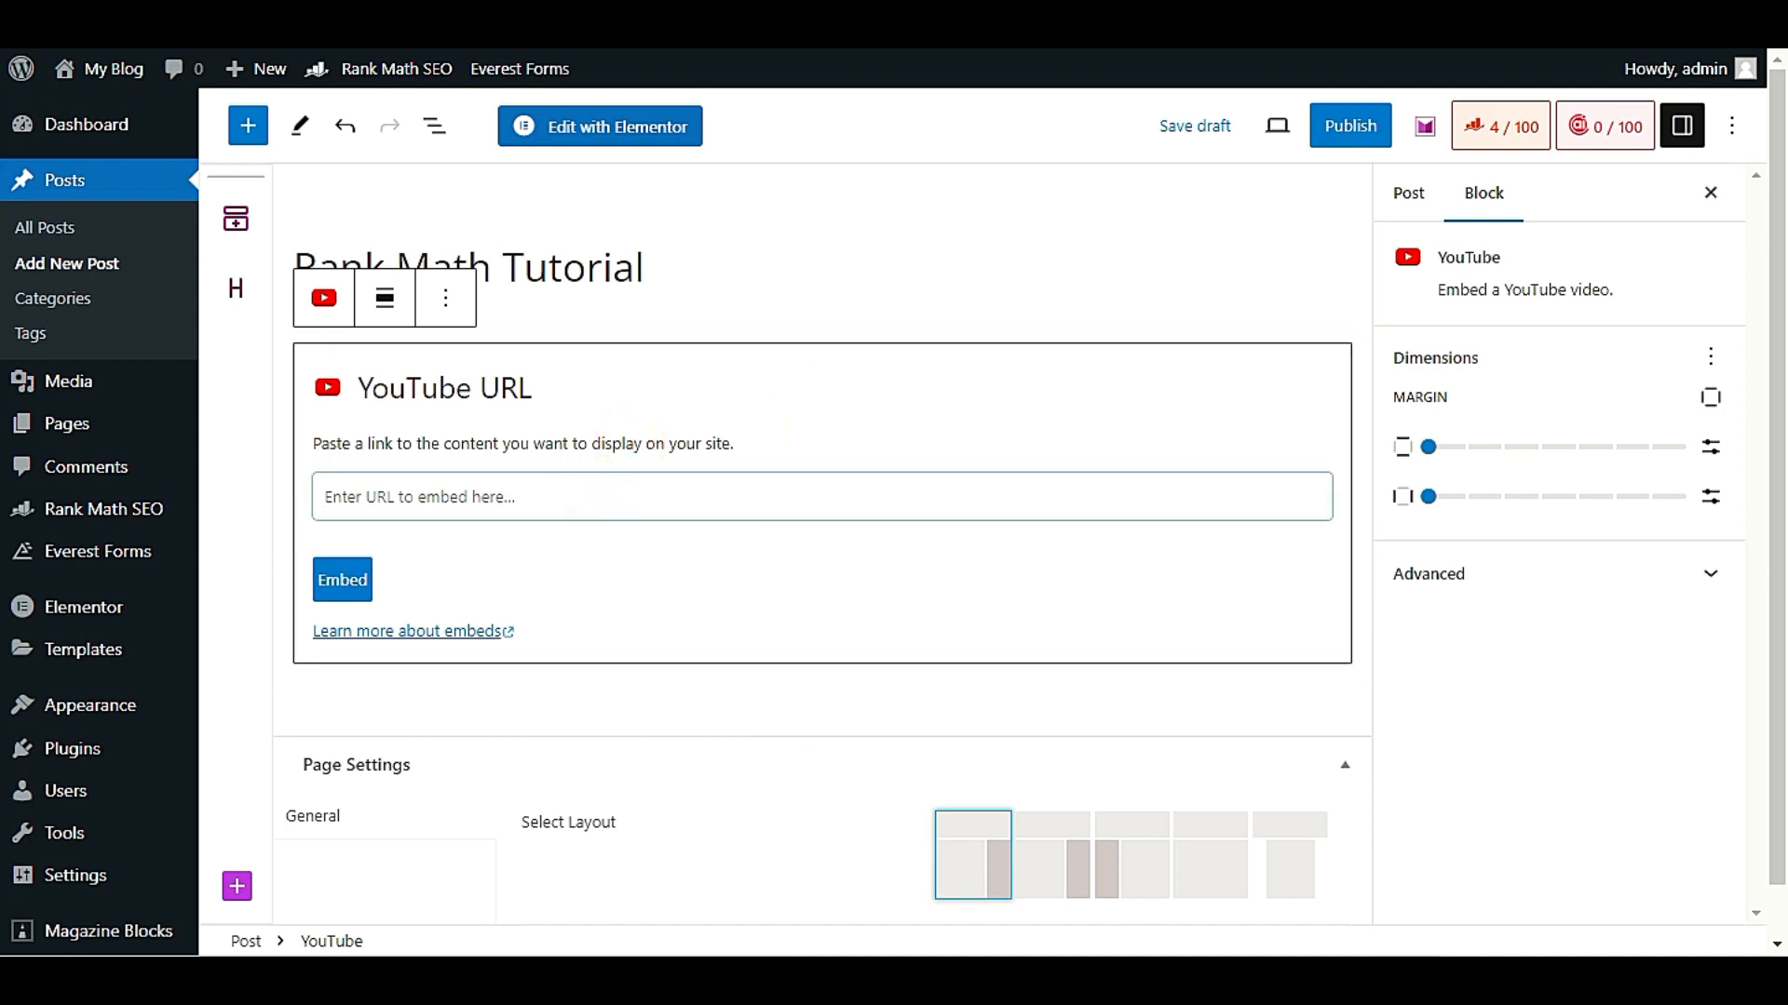
{"action": "key", "text": "ctrl+v"}
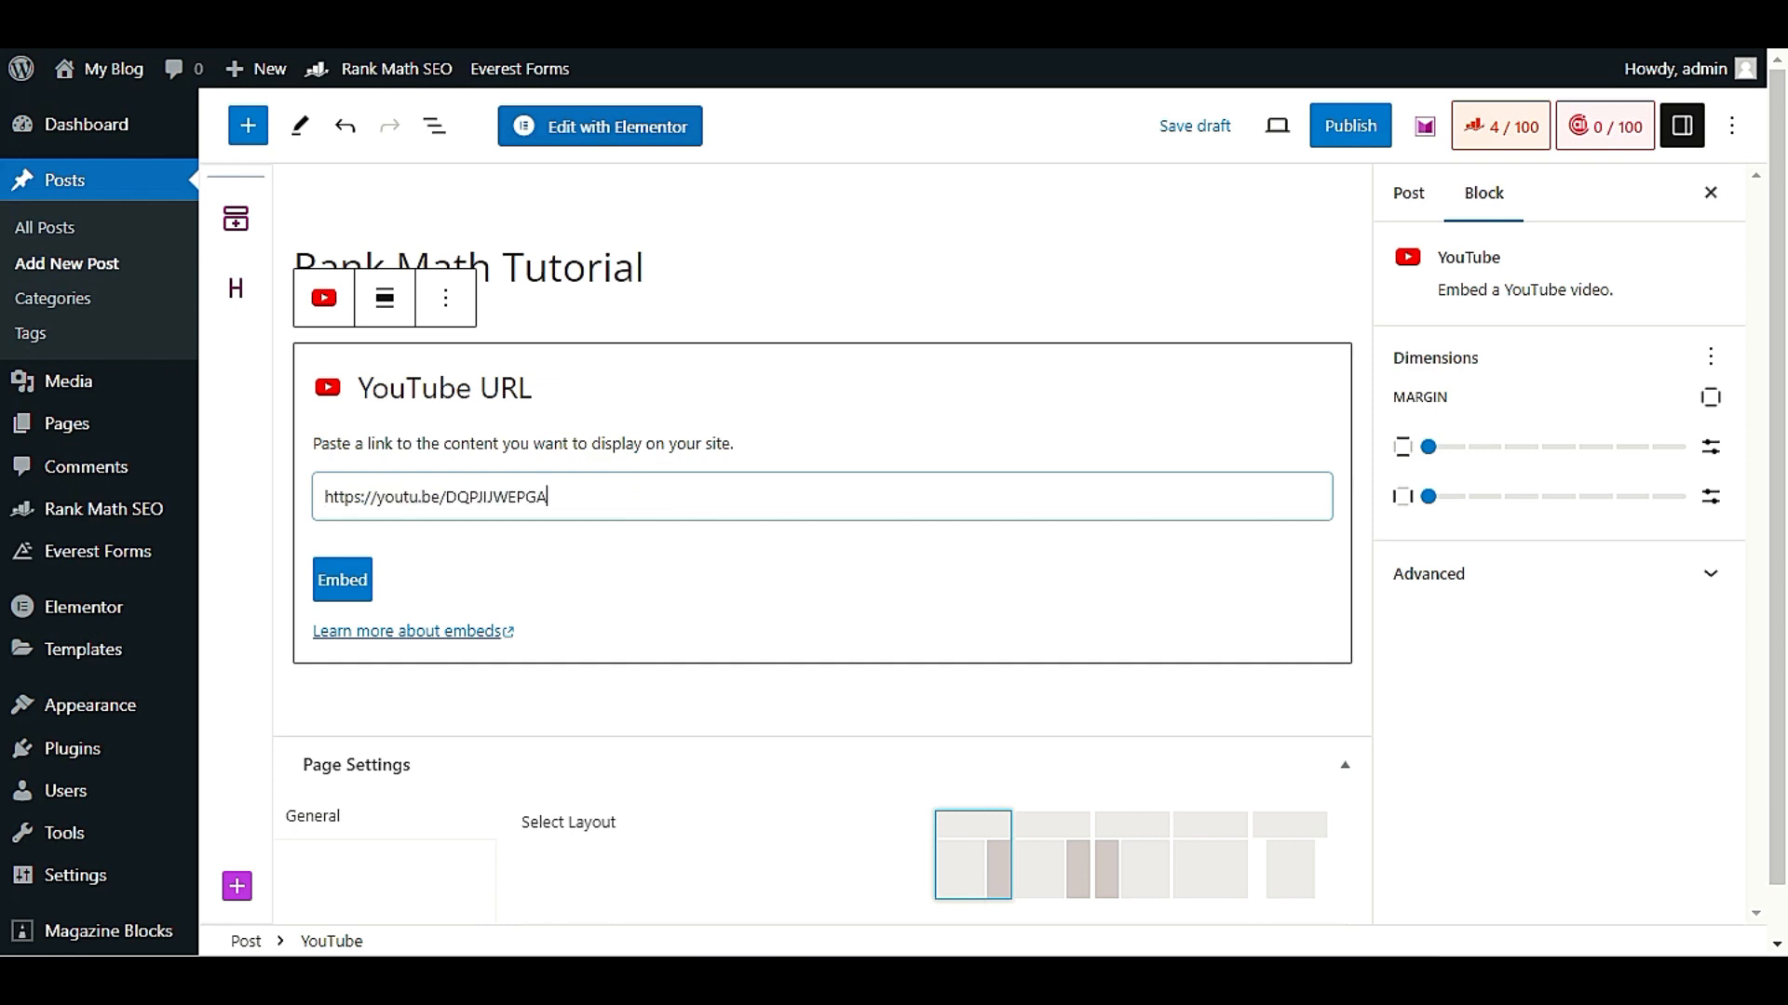
{"action": "left_click", "coordinate": [355, 577]}
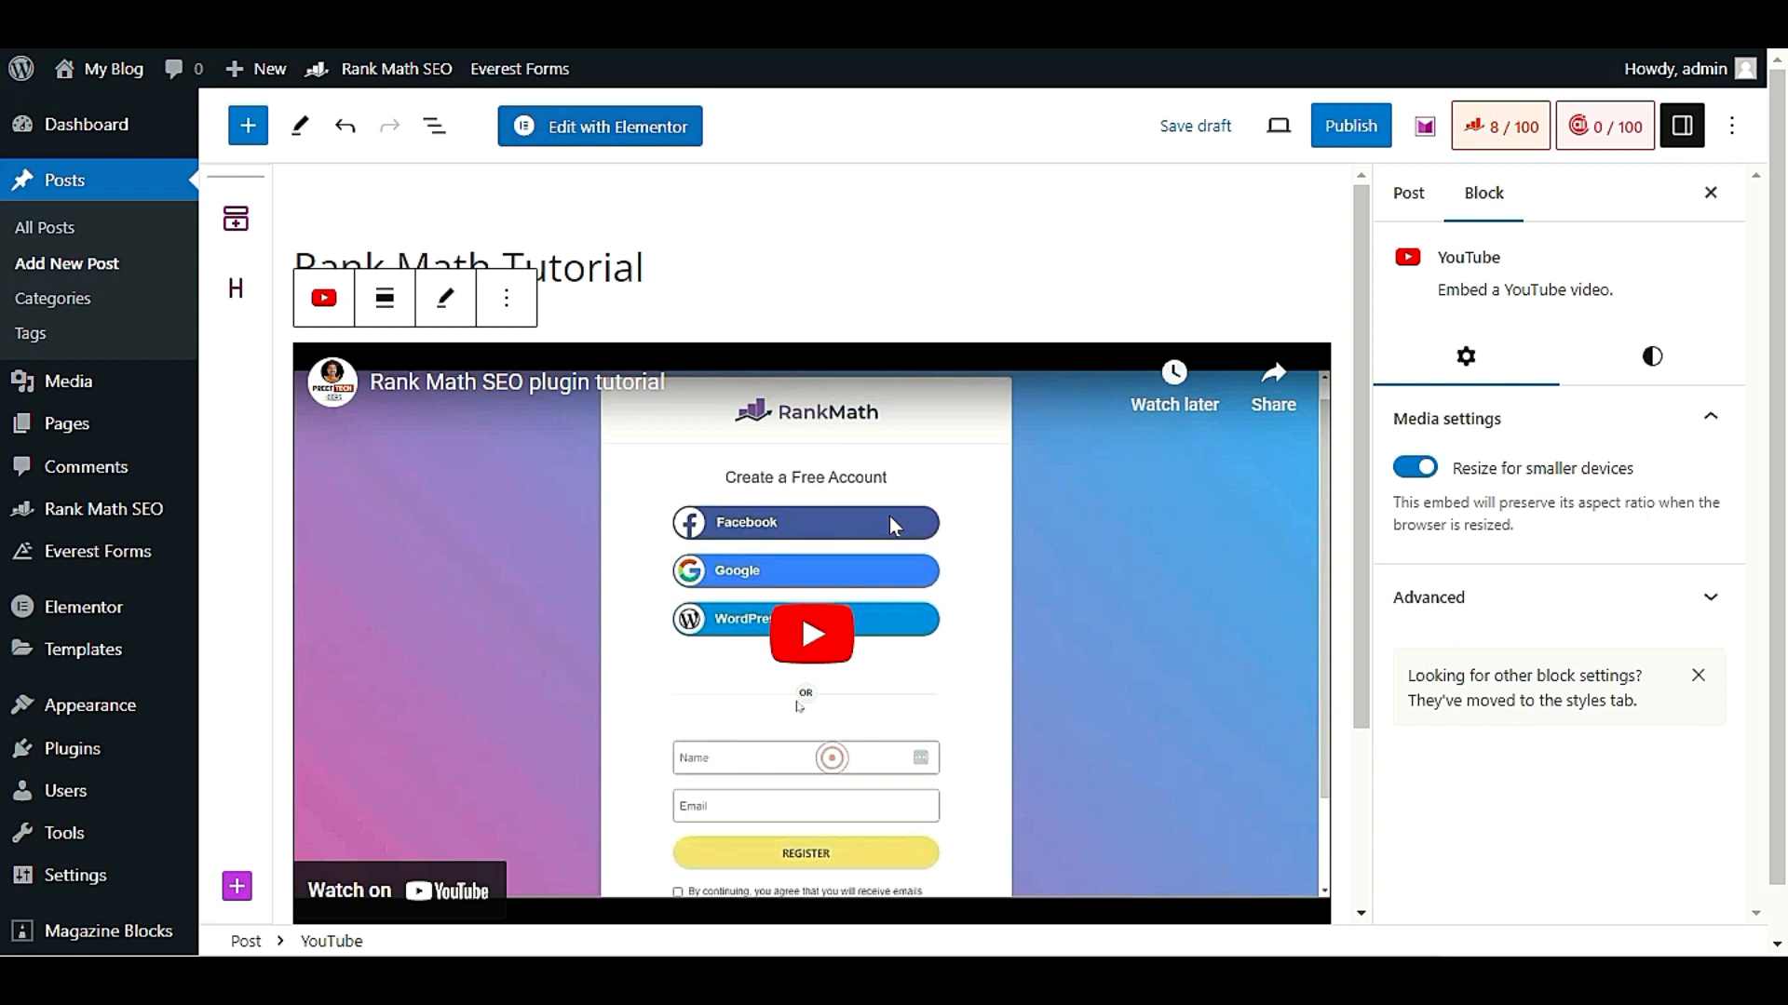
Publish the "Rank Math Tutorial" post with its embedded video and confirm the pre-publish check
{"action": "scroll", "coordinate": [756, 478], "scroll_direction": "down", "scroll_amount": 3}
{"action": "scroll", "coordinate": [761, 486], "scroll_direction": "up", "scroll_amount": 3}
{"action": "left_click", "coordinate": [1350, 126]}
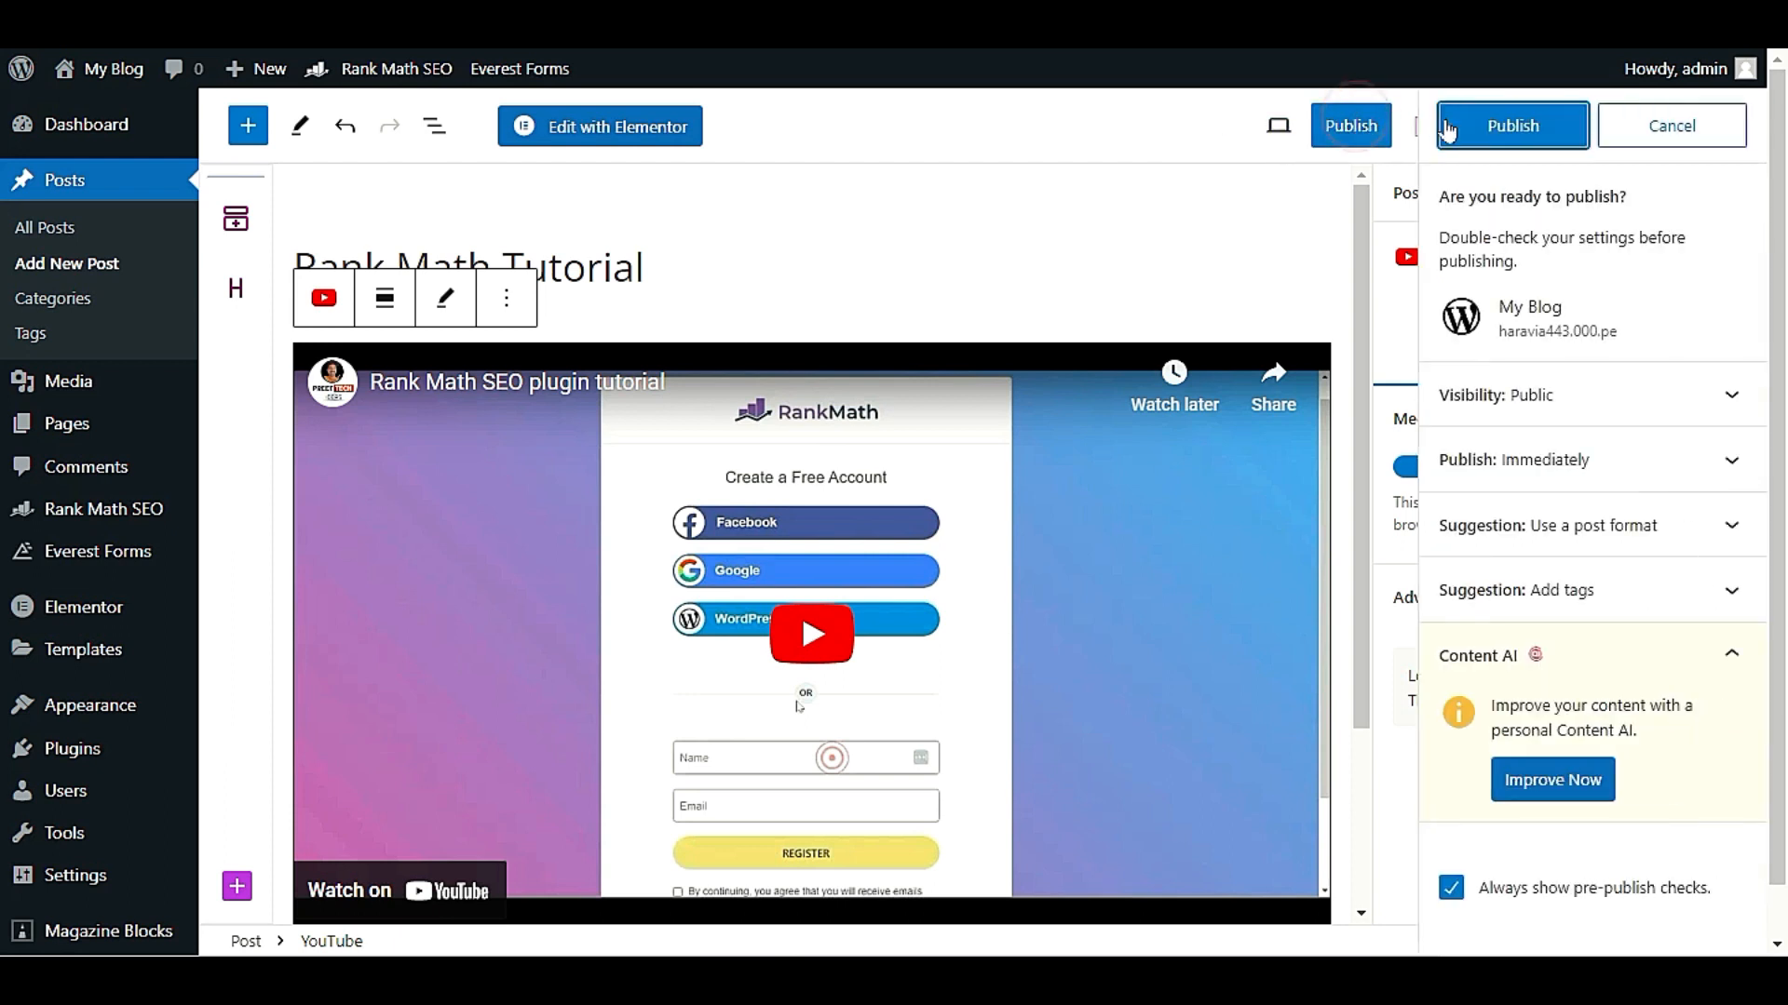
{"action": "left_click", "coordinate": [1478, 129]}
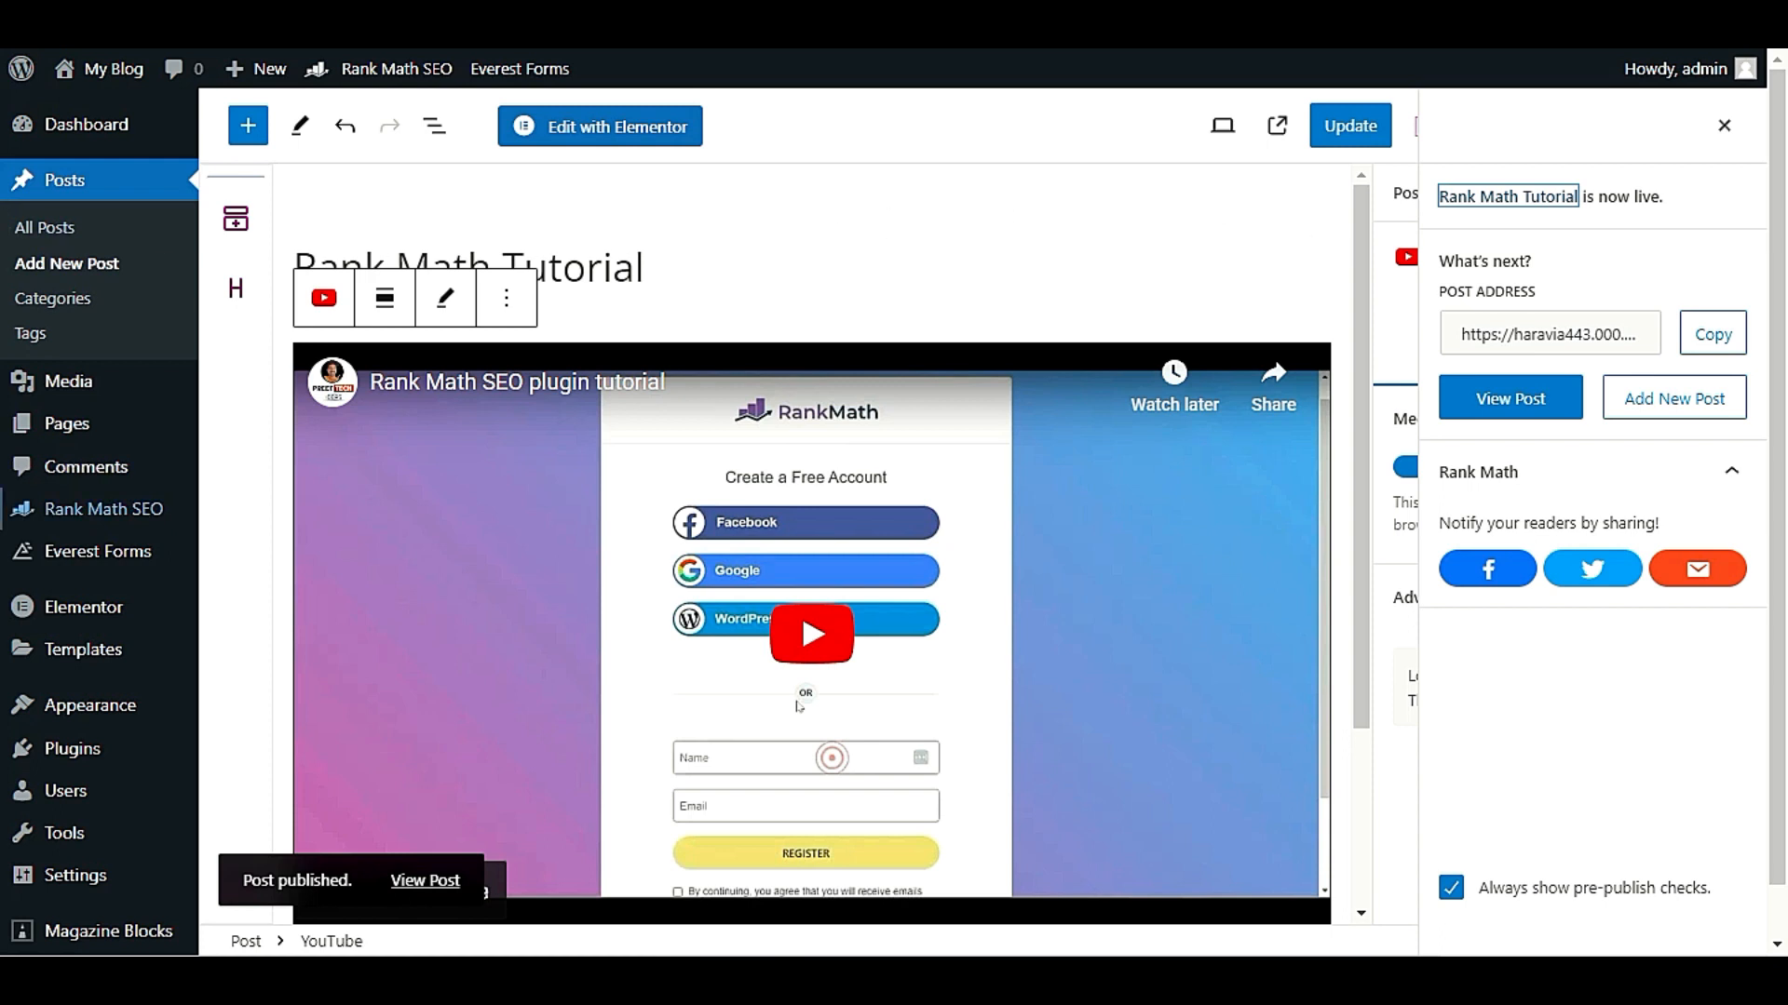
Open the Video Sitemap section of Rank Math's sitemap settings
{"action": "mouse_move", "coordinate": [154, 508]}
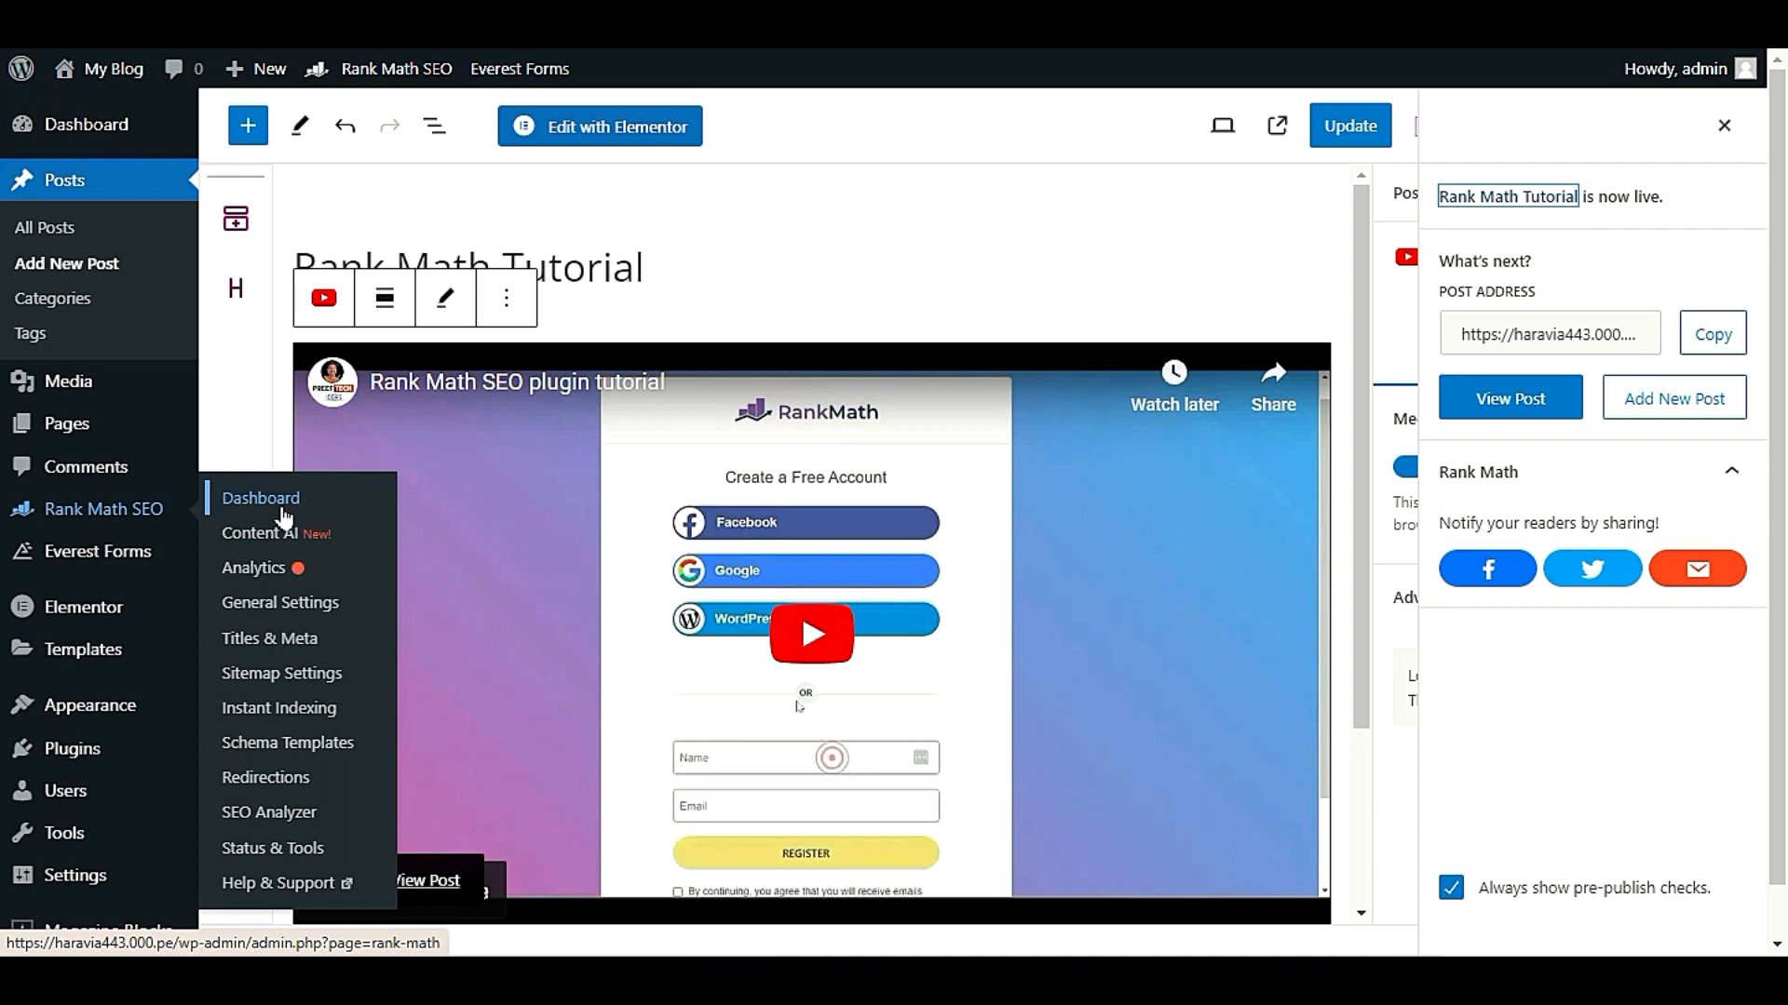
{"action": "left_click", "coordinate": [291, 675]}
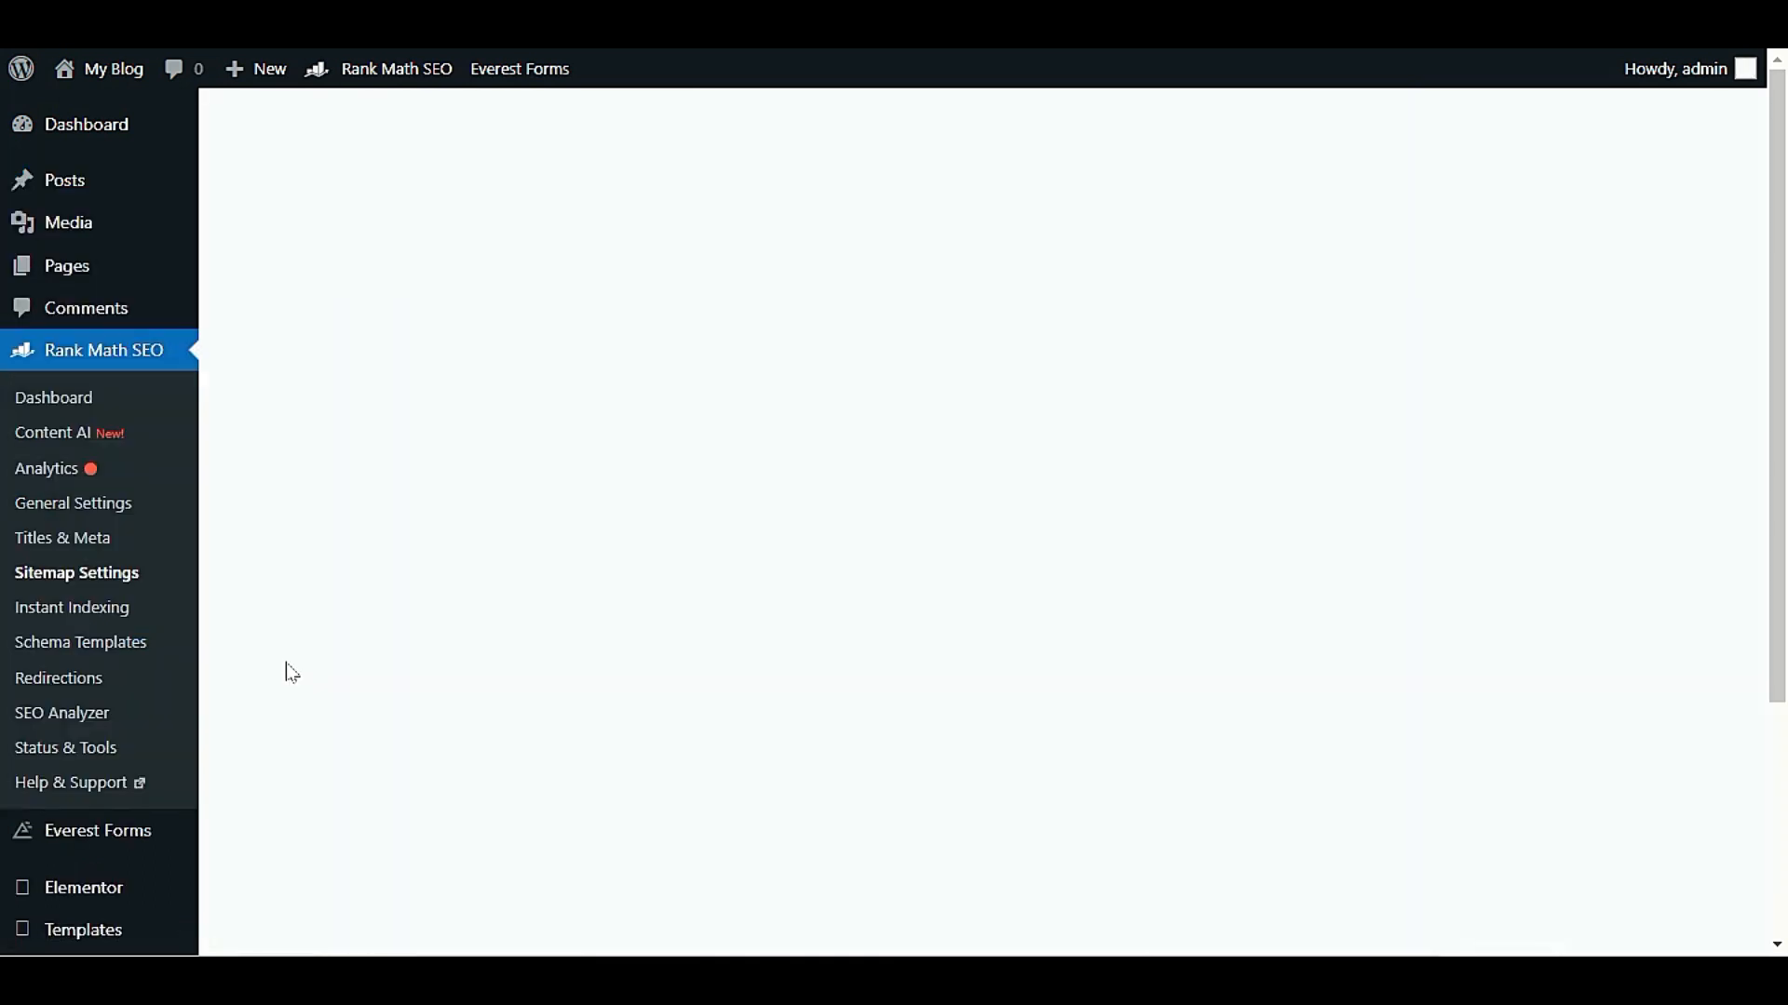
{"action": "scroll", "coordinate": [556, 671], "scroll_direction": "down", "scroll_amount": 3}
{"action": "scroll", "coordinate": [371, 131], "scroll_direction": "up", "scroll_amount": 2}
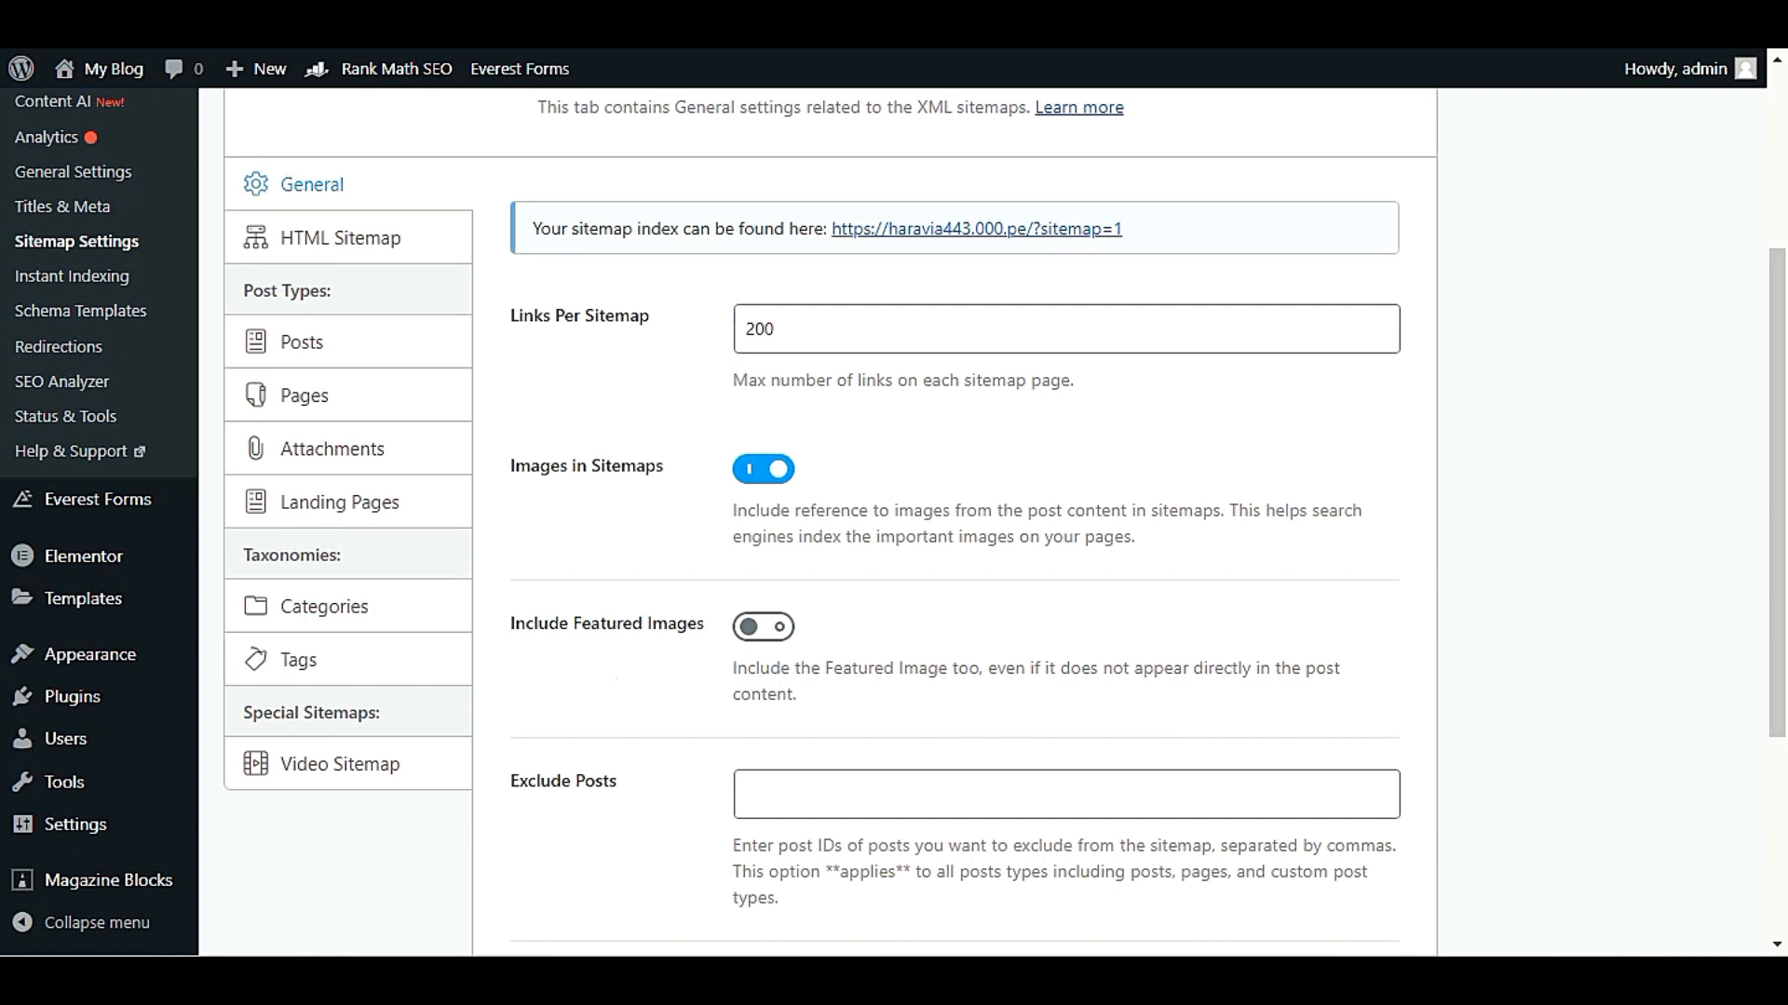
{"action": "left_click", "coordinate": [356, 775]}
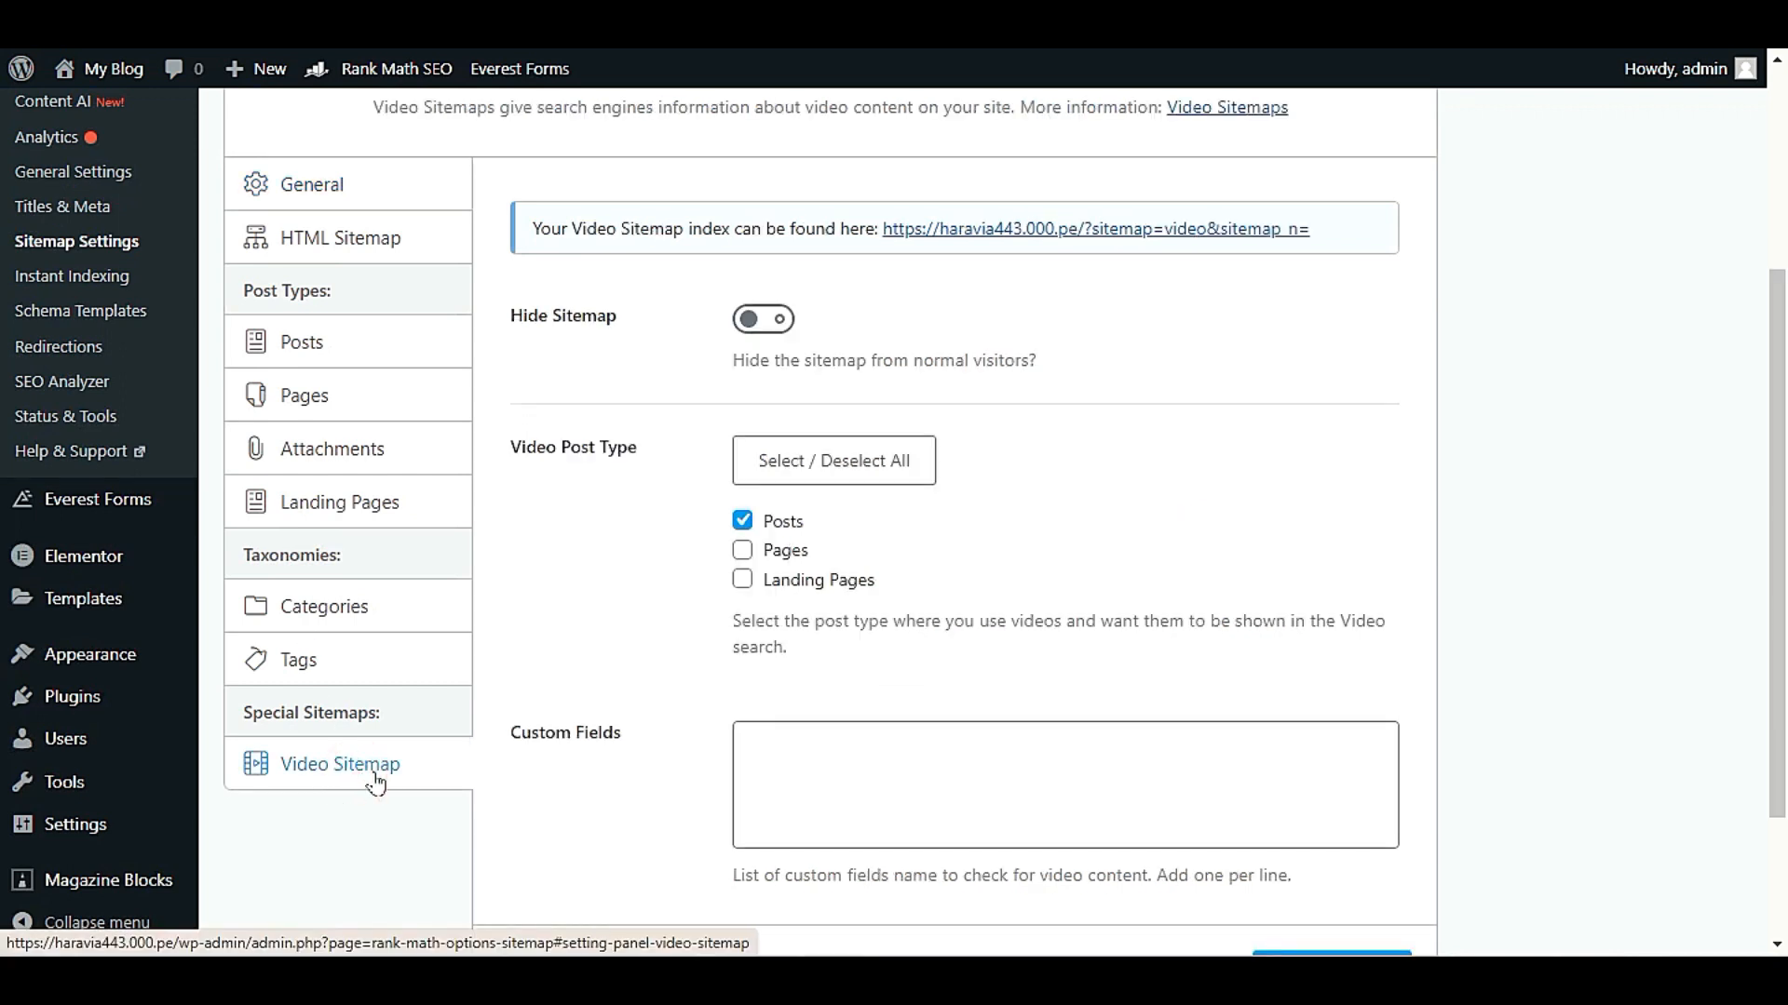
{"action": "scroll", "coordinate": [918, 722], "scroll_direction": "up", "scroll_amount": 3}
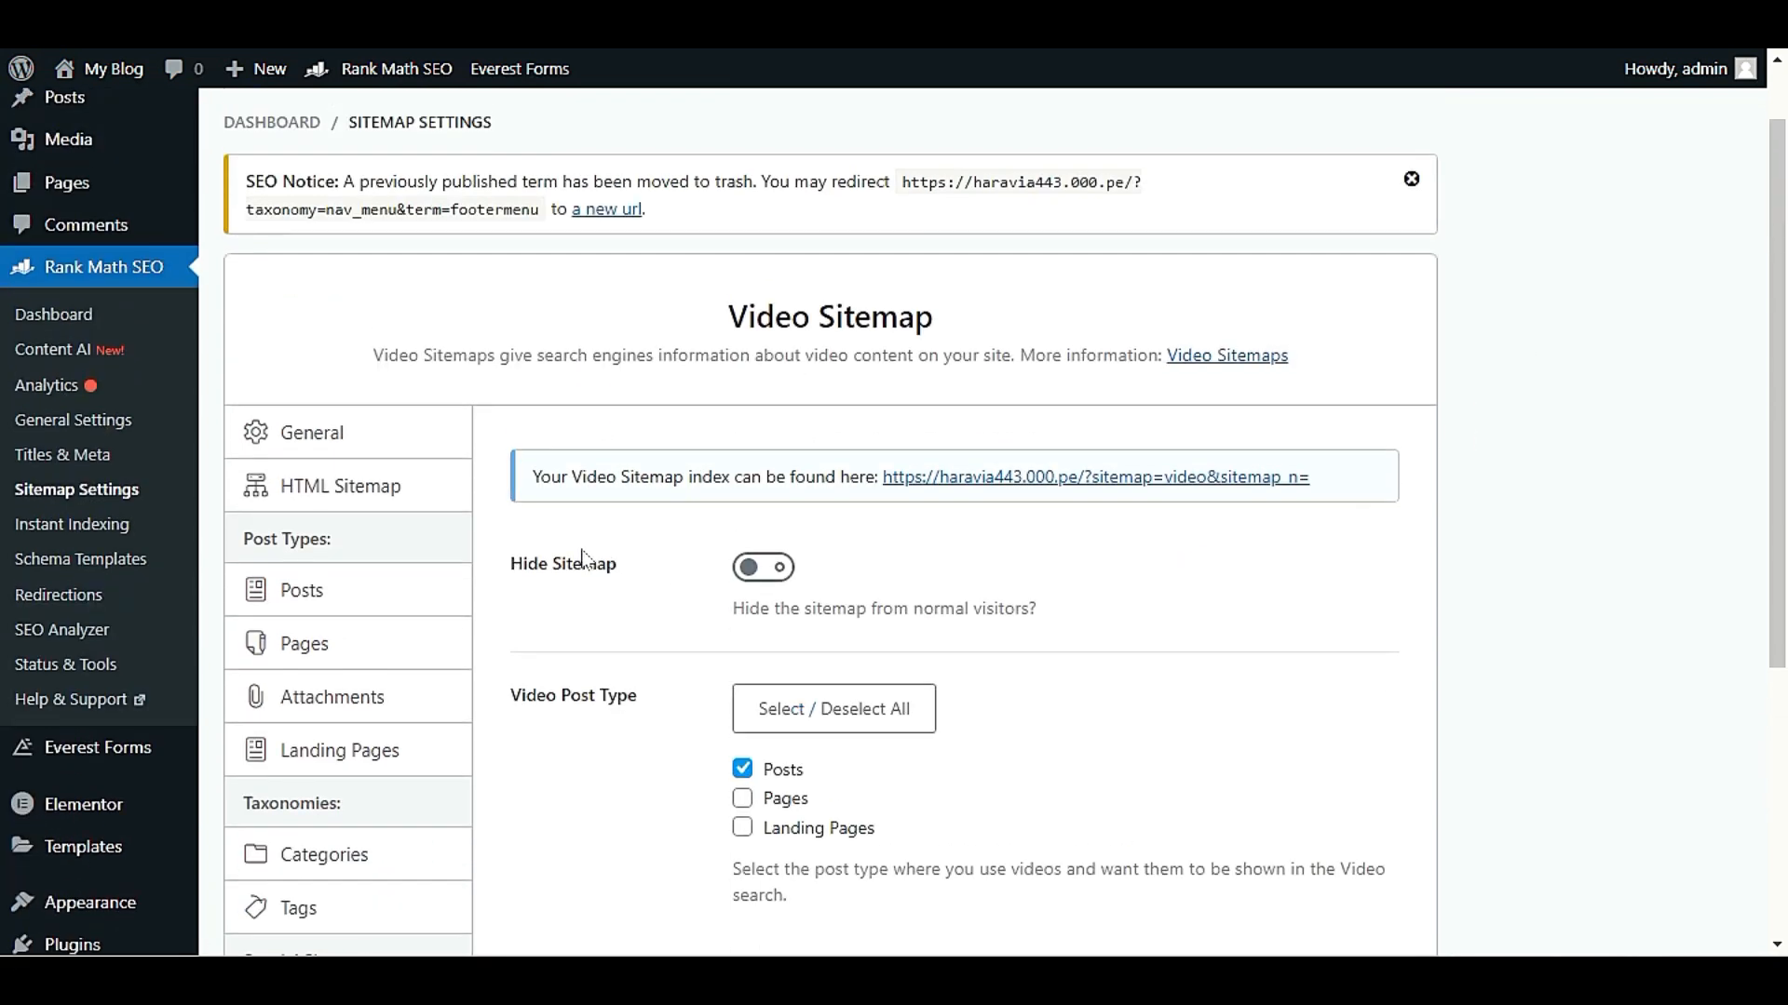
Open the video sitemap index link and examine the listed video entries
{"action": "left_click_drag", "start_coordinate": [569, 477], "coordinate": [1308, 477]}
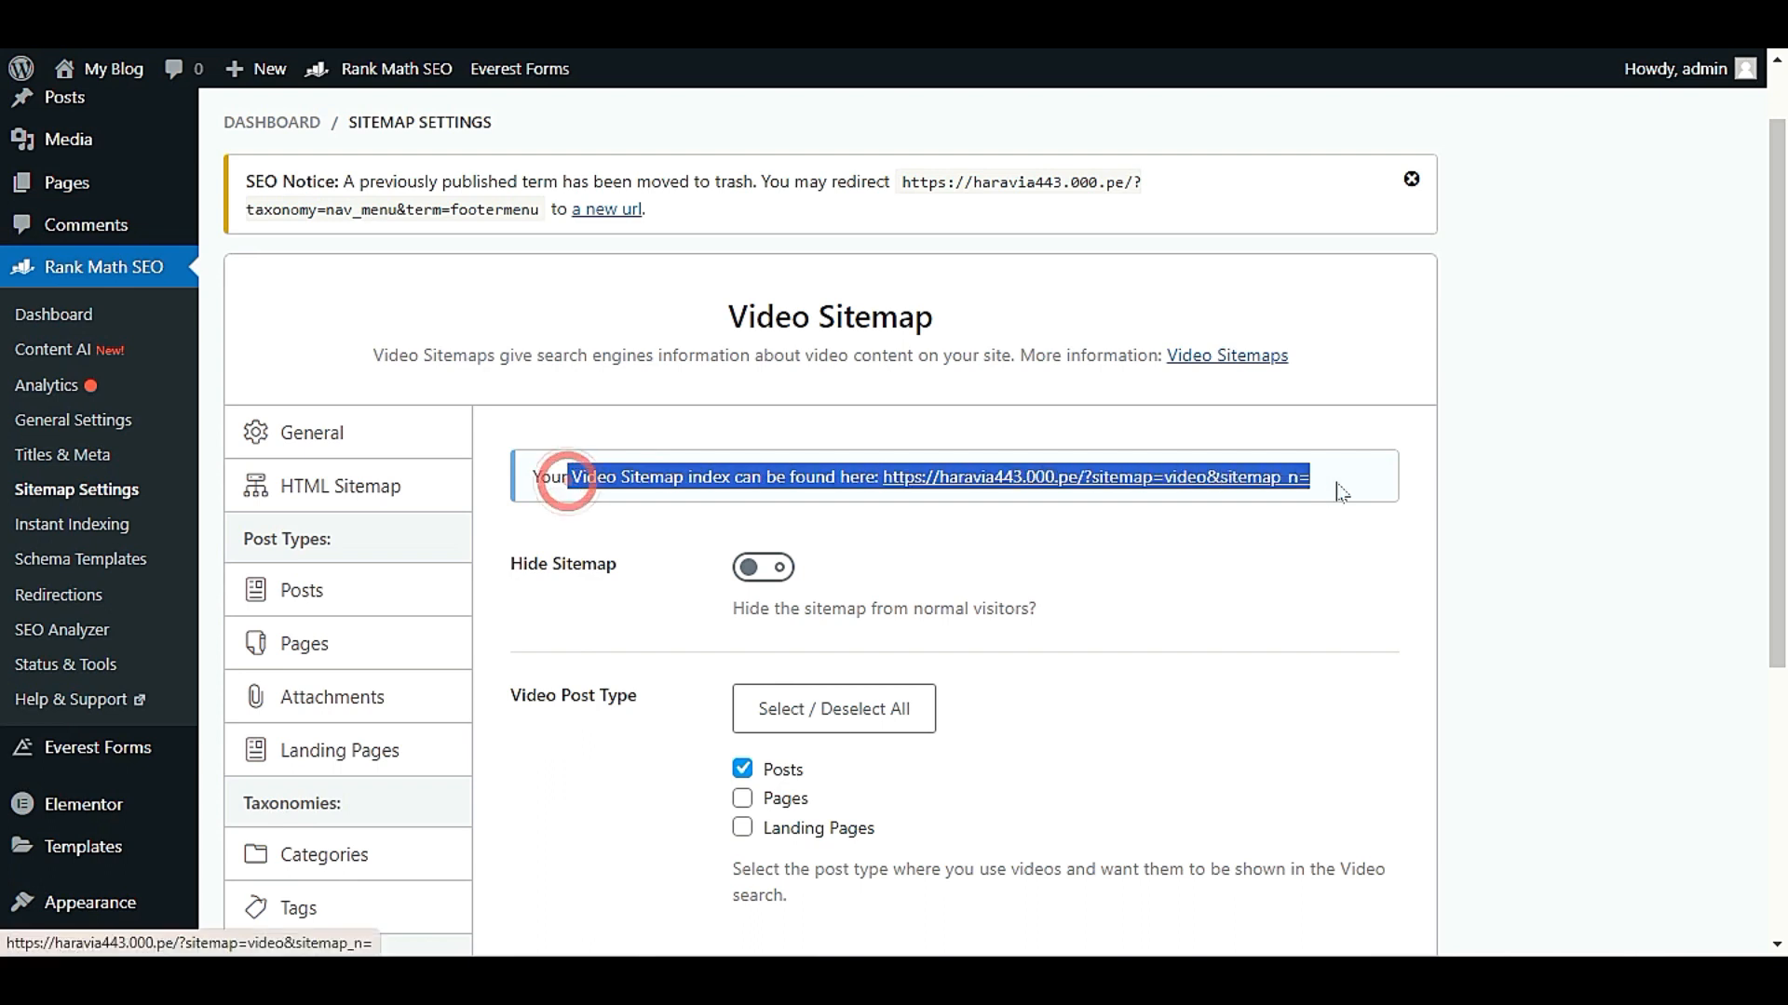
{"action": "left_click", "coordinate": [1272, 559]}
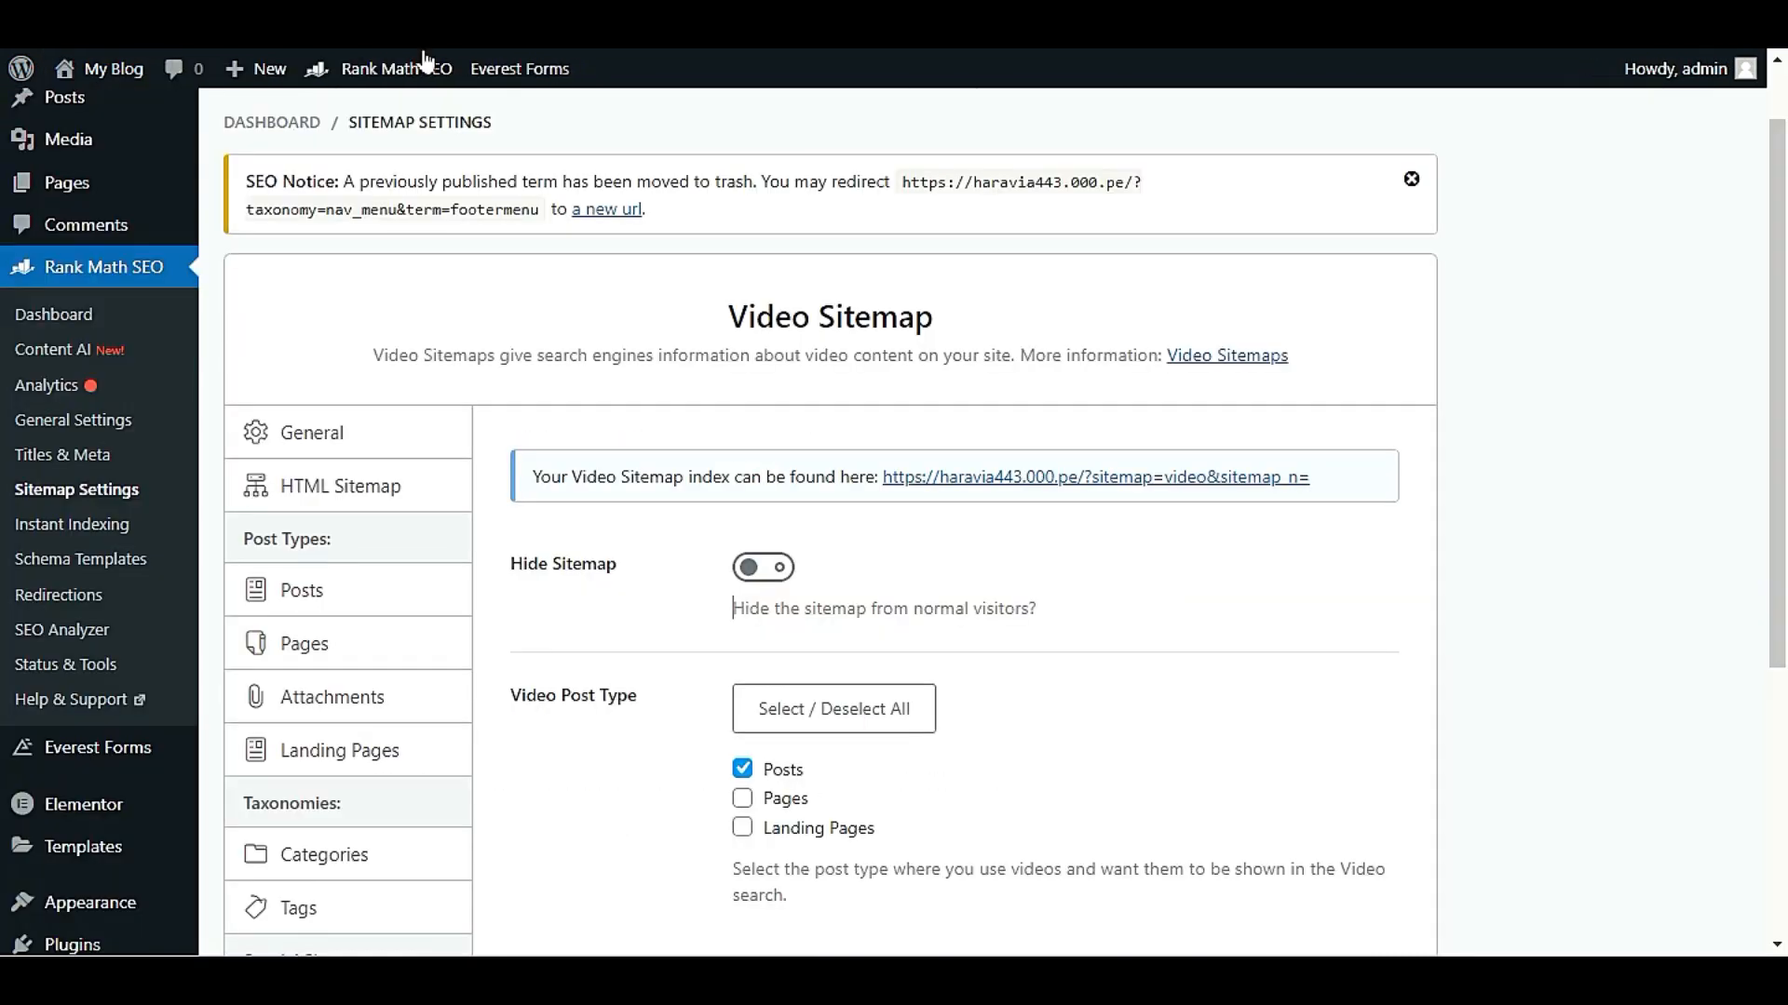
{"action": "left_click", "coordinate": [1257, 476]}
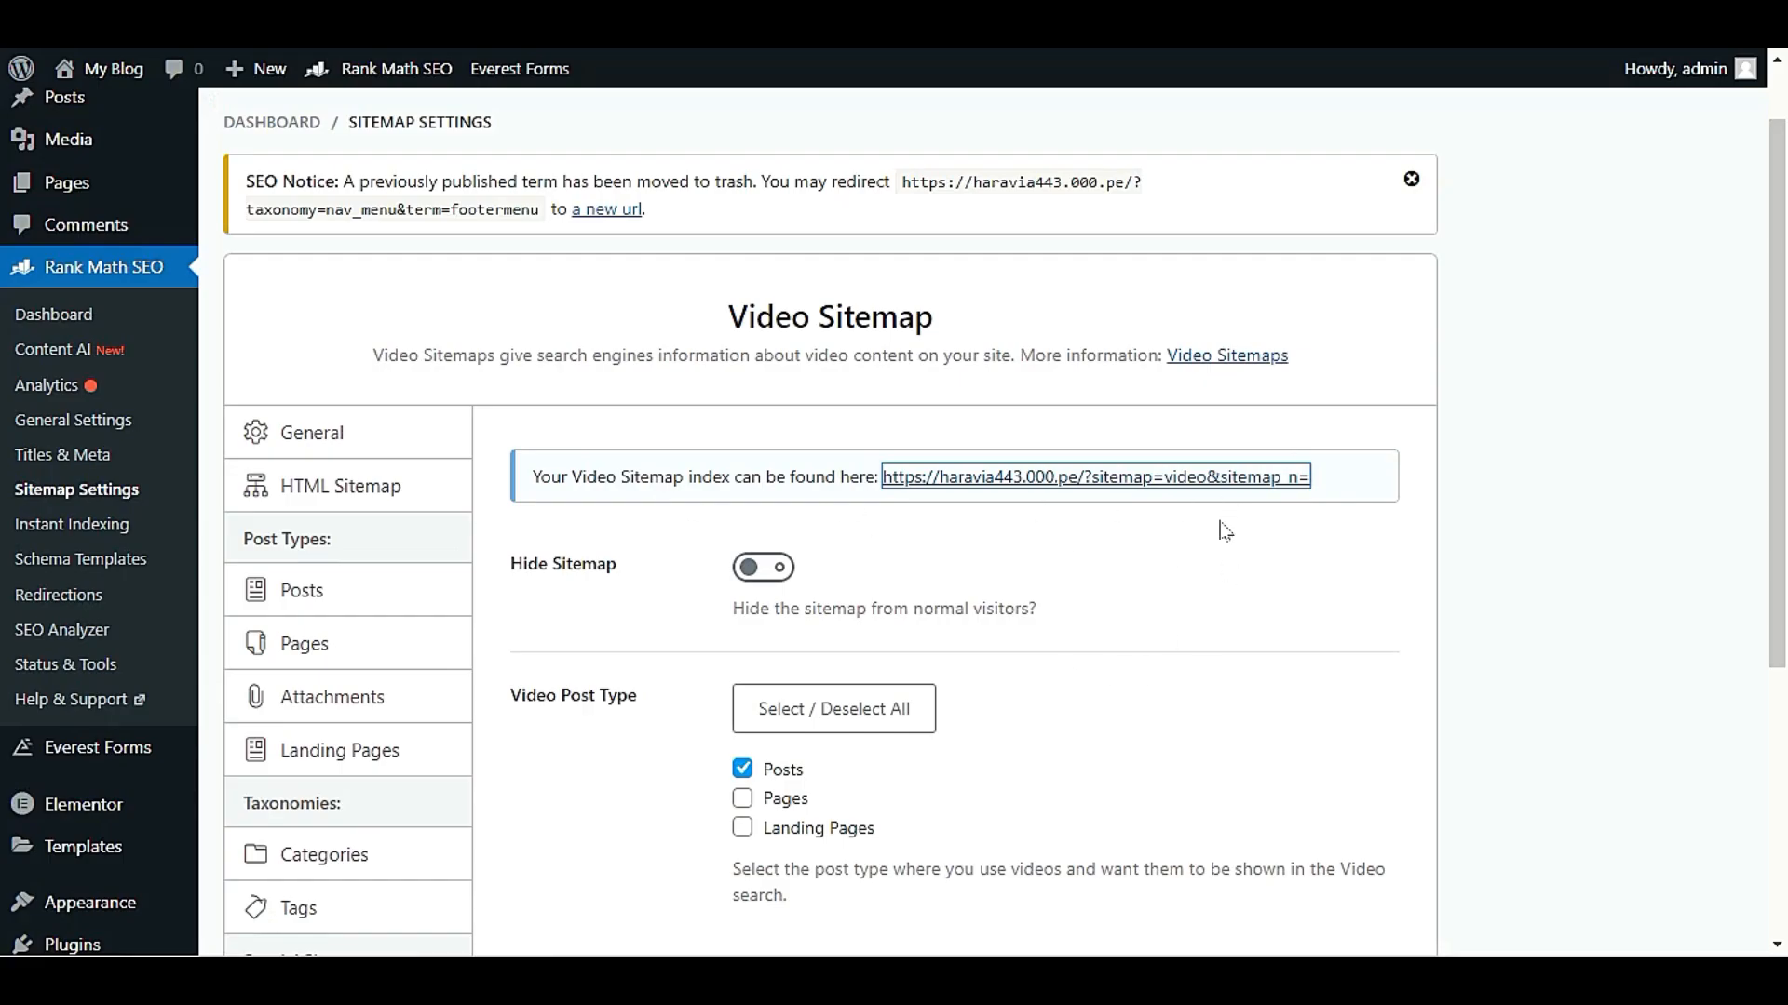
{"action": "triple_click", "coordinate": [532, 477]}
{"action": "left_click", "coordinate": [1361, 489]}
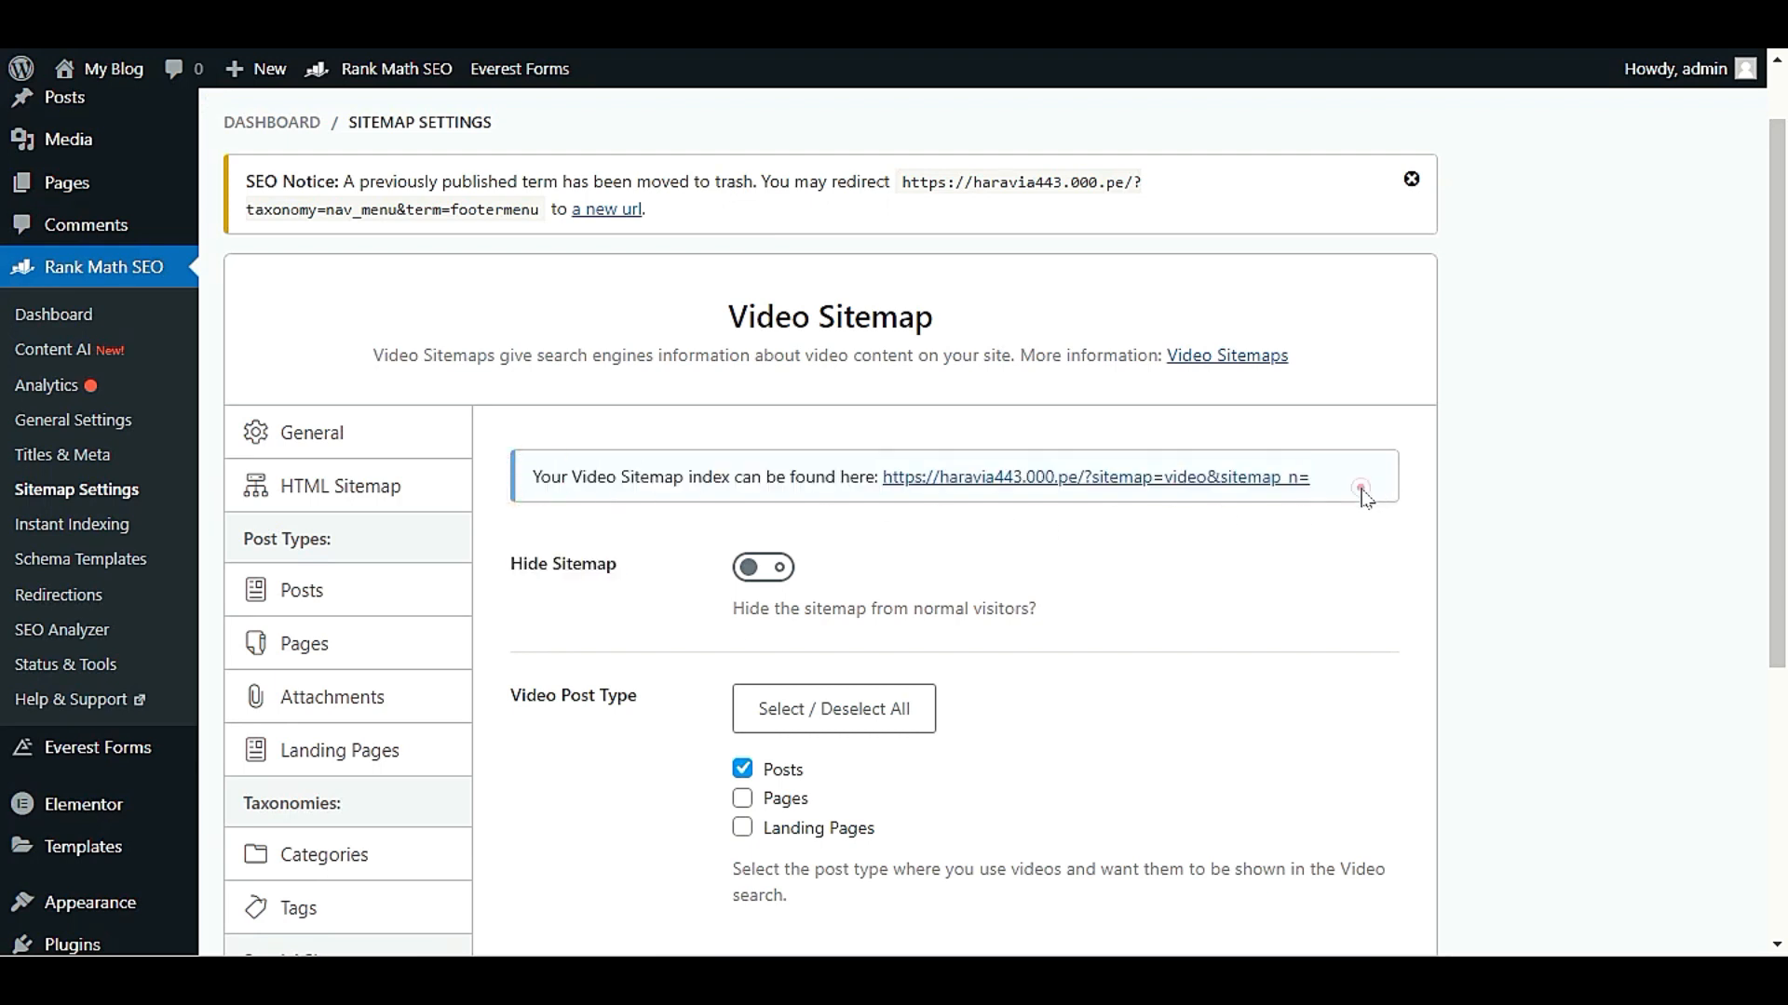
{"action": "left_click", "coordinate": [1136, 503]}
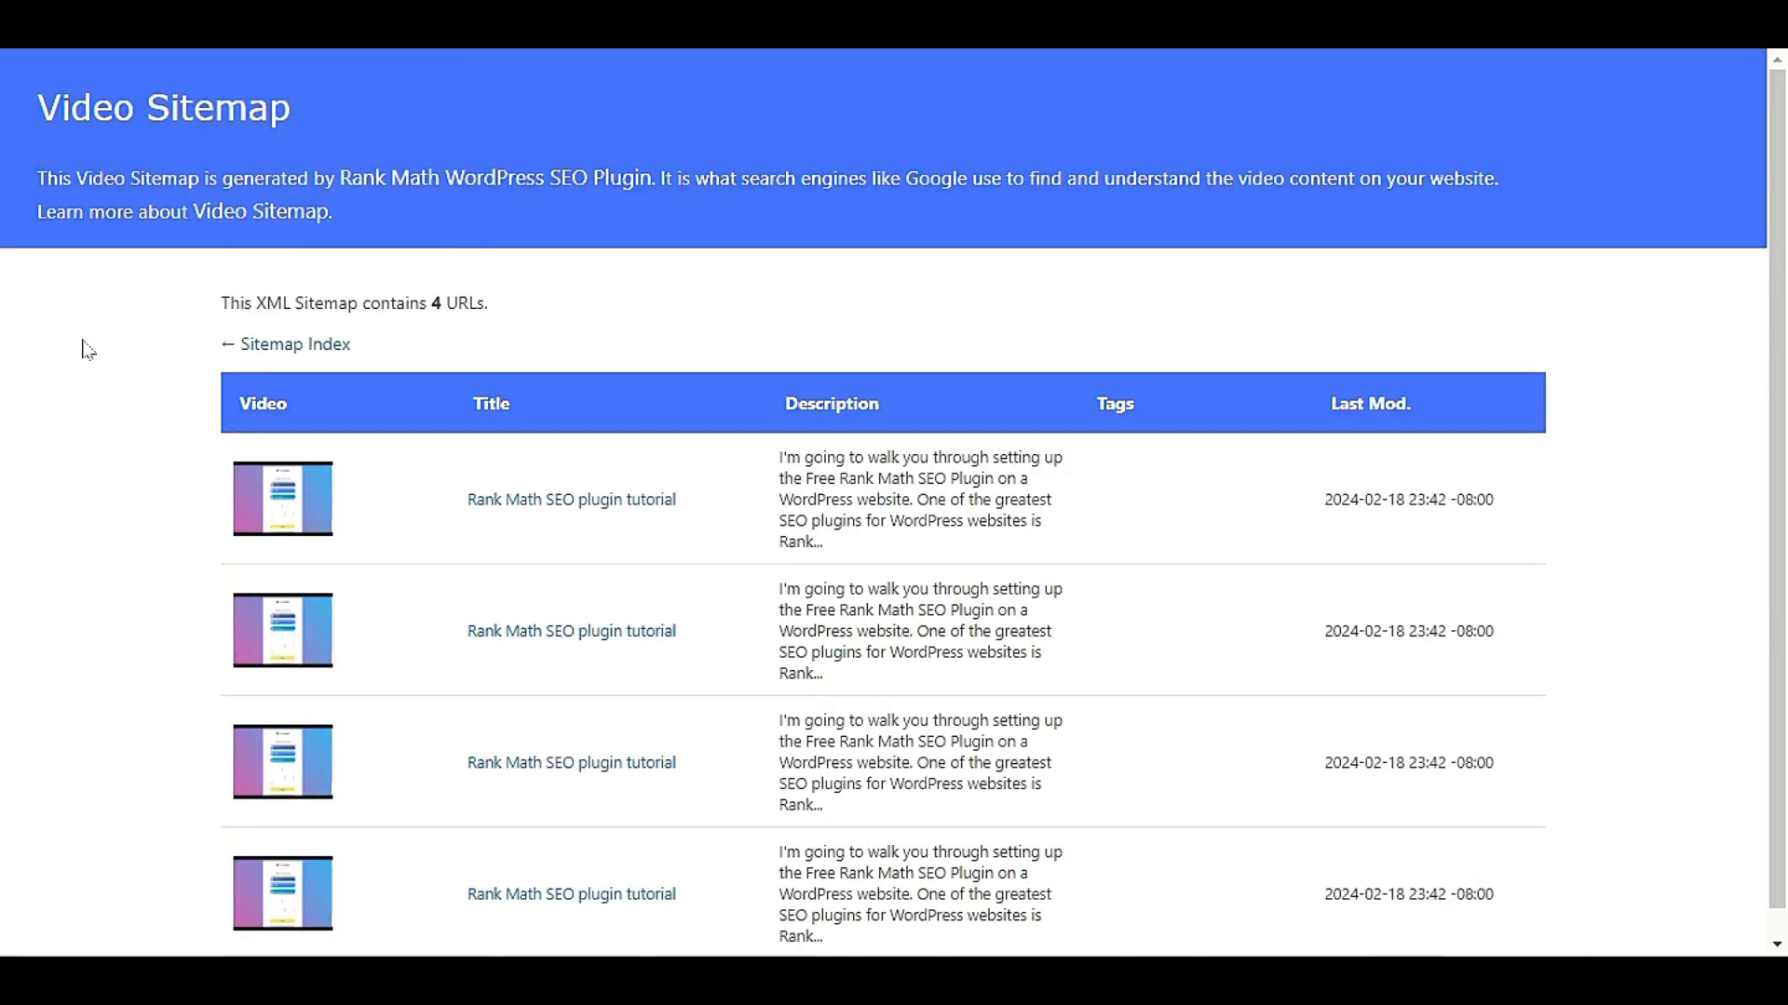
{"action": "scroll", "coordinate": [101, 652], "scroll_direction": "down", "scroll_amount": 1}
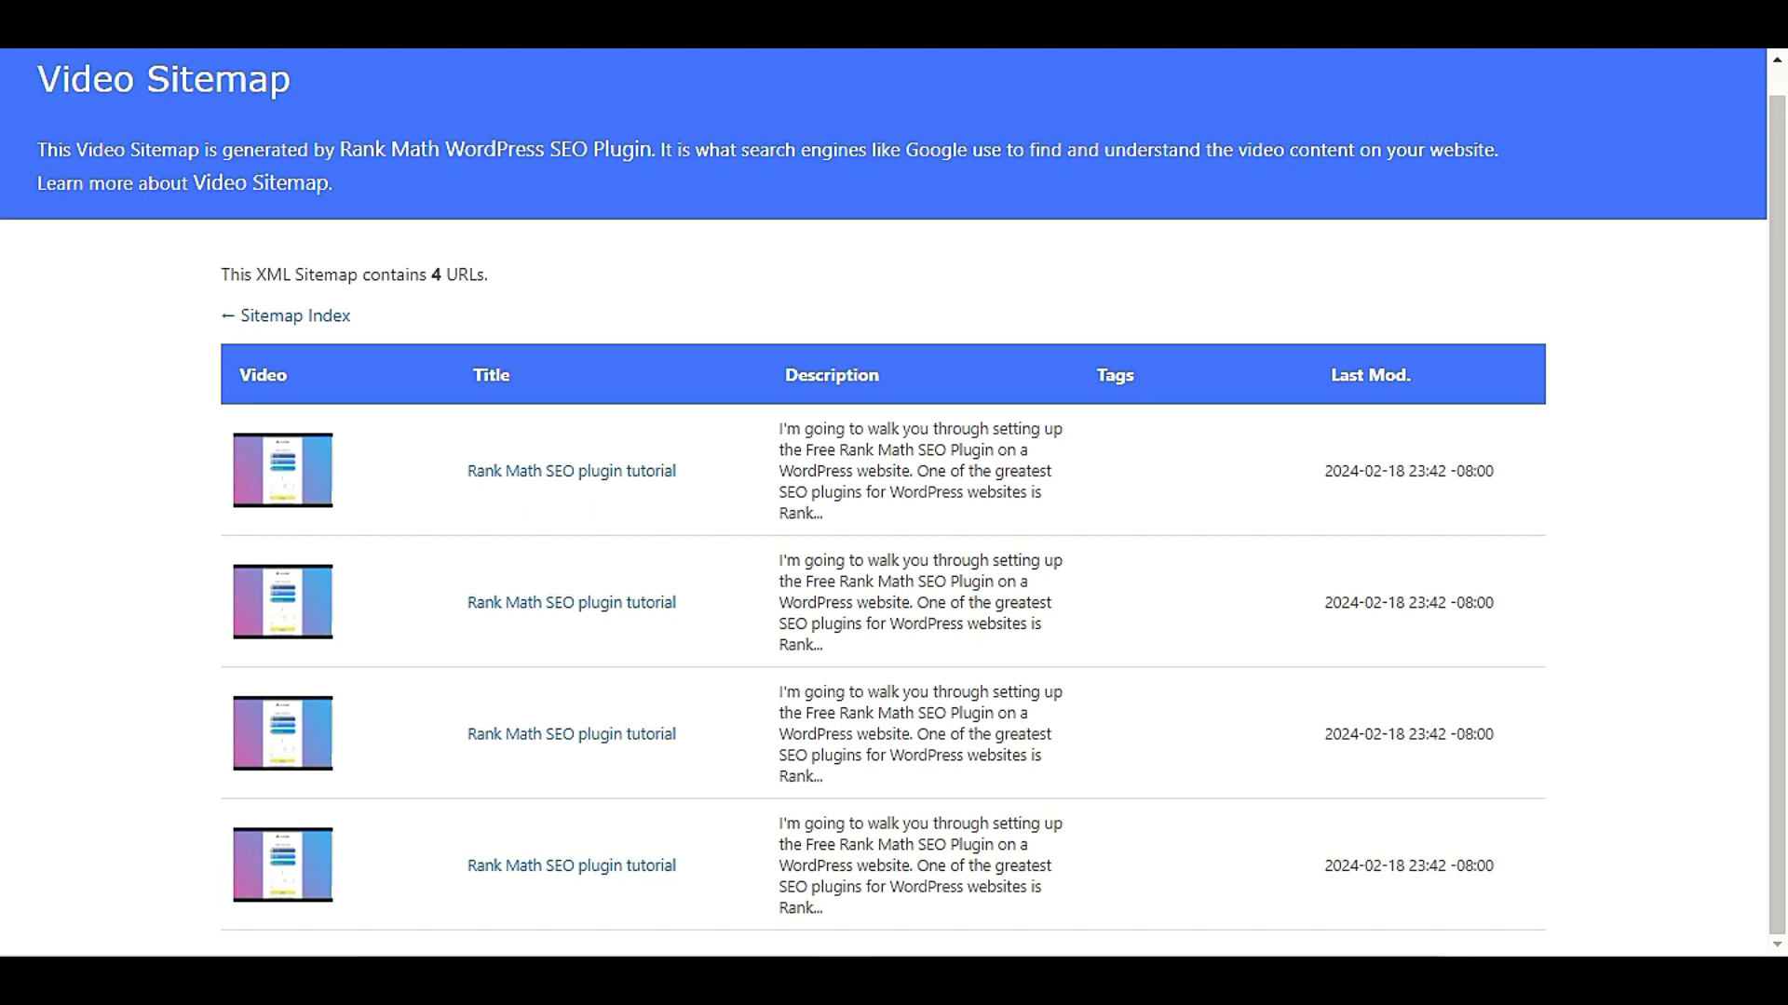
Return to the WordPress admin and open the "Rank Math Tutorial" post from the list of all posts for editing
{"action": "left_click", "coordinate": [186, 14]}
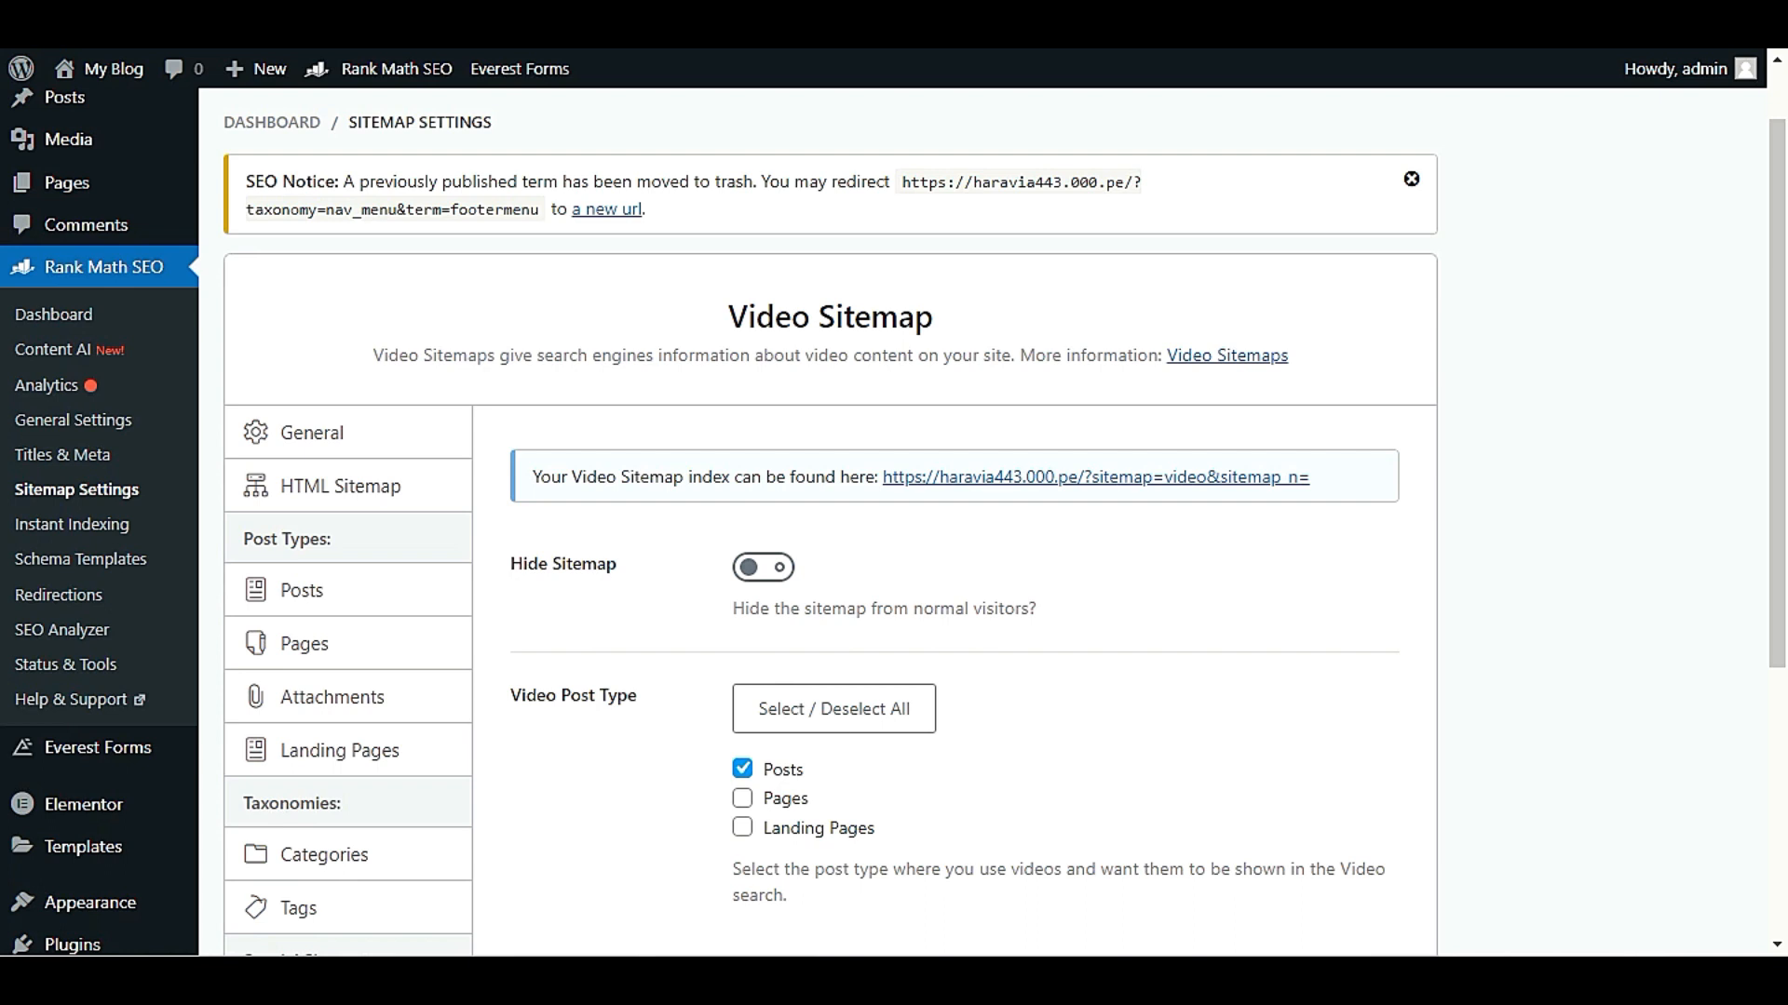
{"action": "scroll", "coordinate": [88, 177], "scroll_direction": "up", "scroll_amount": 1}
{"action": "mouse_move", "coordinate": [74, 187]}
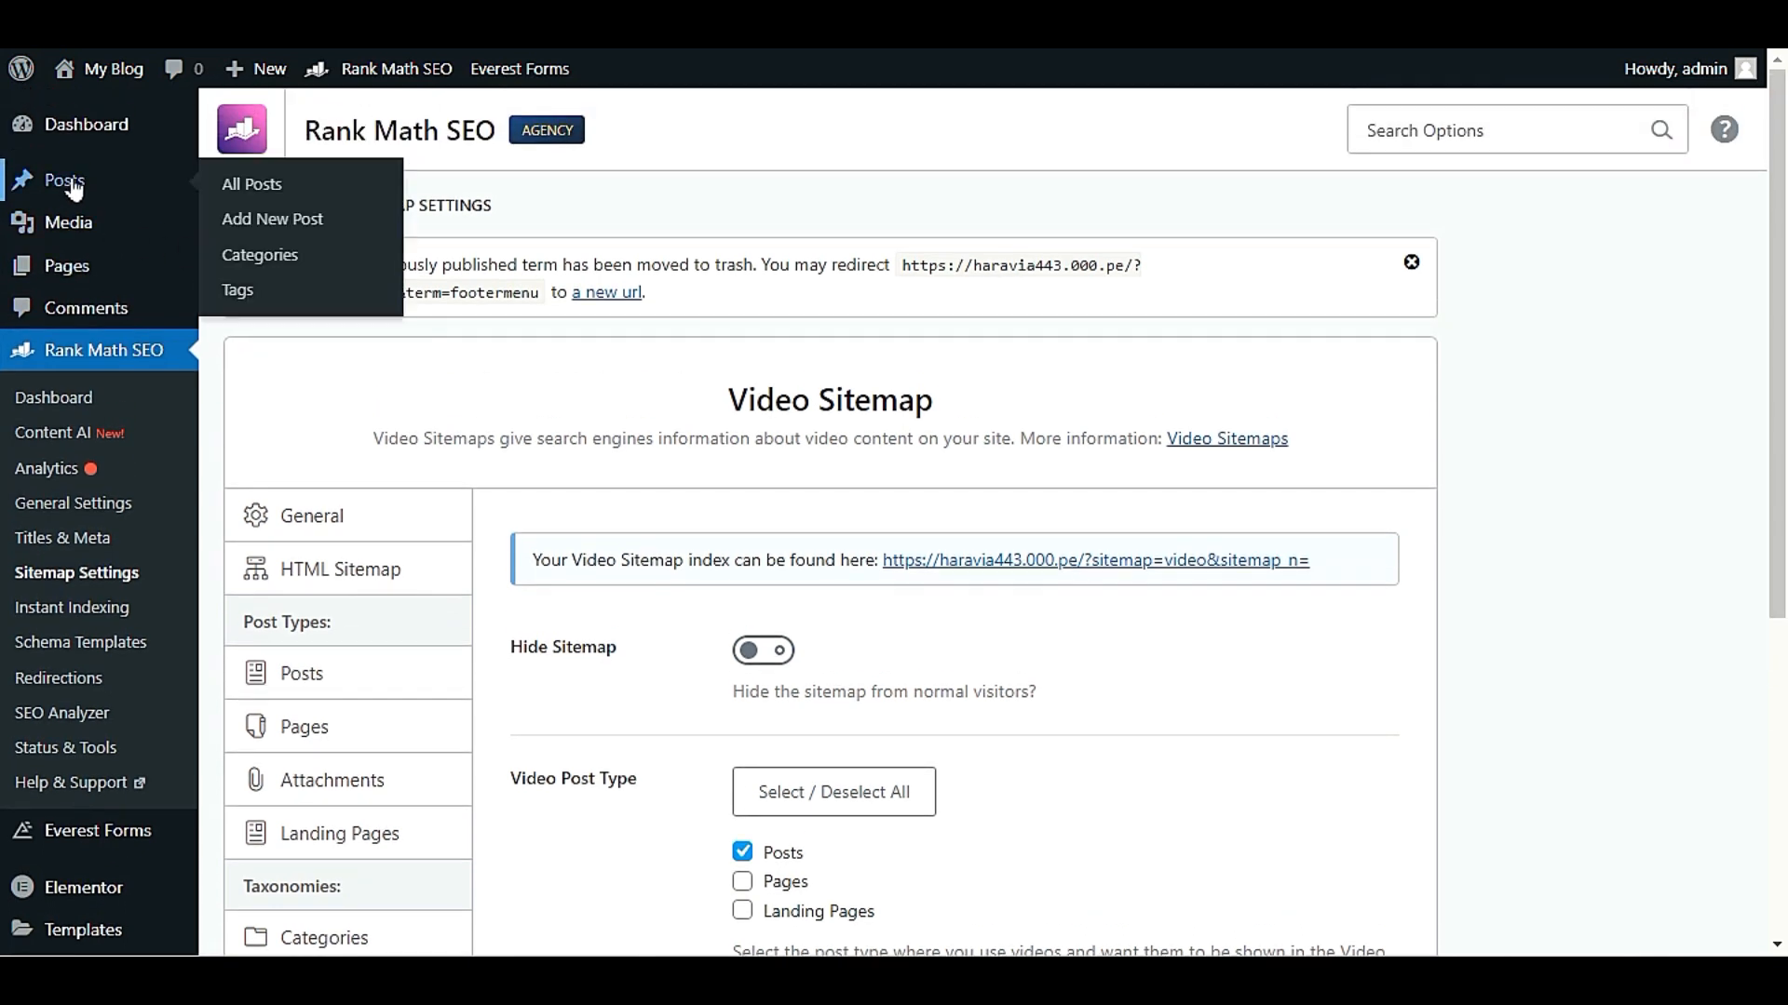
{"action": "left_click", "coordinate": [249, 189]}
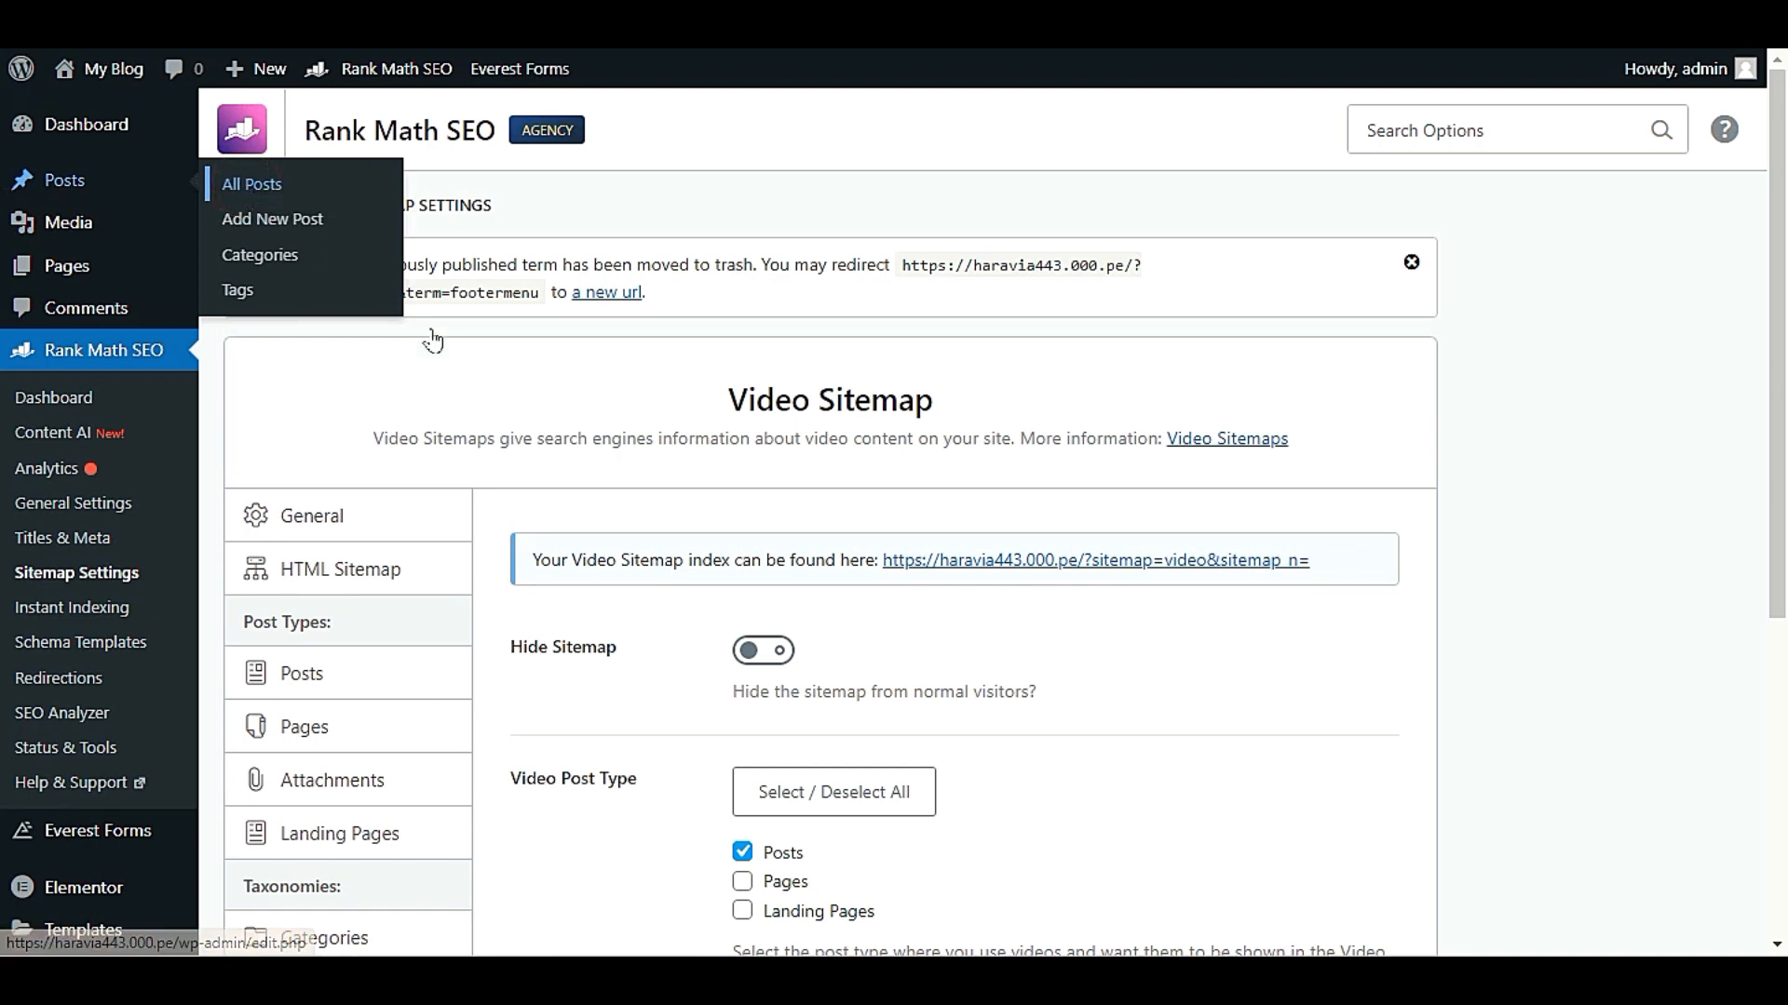
{"action": "scroll", "coordinate": [443, 396], "scroll_direction": "down", "scroll_amount": 2}
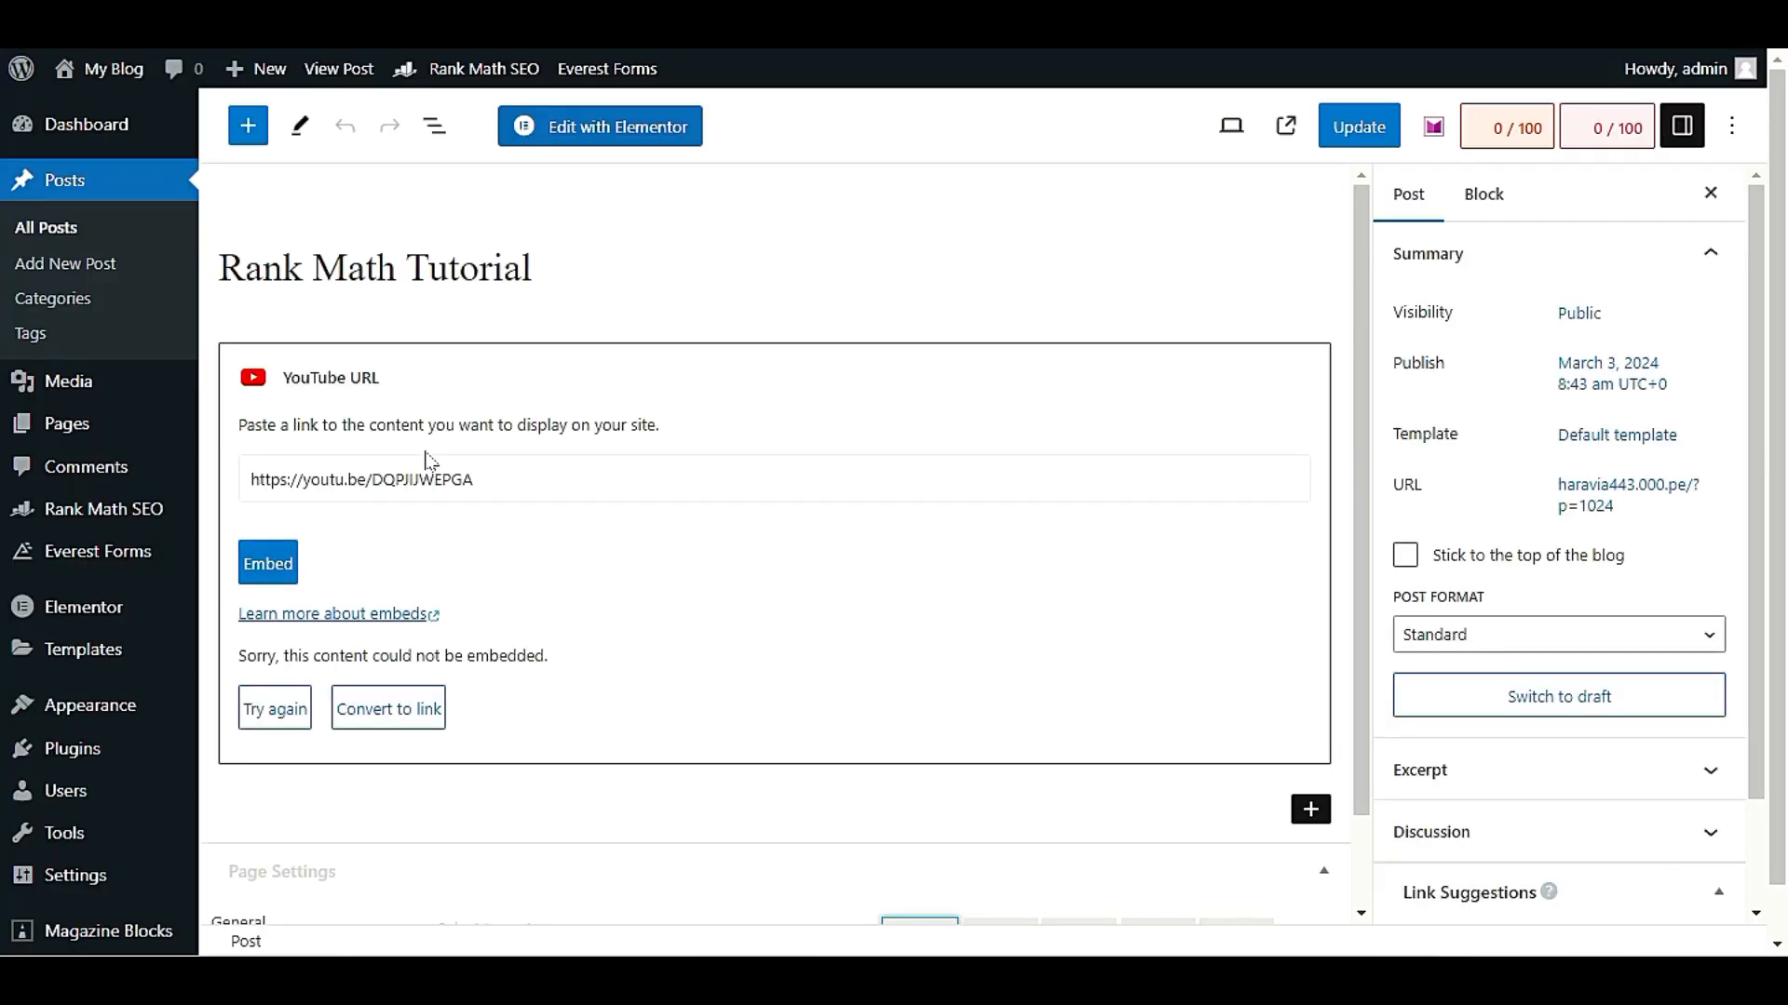
{"action": "key", "text": "Return"}
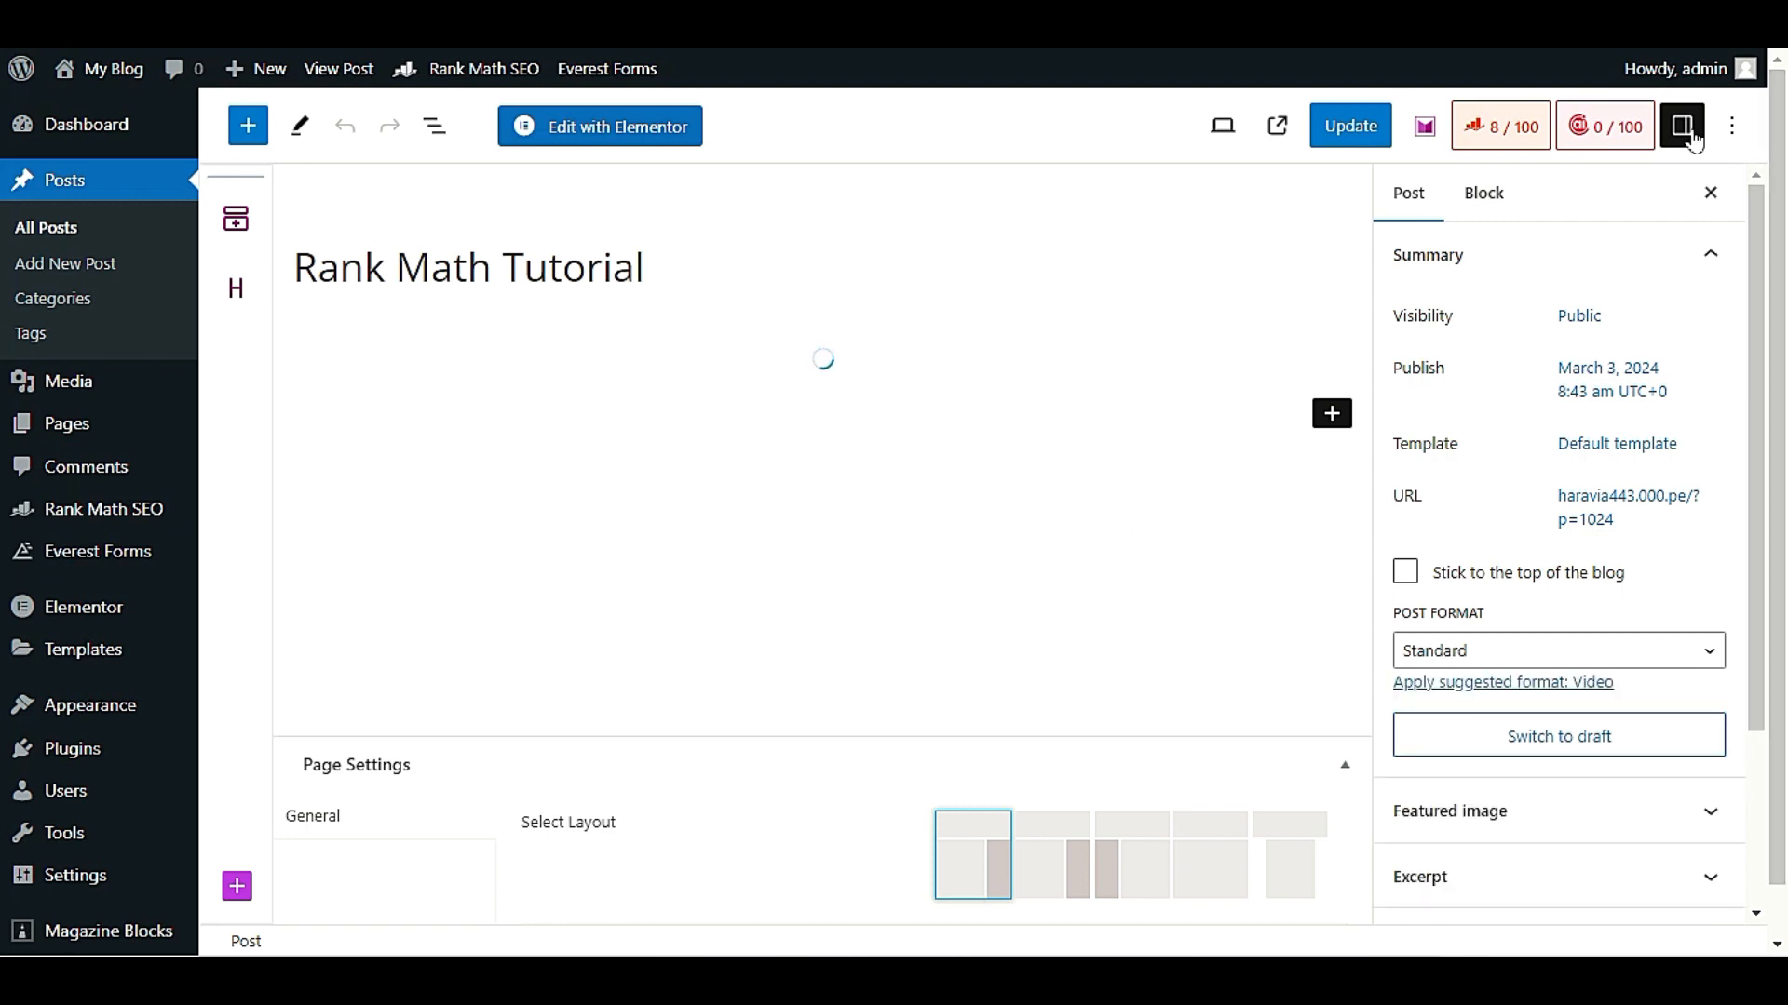
Examine the post's Rank Math SEO data, including the focus keyword field, snippet preview editor and Basic SEO checks
{"action": "left_click", "coordinate": [1516, 137]}
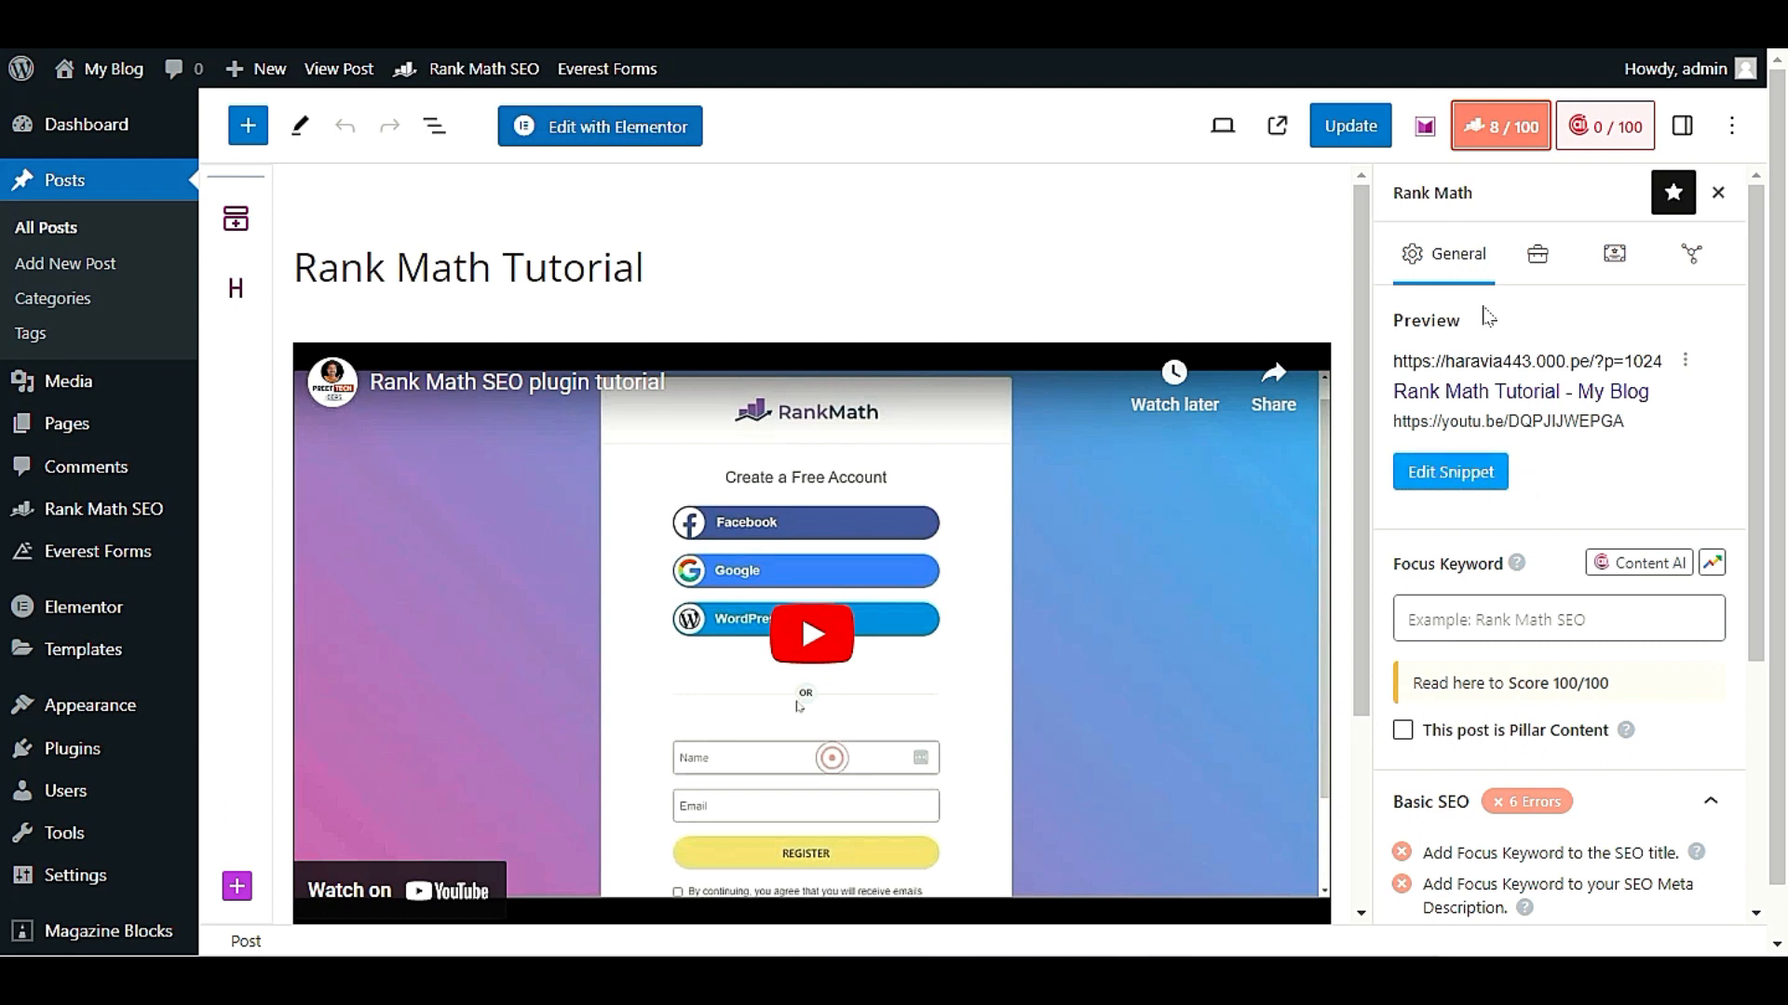
{"action": "left_click", "coordinate": [1538, 607]}
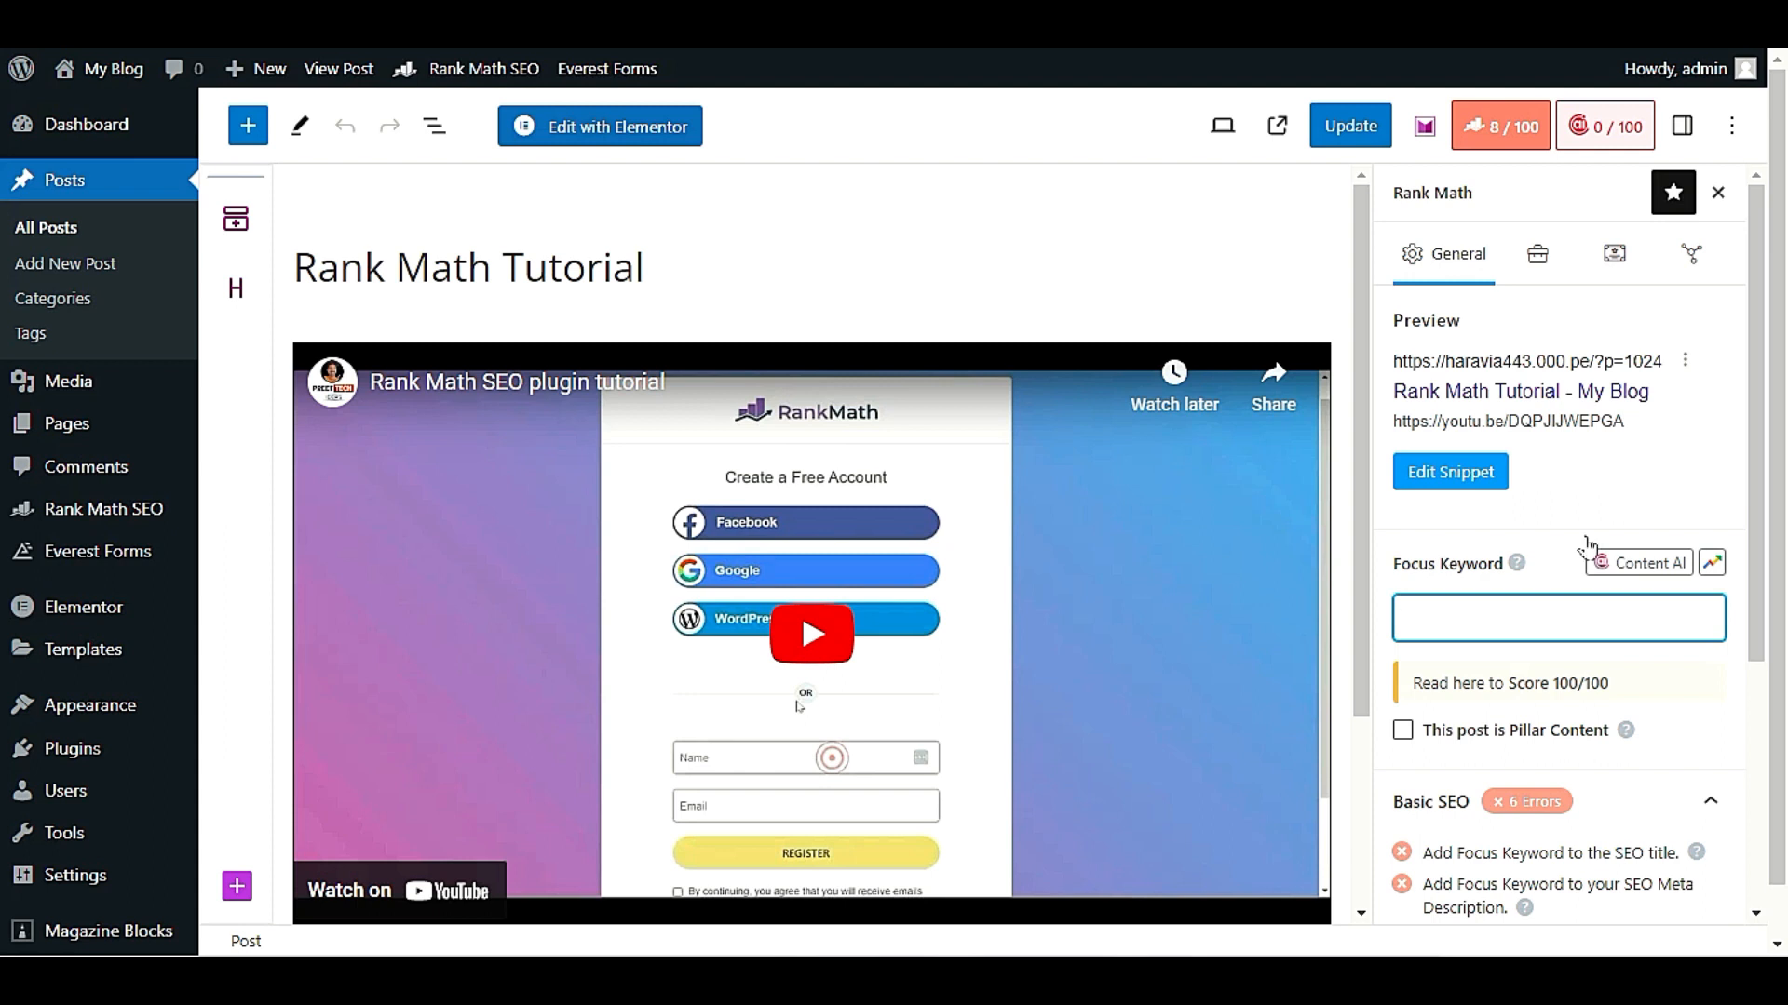
{"action": "left_click", "coordinate": [1471, 474]}
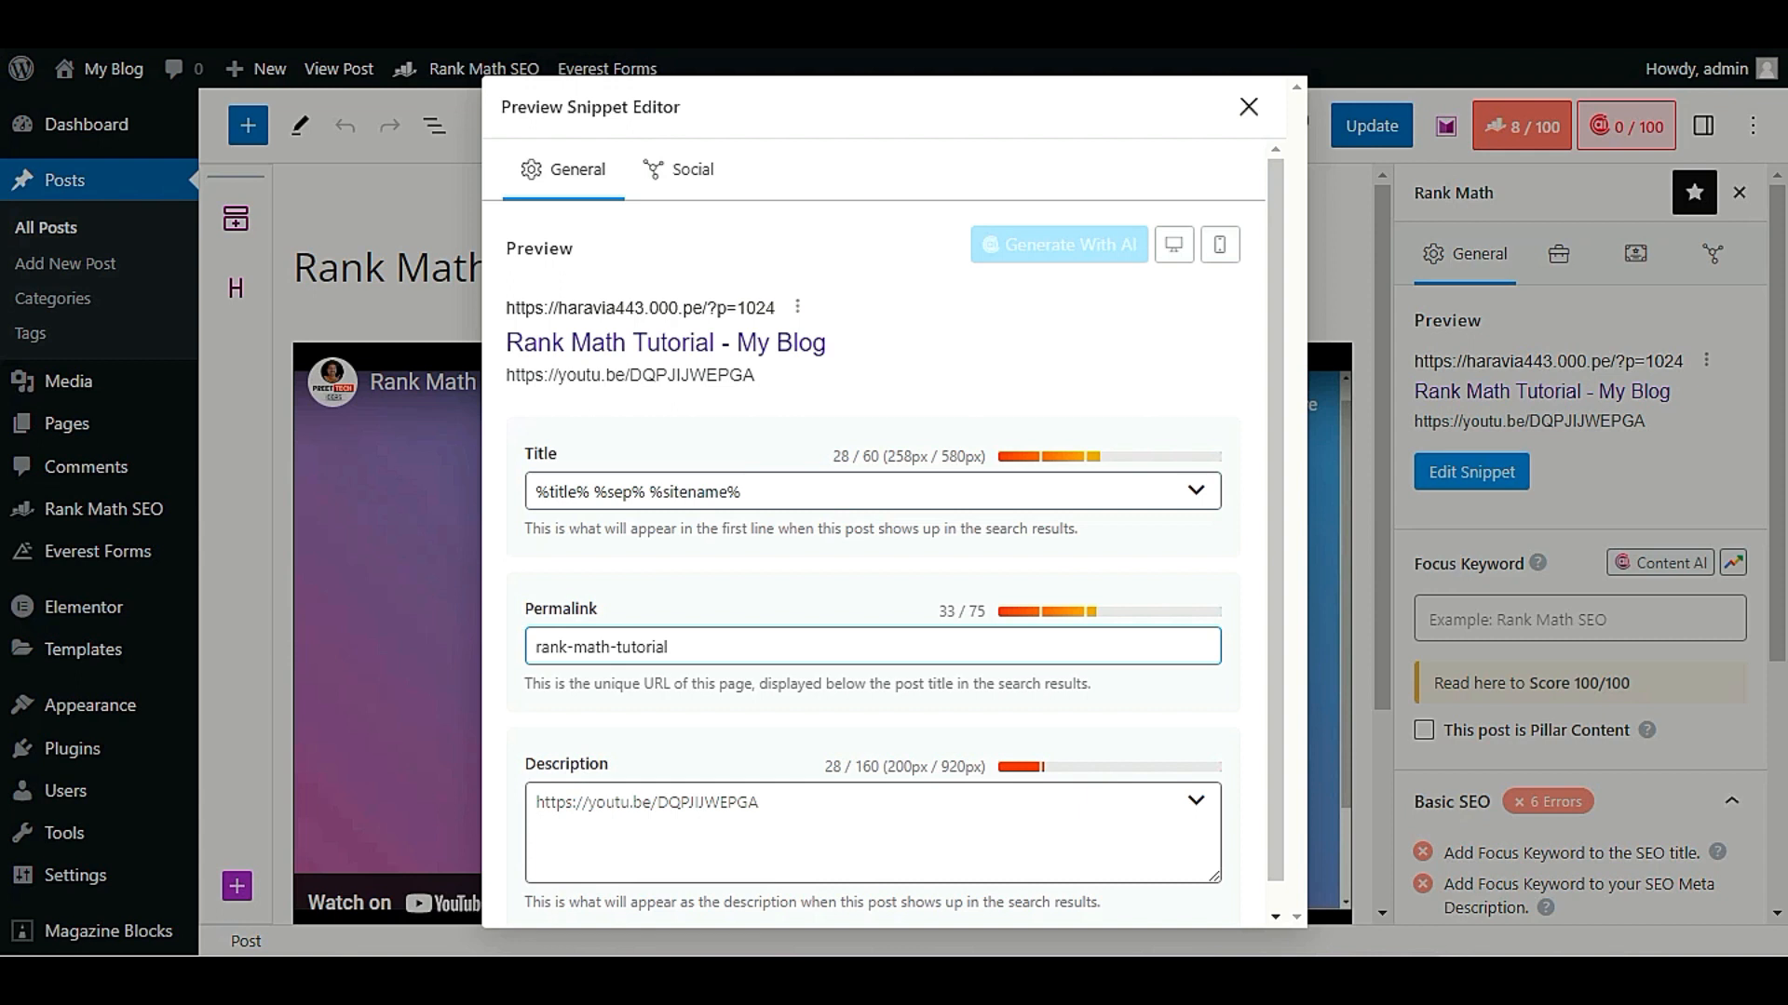
{"action": "left_click", "coordinate": [1249, 107]}
{"action": "scroll", "coordinate": [1493, 535], "scroll_direction": "down", "scroll_amount": 1}
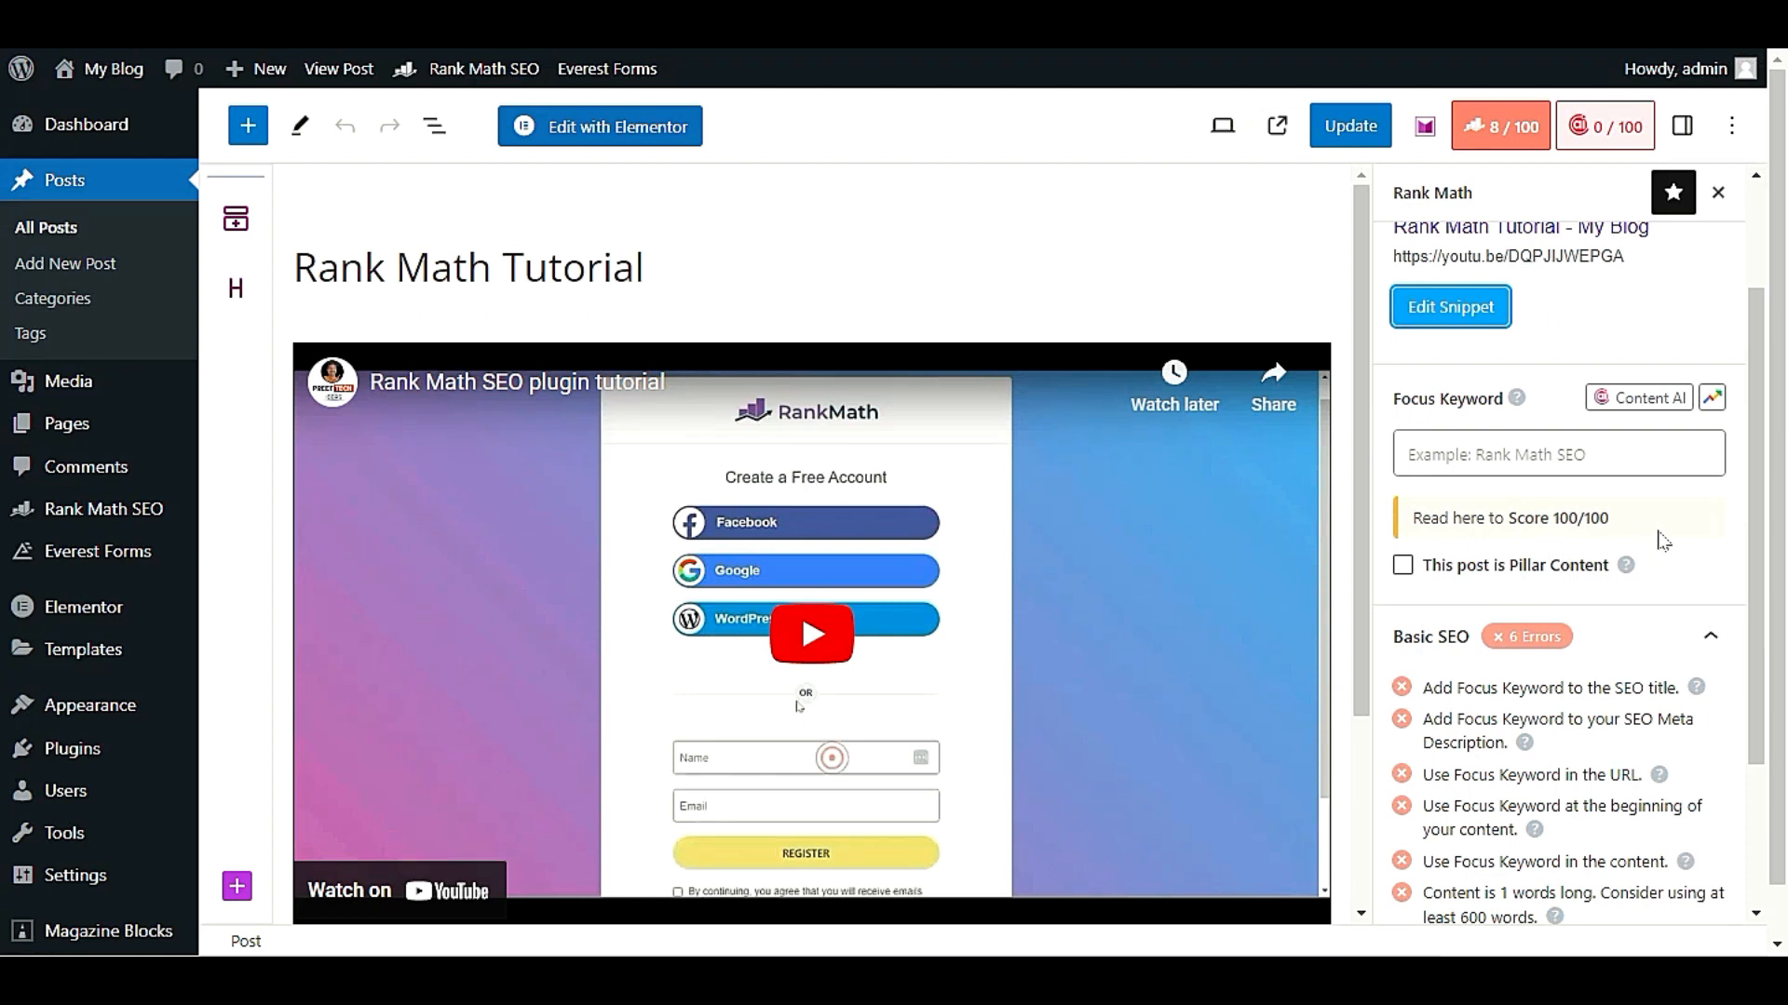
{"action": "scroll", "coordinate": [1657, 605], "scroll_direction": "down", "scroll_amount": 3}
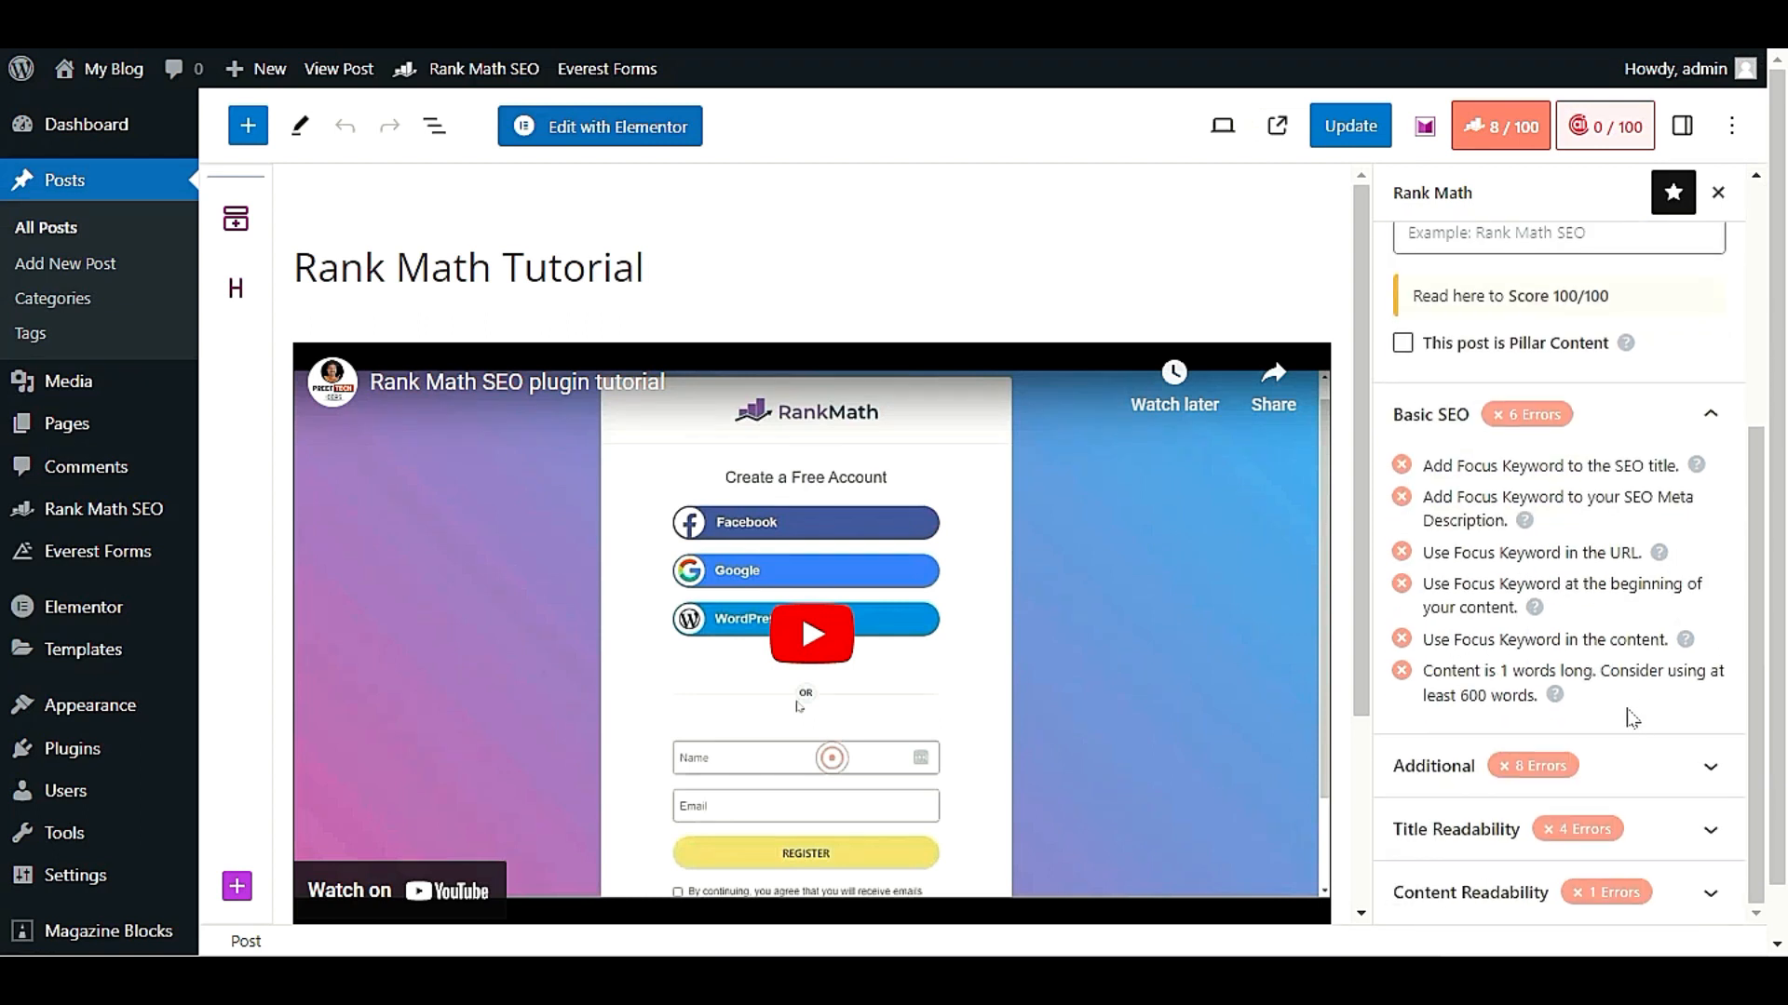
Update the published "Rank Math Tutorial" post
{"action": "scroll", "coordinate": [1629, 718], "scroll_direction": "up", "scroll_amount": 4}
{"action": "left_click", "coordinate": [1361, 125]}
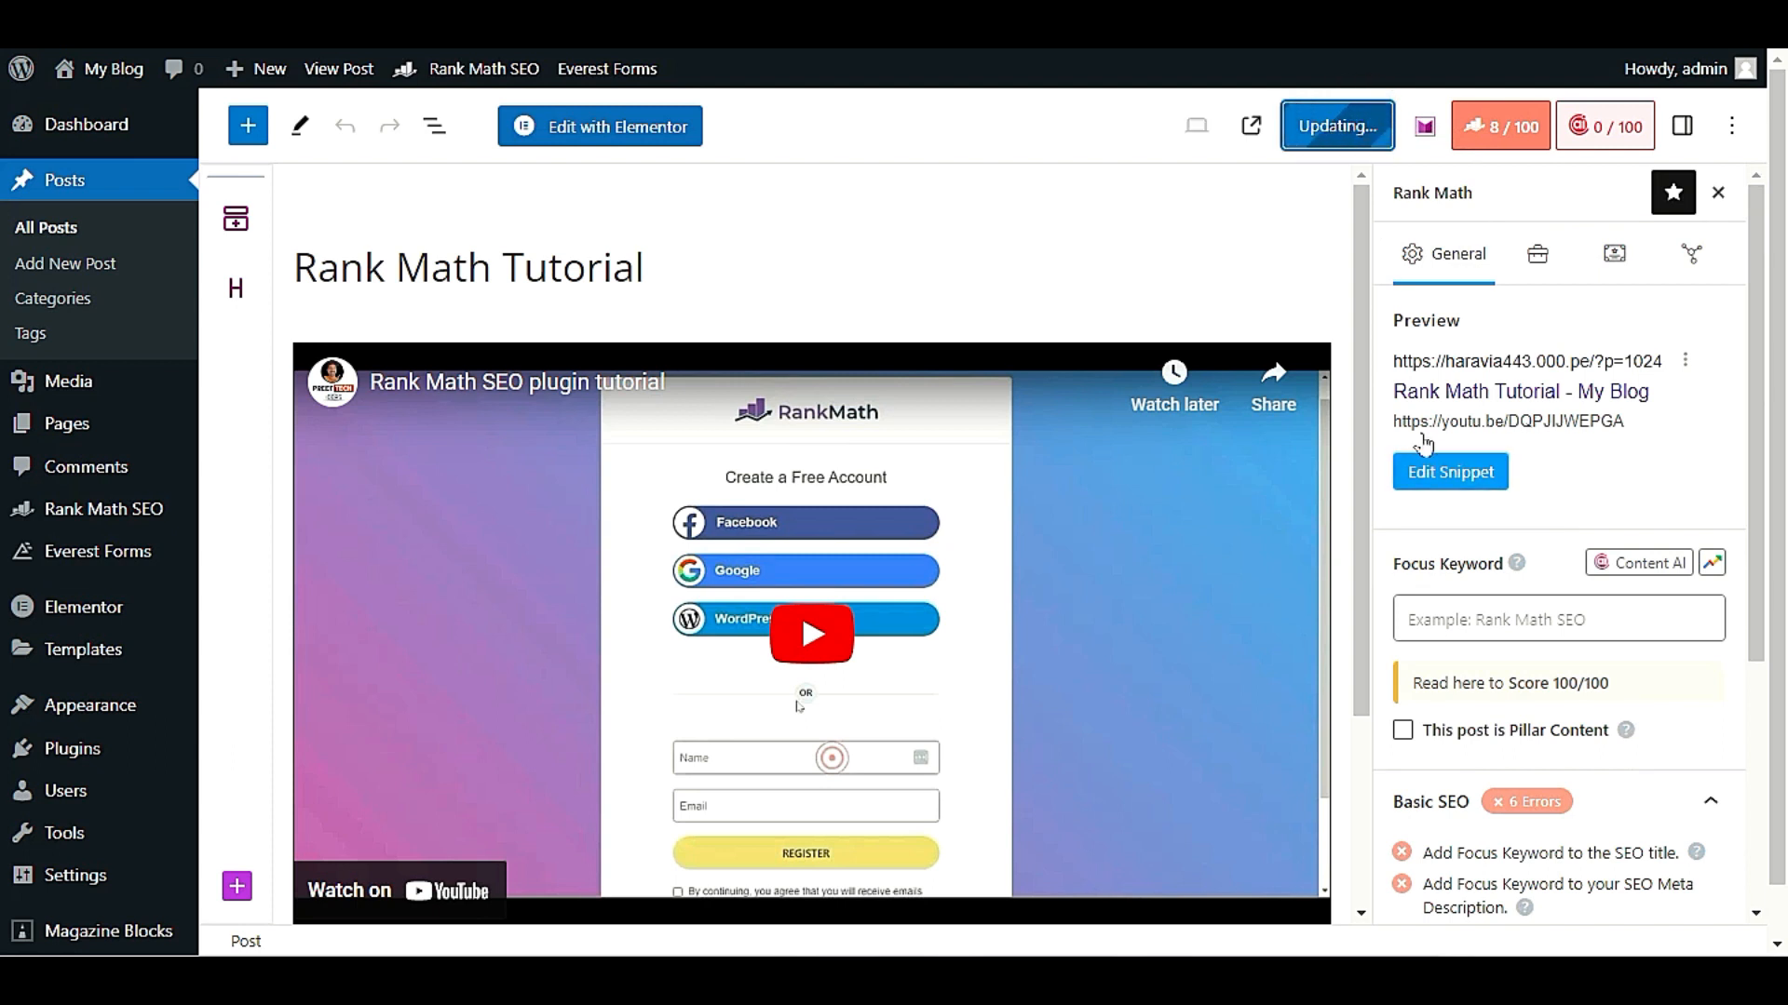
{"action": "scroll", "coordinate": [1471, 598], "scroll_direction": "down", "scroll_amount": 1}
{"action": "scroll", "coordinate": [1564, 605], "scroll_direction": "down", "scroll_amount": 4}
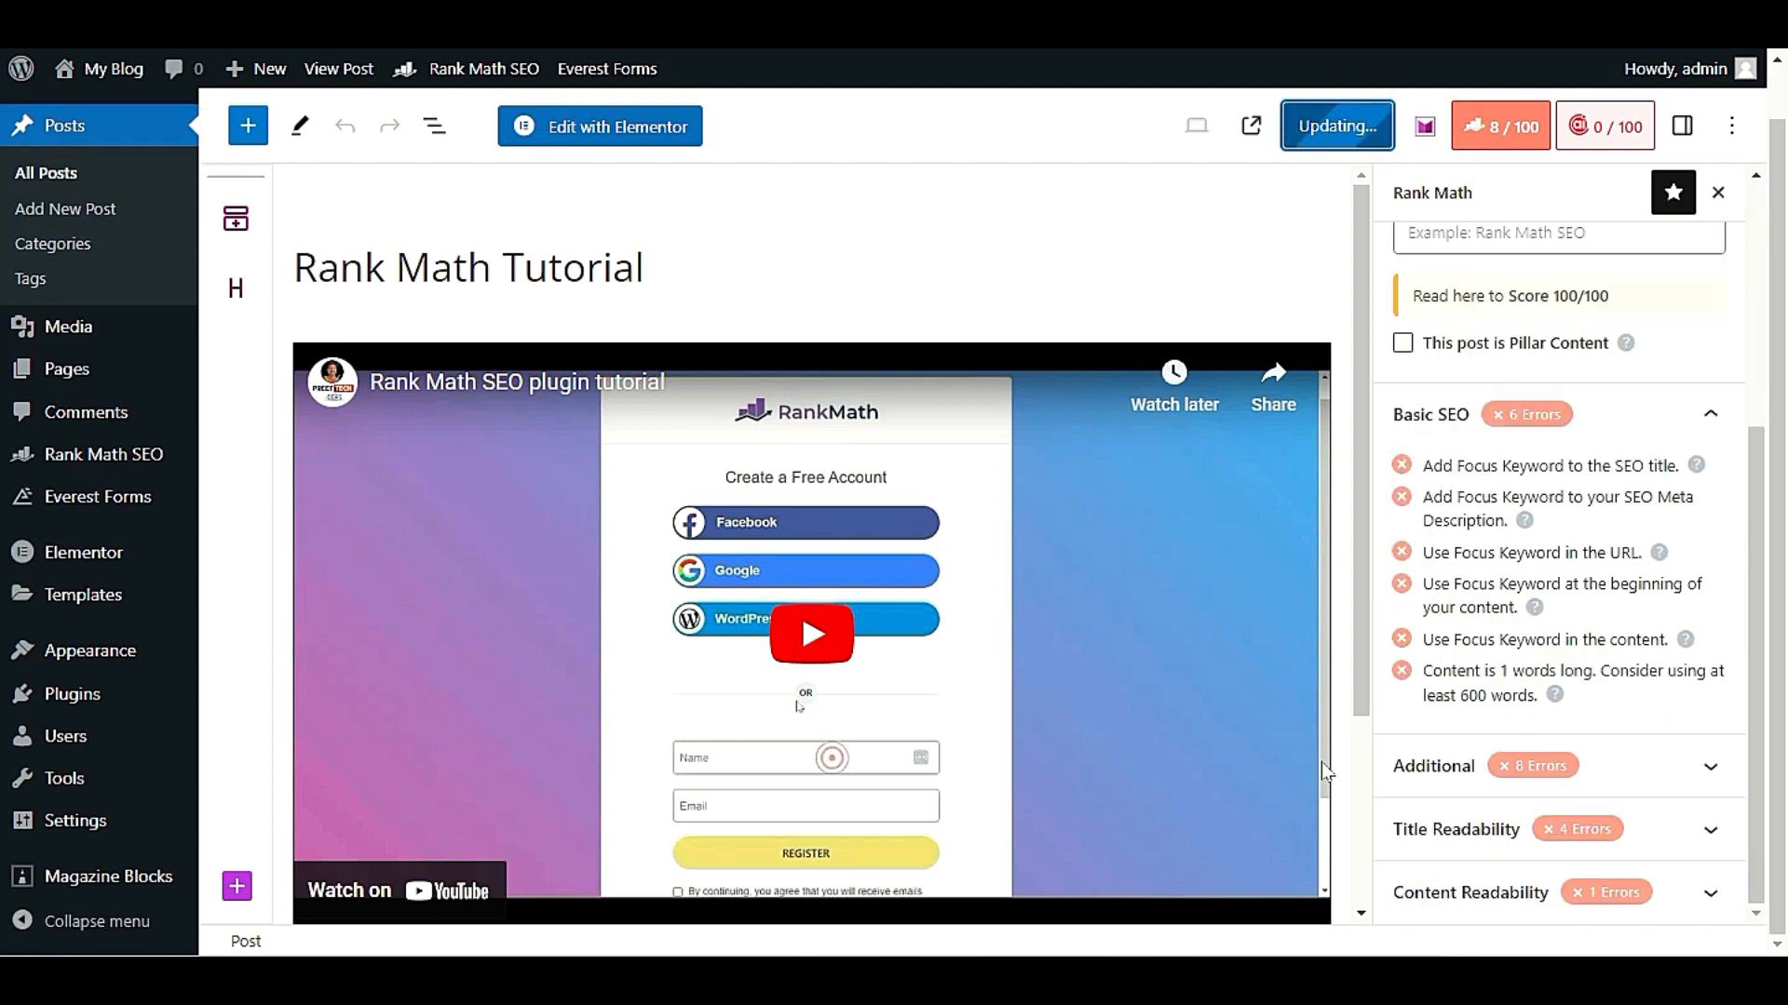
{"action": "scroll", "coordinate": [1321, 761], "scroll_direction": "down", "scroll_amount": 3}
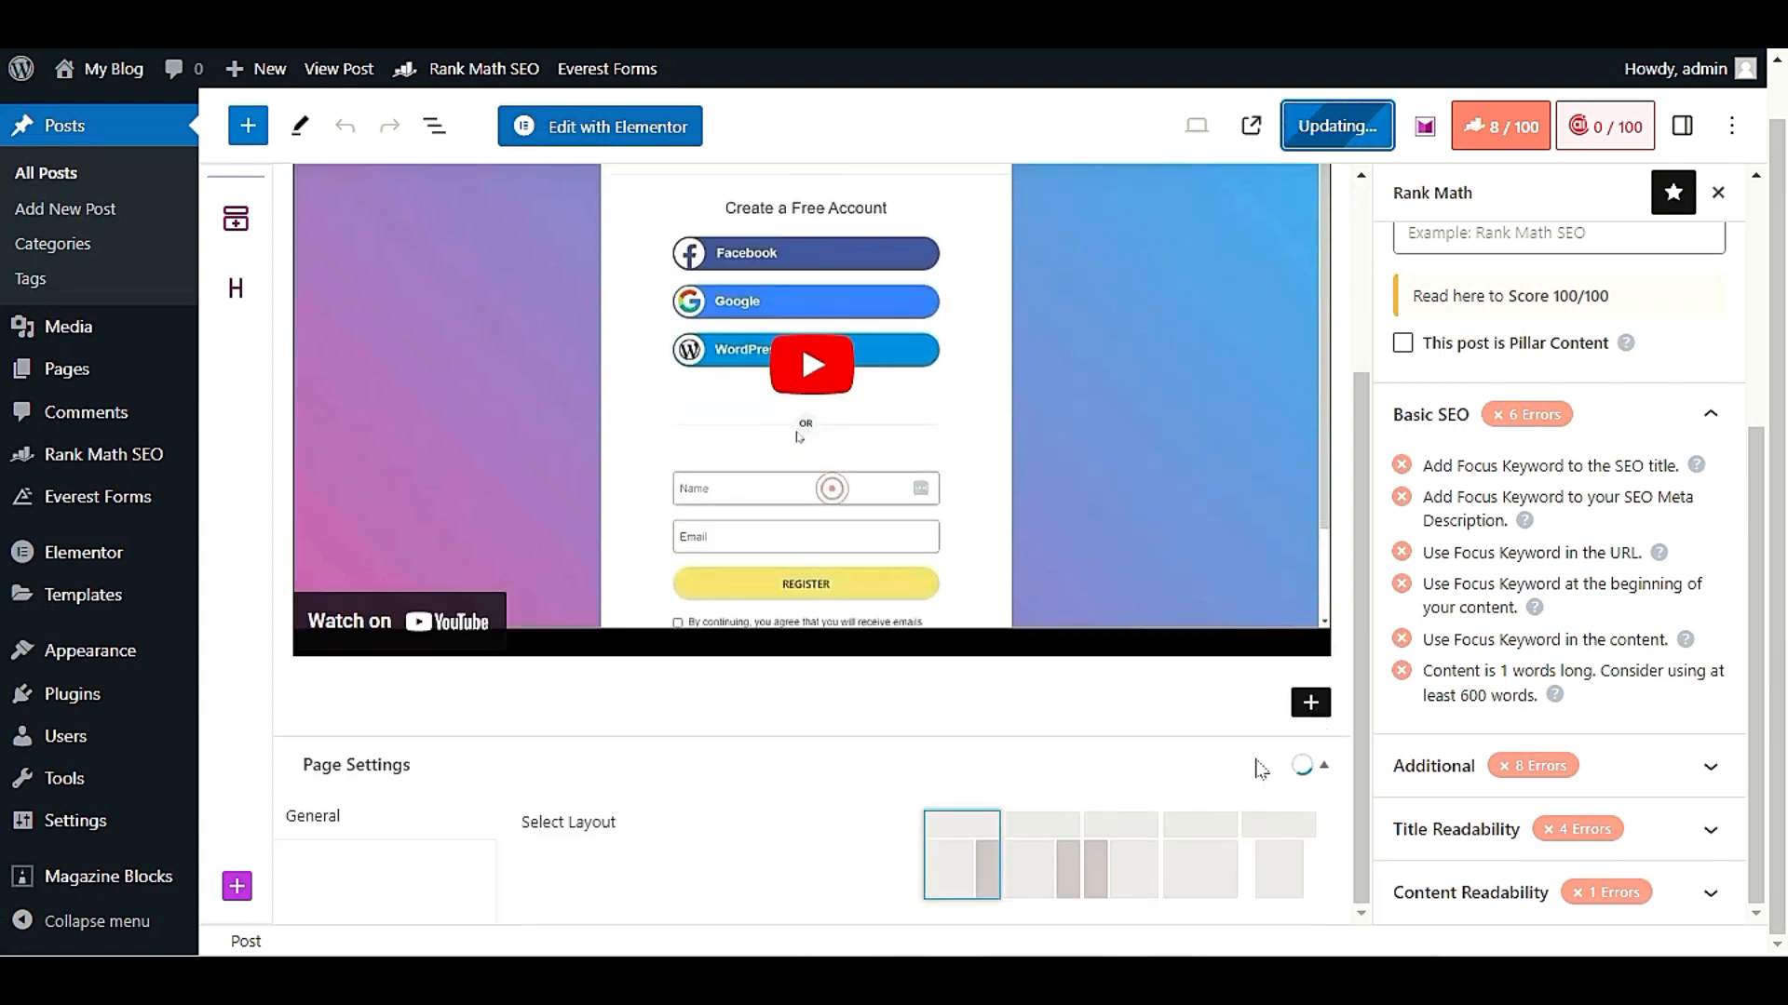
{"action": "scroll", "coordinate": [1259, 765], "scroll_direction": "up", "scroll_amount": 5}
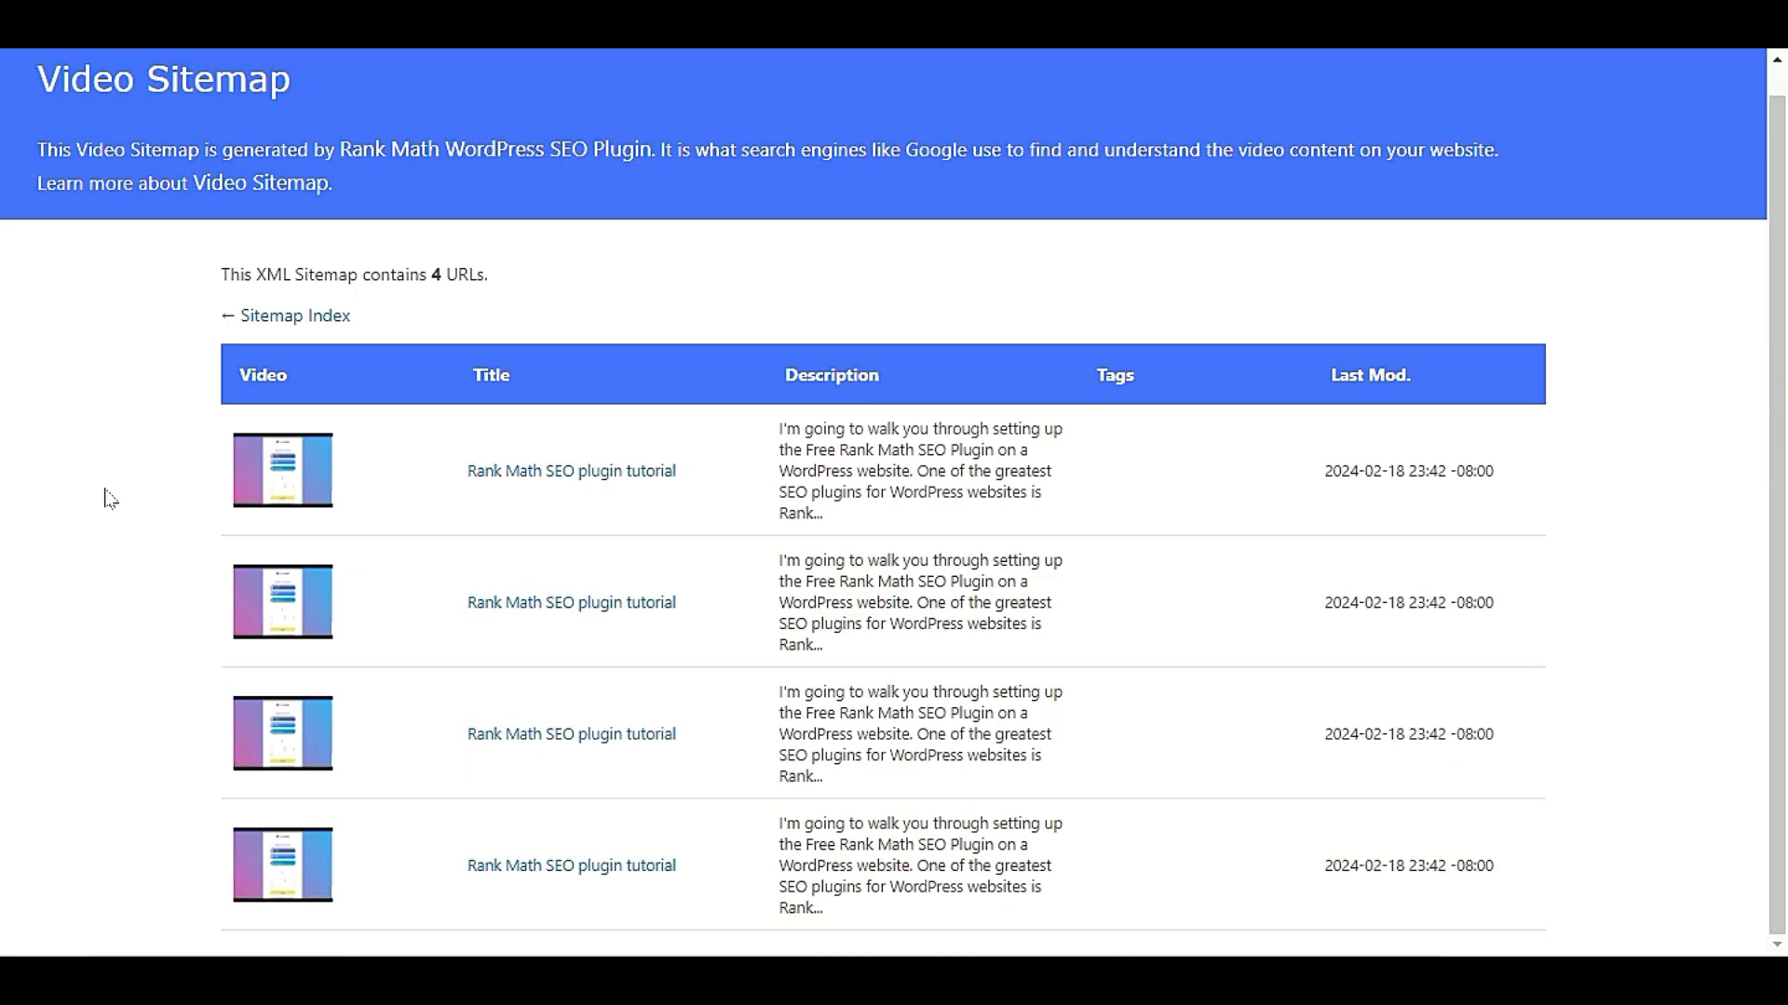
{"action": "scroll", "coordinate": [511, 375], "scroll_direction": "up", "scroll_amount": 2}
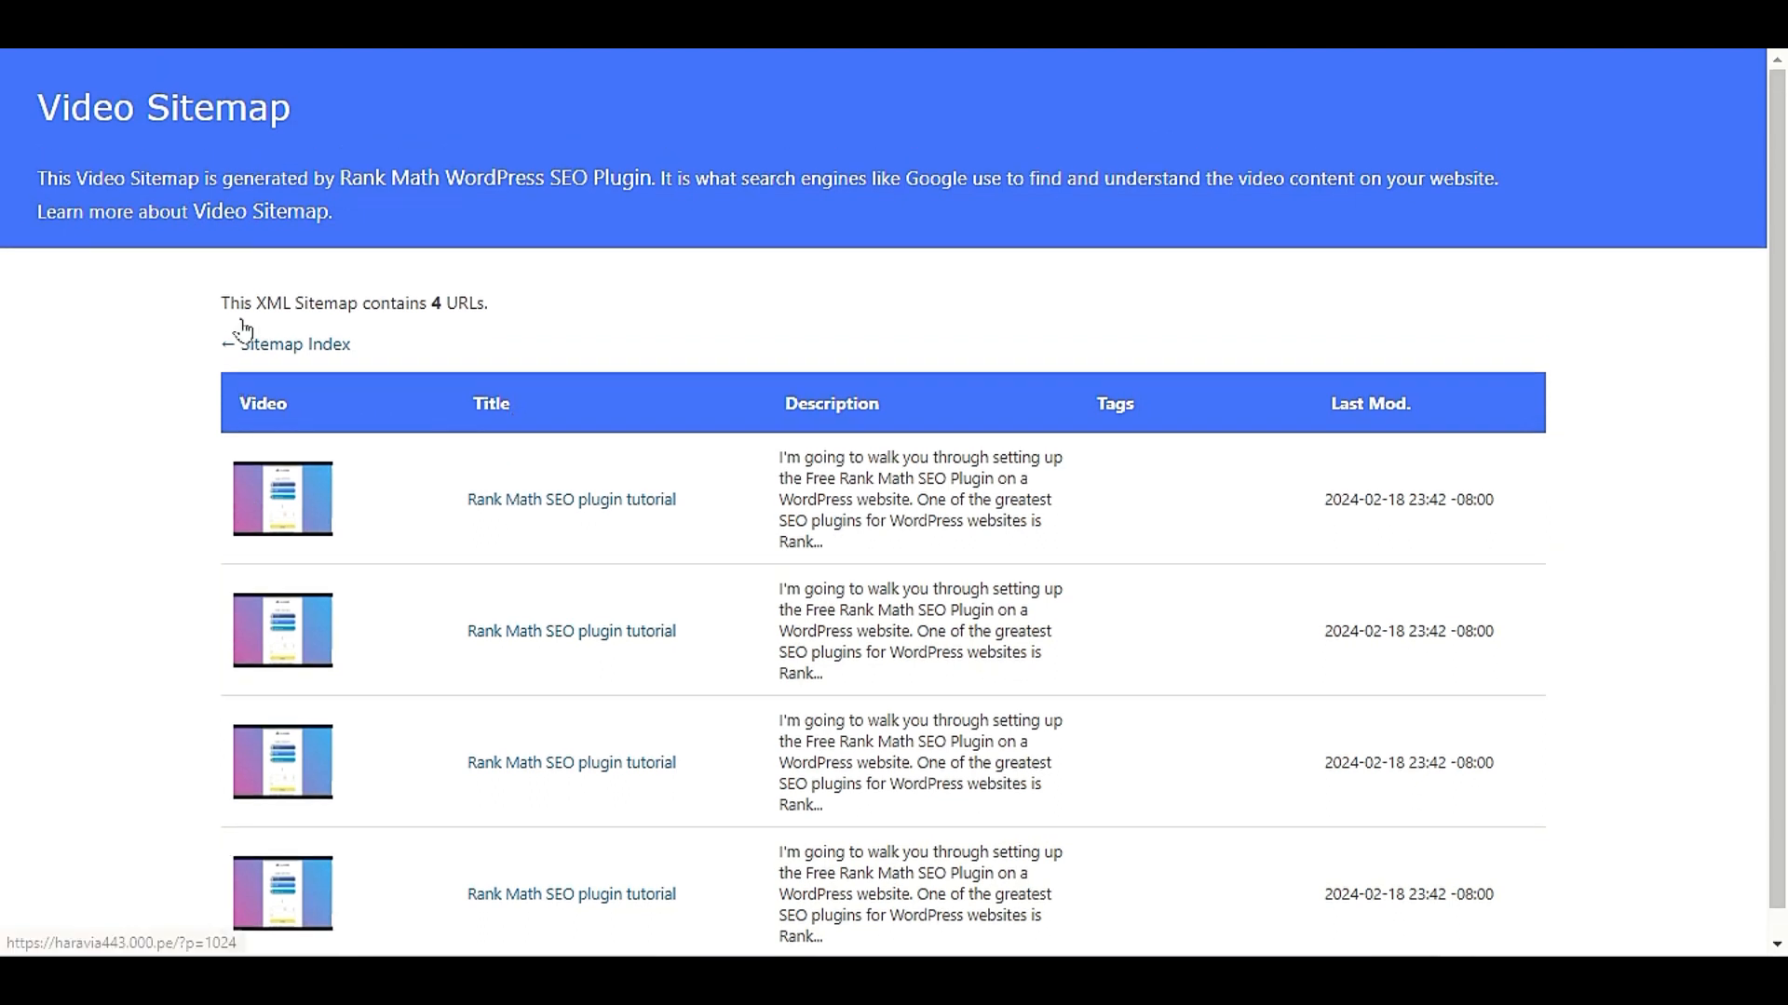
Examine the heading and introductory text of the generated Video Sitemap page
{"action": "left_click_drag", "start_coordinate": [37, 108], "coordinate": [300, 107]}
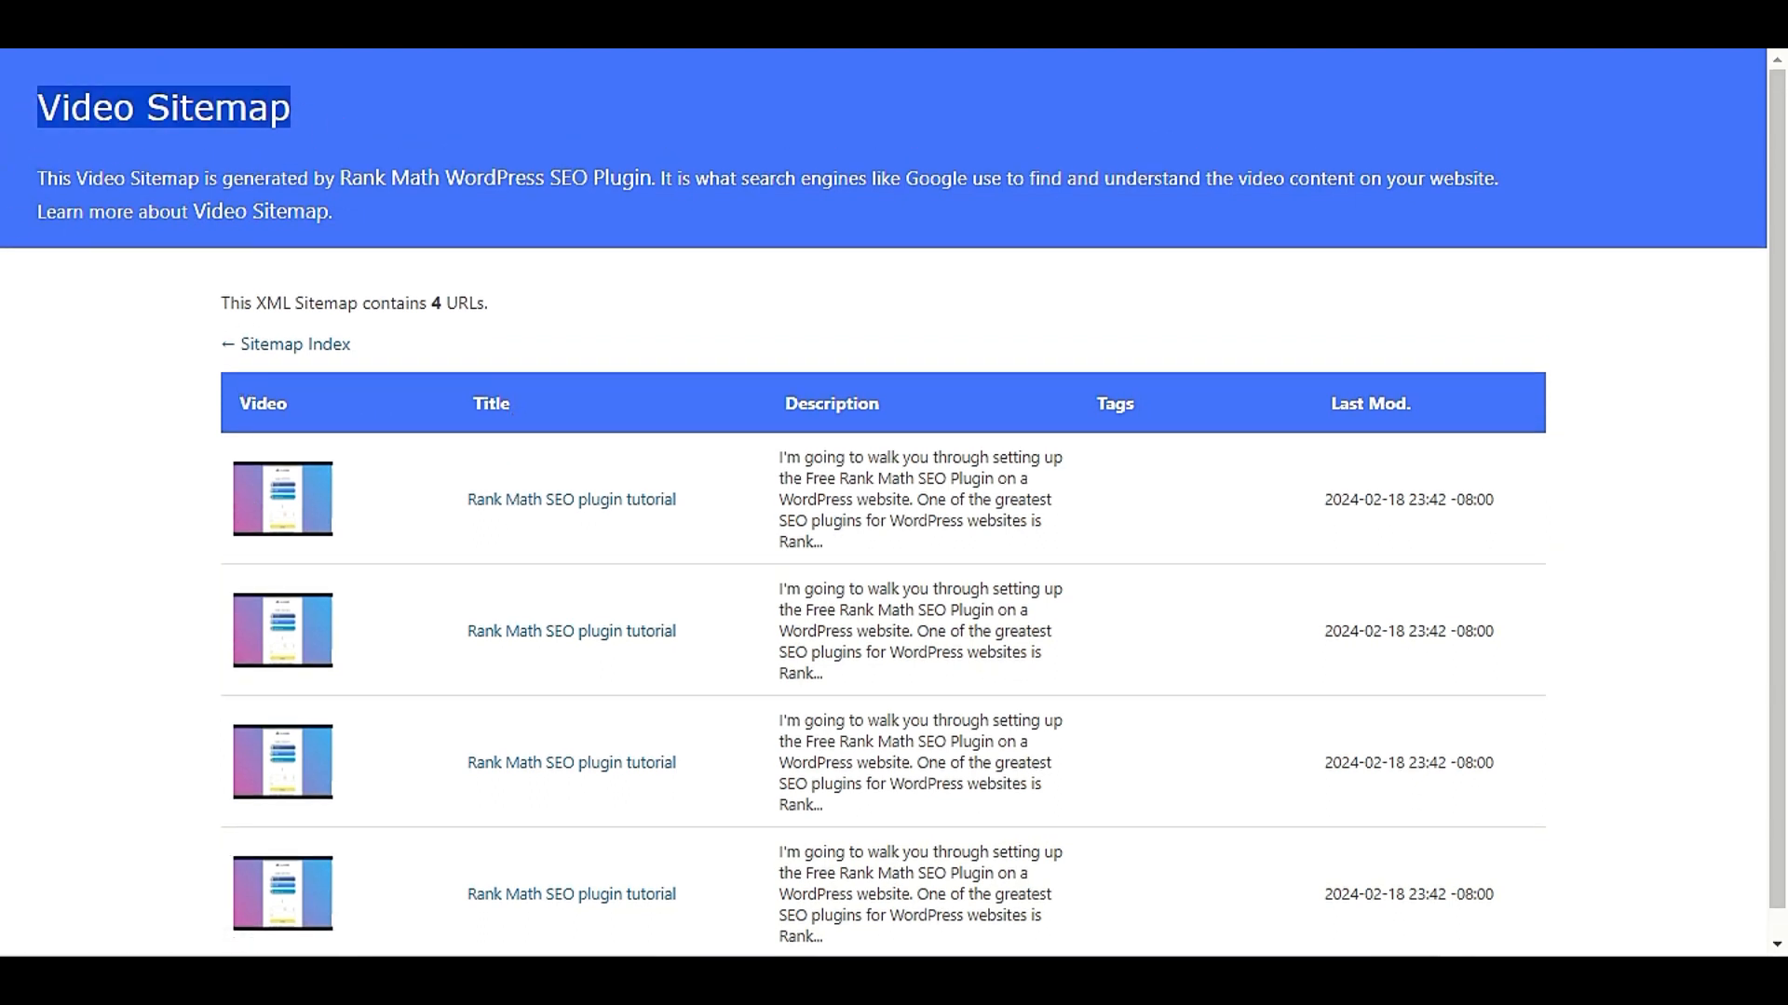
{"action": "left_click_drag", "start_coordinate": [32, 183], "coordinate": [660, 178]}
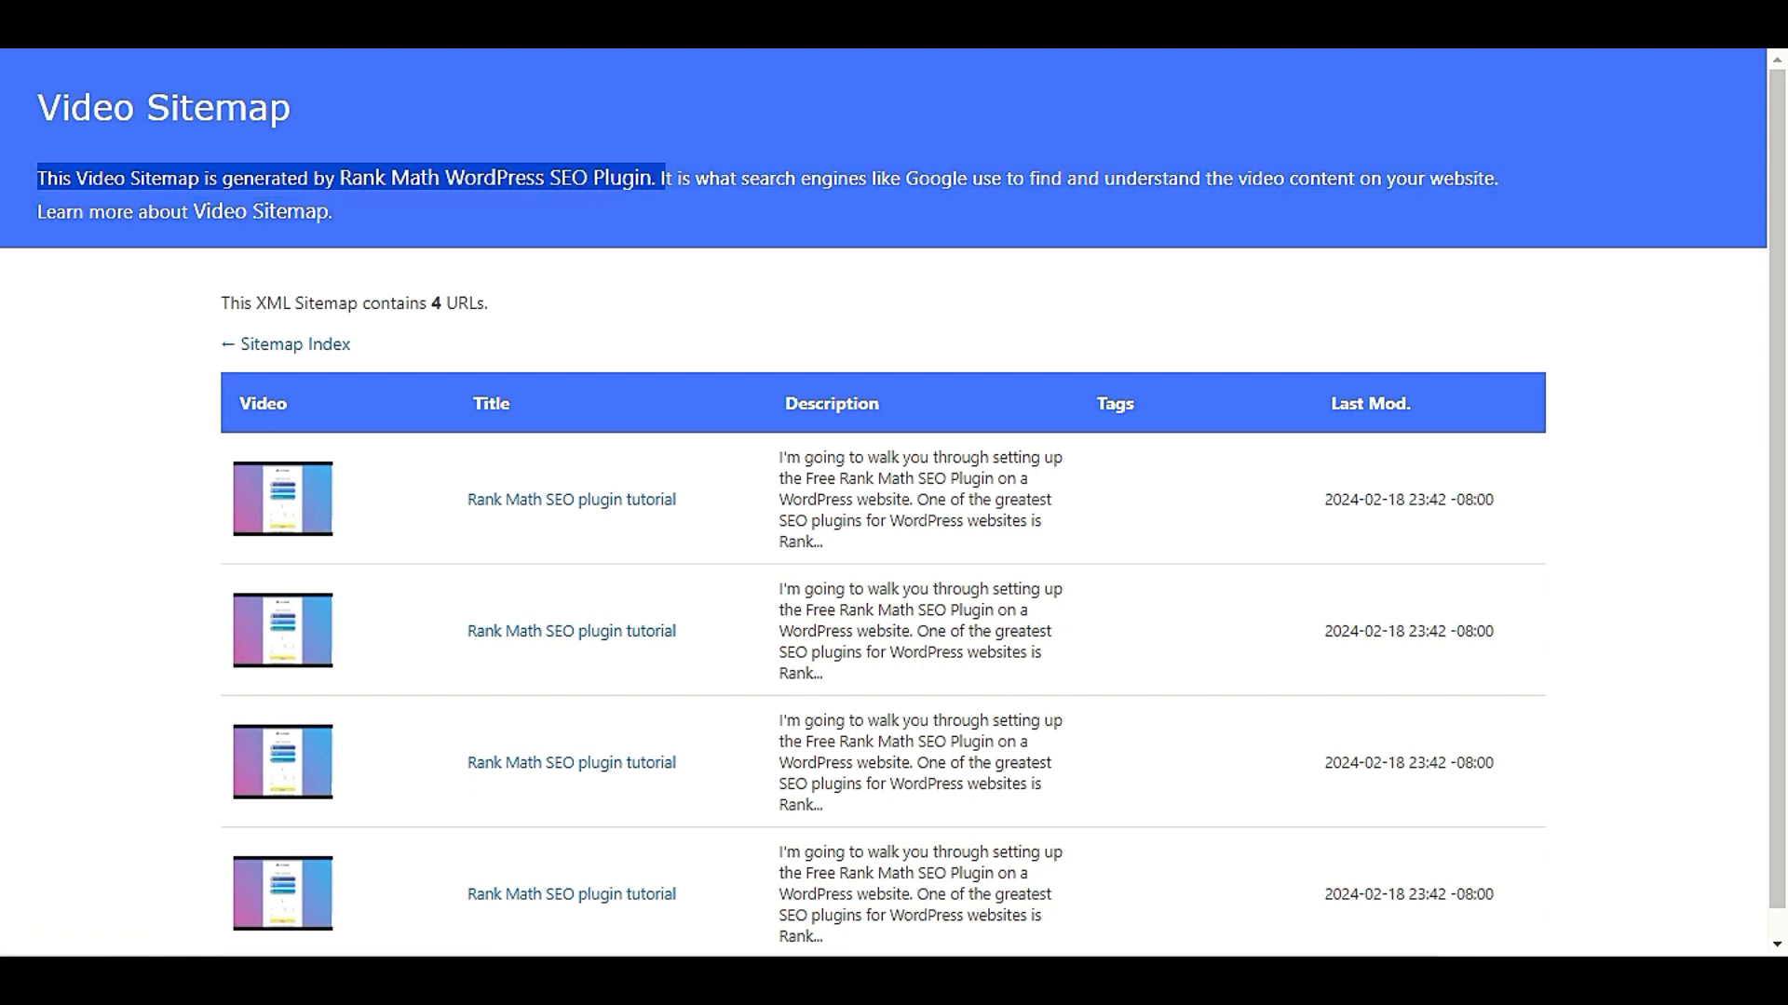
{"action": "left_click", "coordinate": [661, 179]}
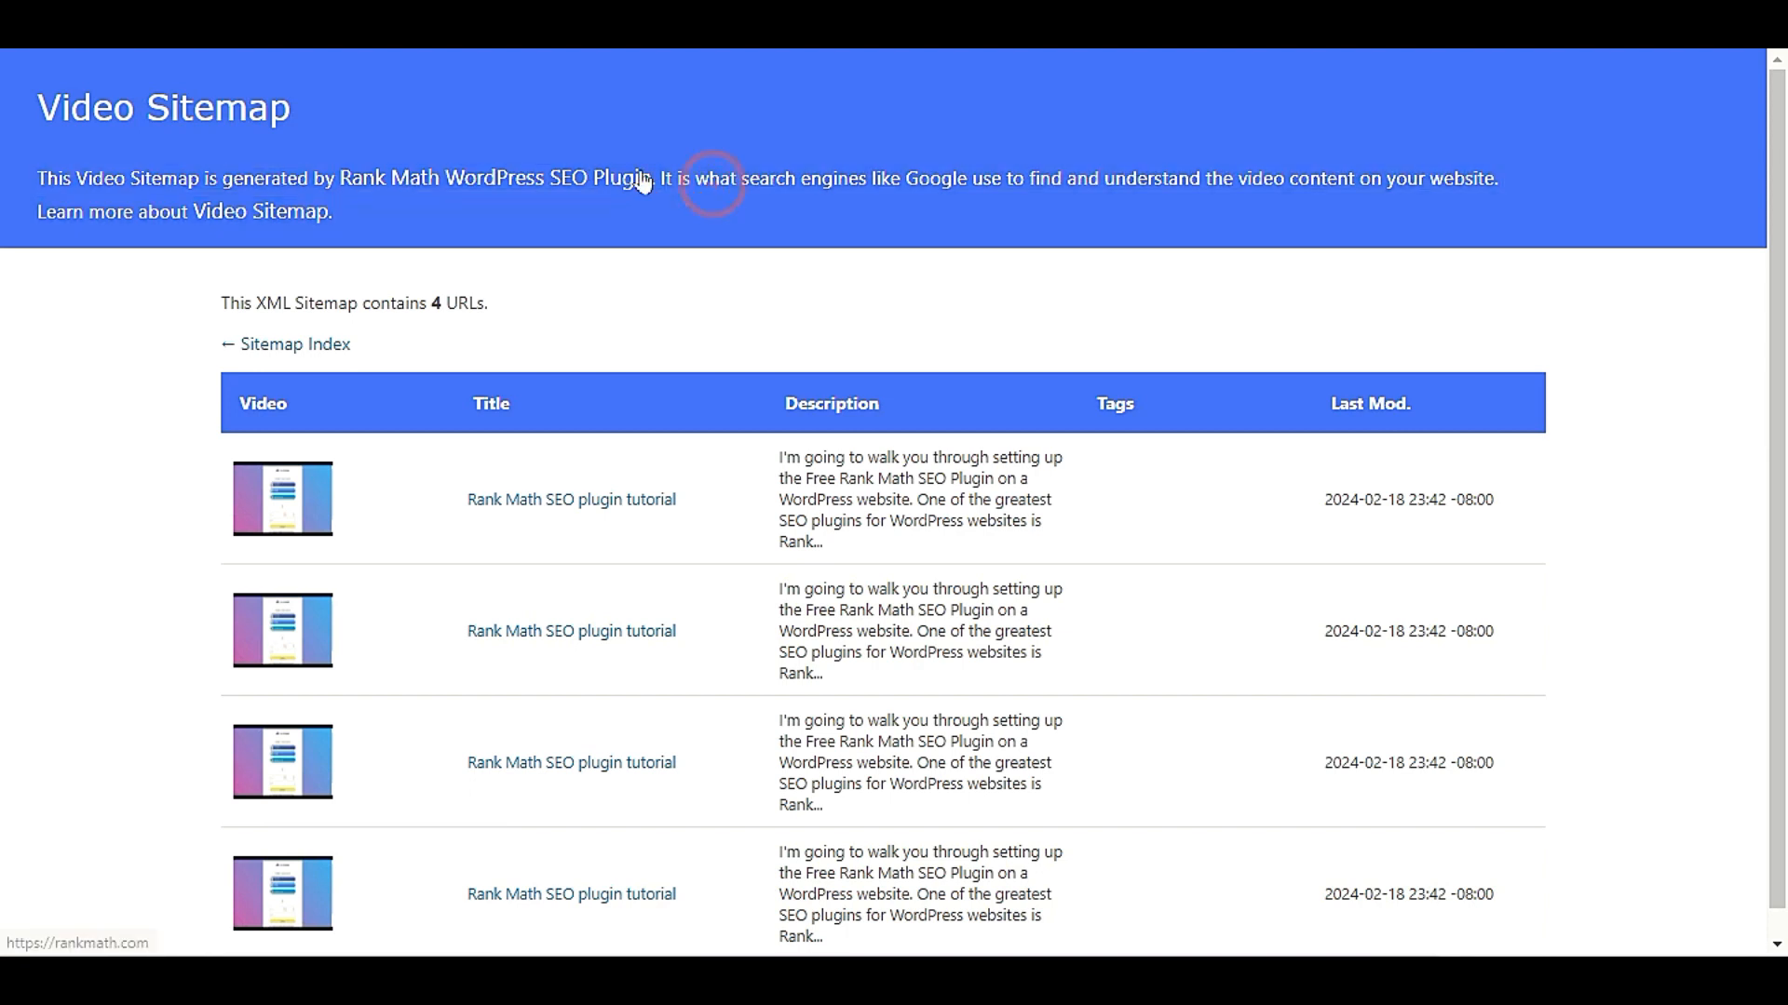
{"action": "left_click_drag", "start_coordinate": [657, 177], "coordinate": [1140, 166]}
{"action": "left_click", "coordinate": [1198, 215]}
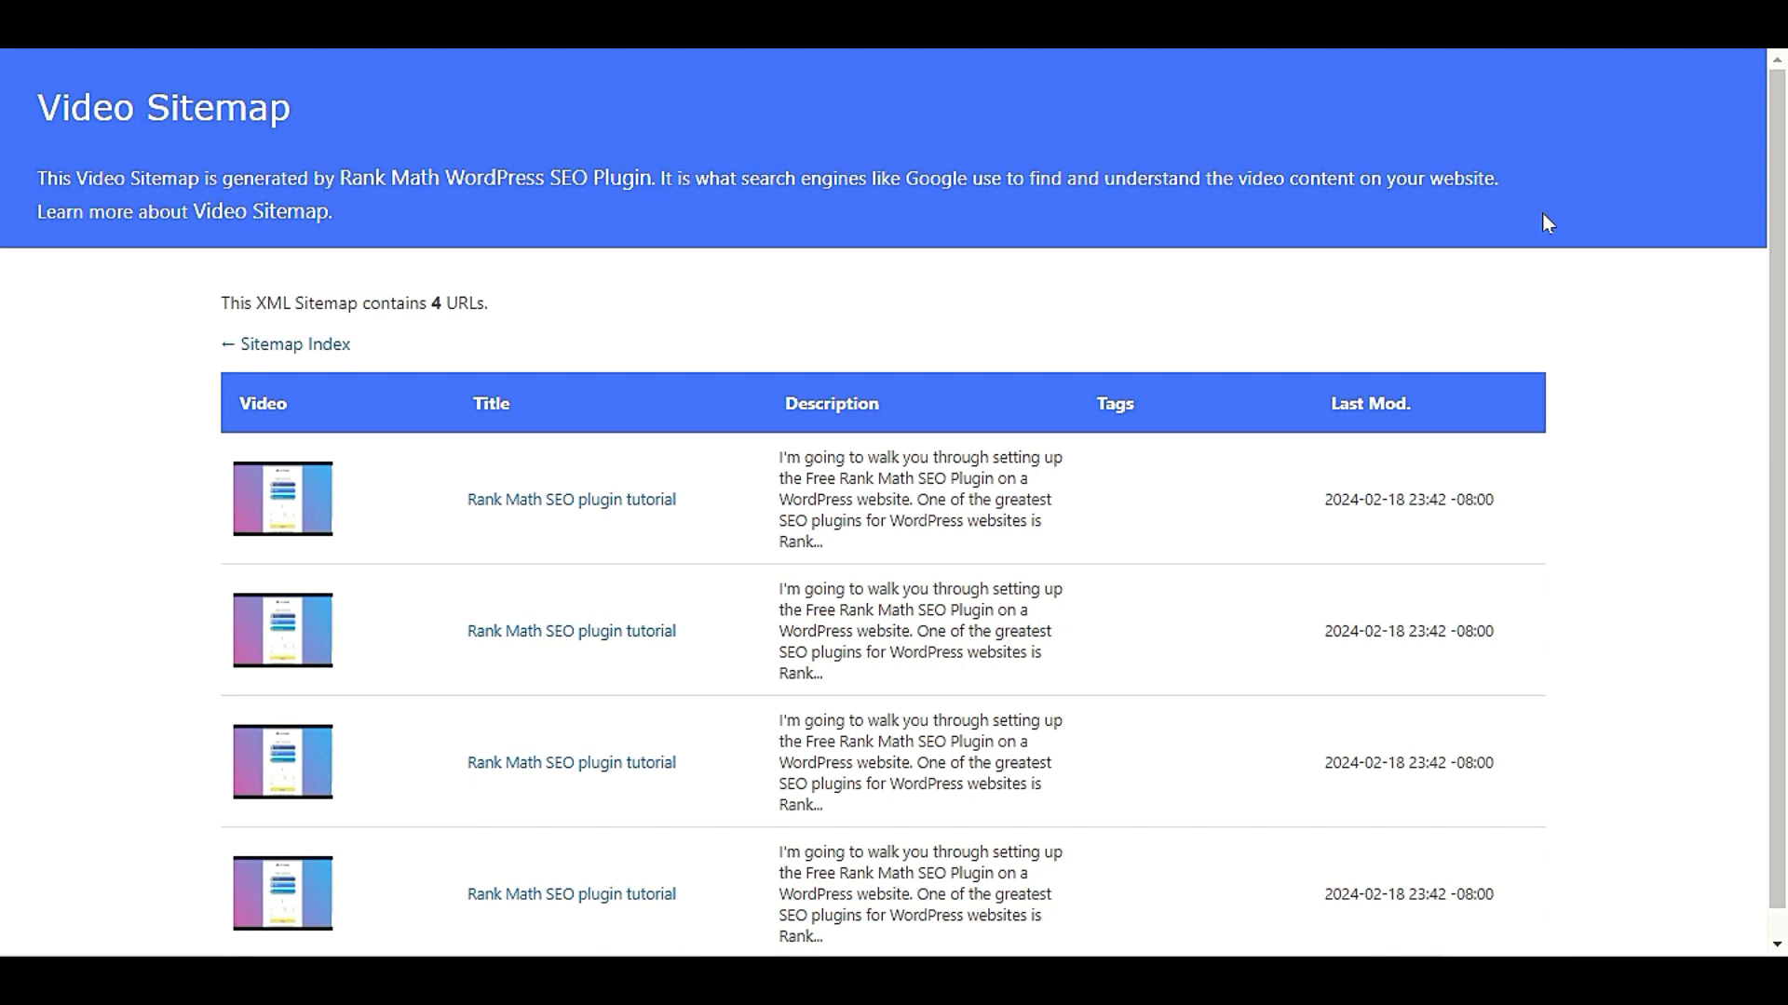
{"action": "left_click", "coordinate": [1536, 28]}
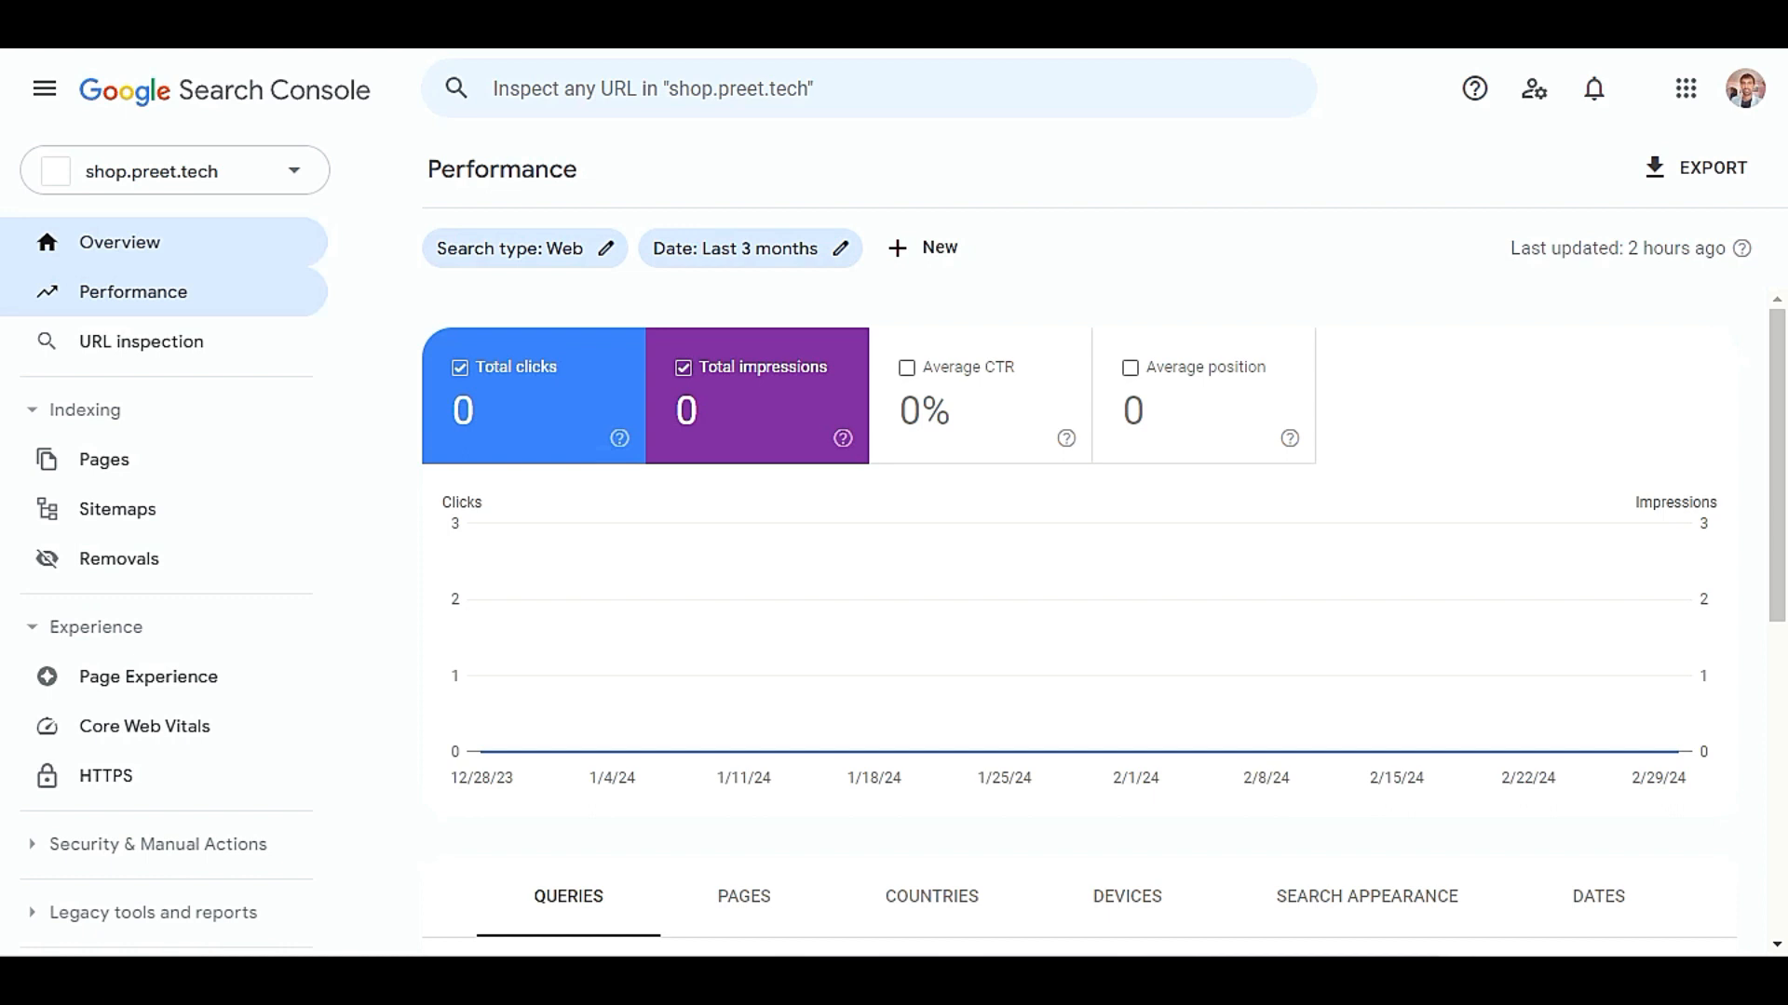
{"action": "left_click", "coordinate": [122, 510]}
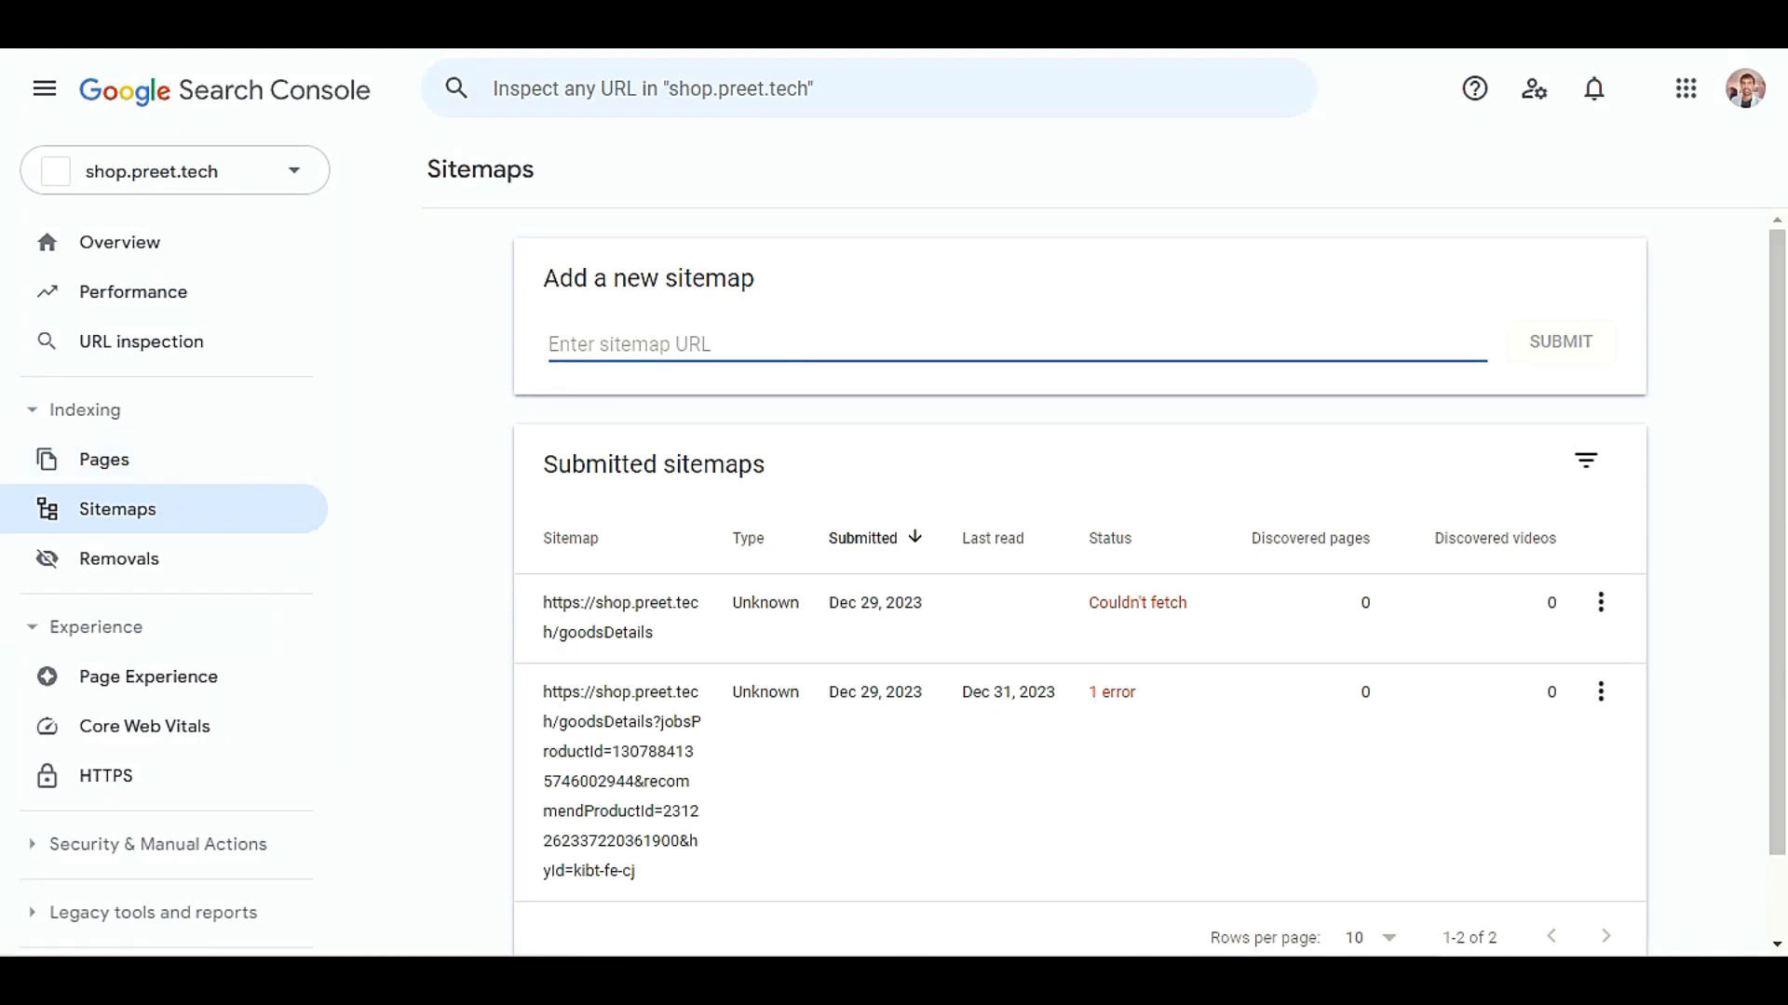
{"action": "type", "text": "https://haravia443.000.pe/?sitemap=video&sitemap_n="}
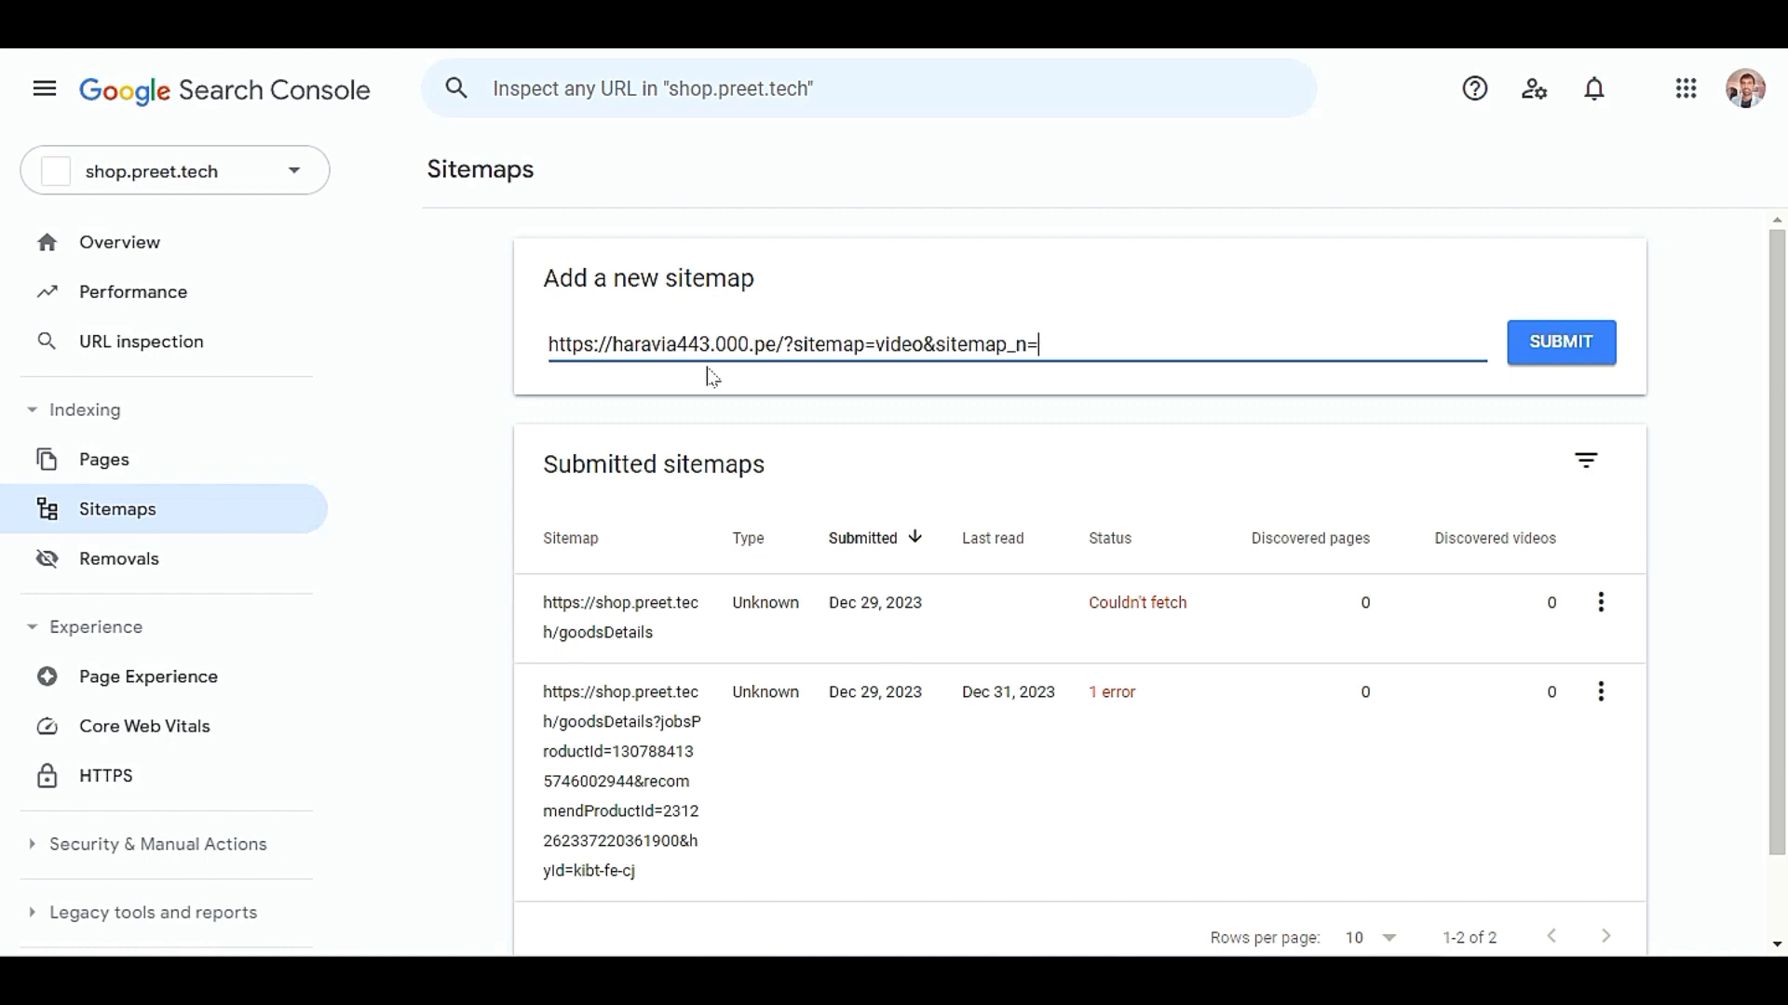